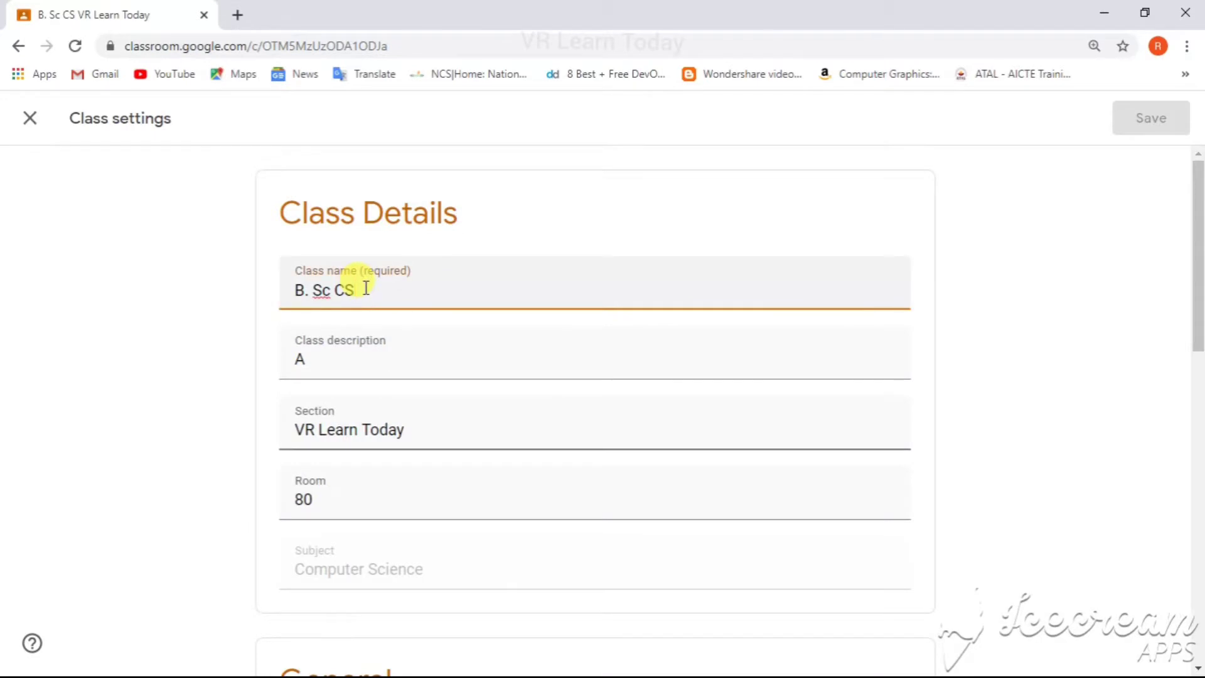
Step: Rename the class to "B. Sc [ Computer Science]"
key("BackSpace")
type("omputer A")
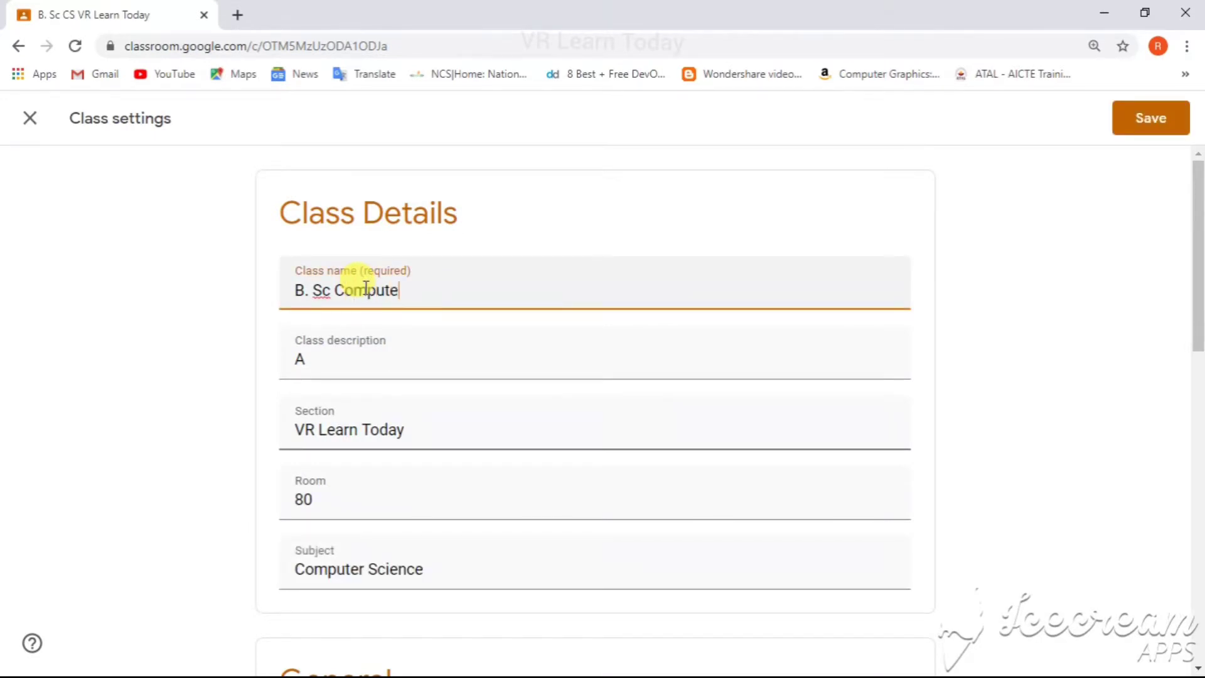
key("BackSpace")
key("BackSpace")
type("Scio")
type("en")
key("BackSpace")
key("BackSpace")
key("BackSpace")
type("ence")
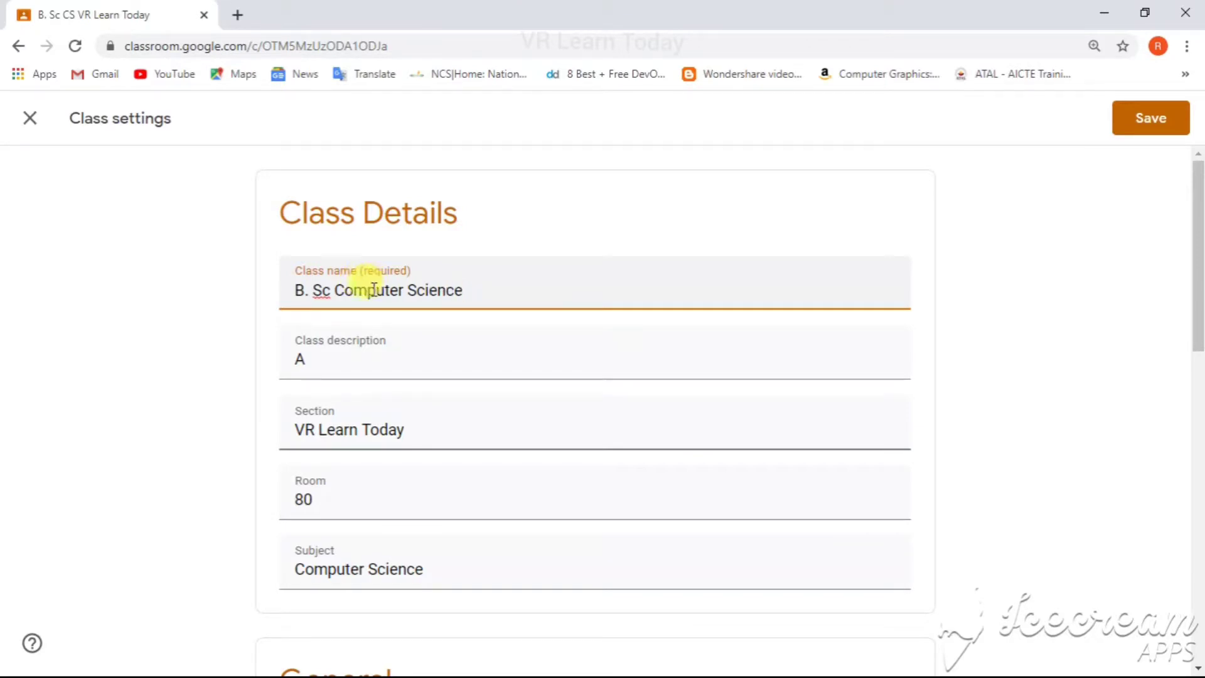
left_click(339, 289)
type("I")
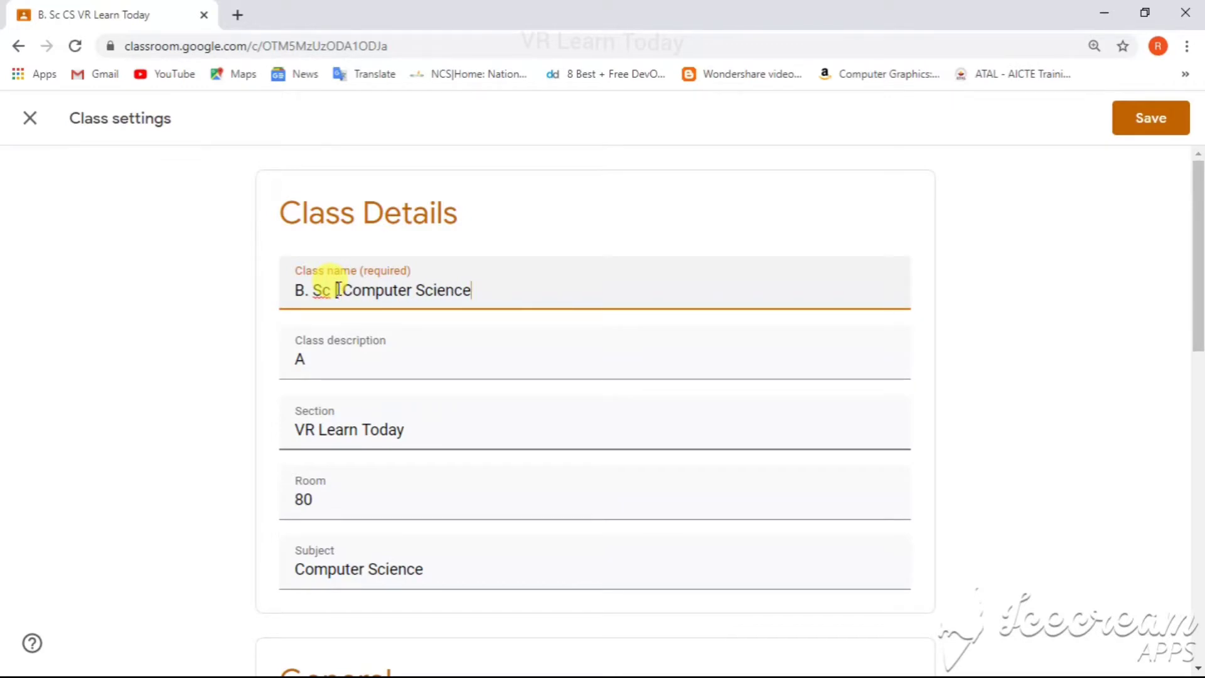
key("End")
type("]")
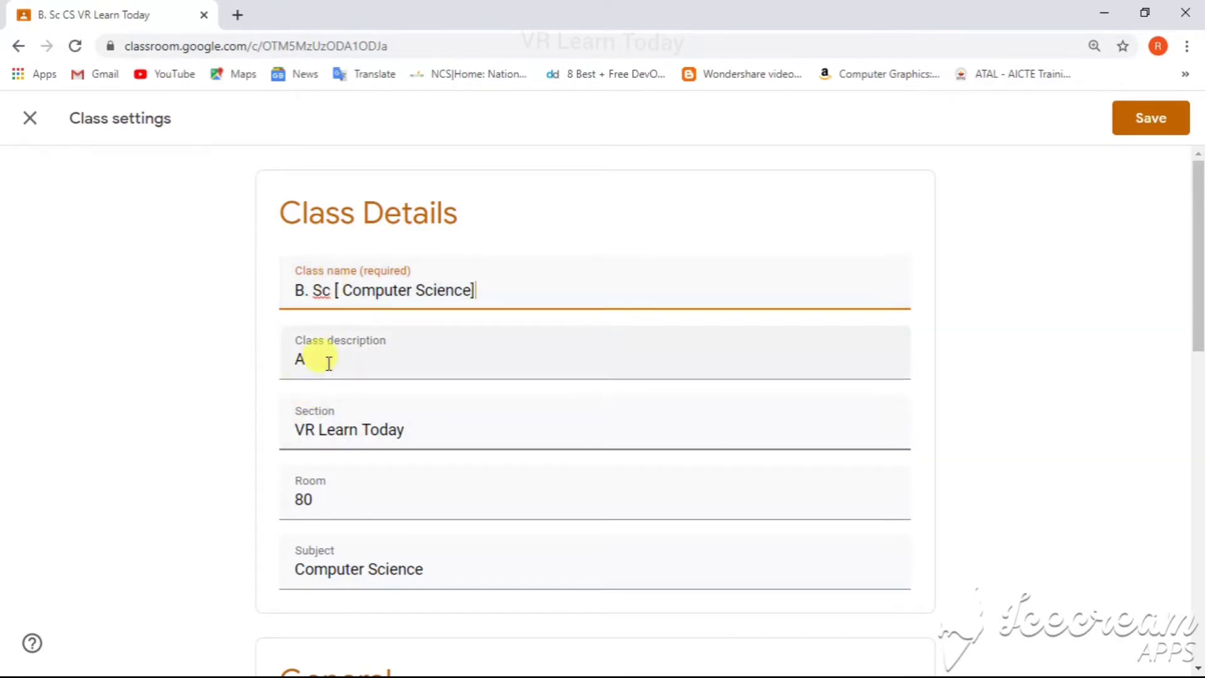
Step: Replace the class description with "CS"
left_click(327, 360)
key("BackSpace")
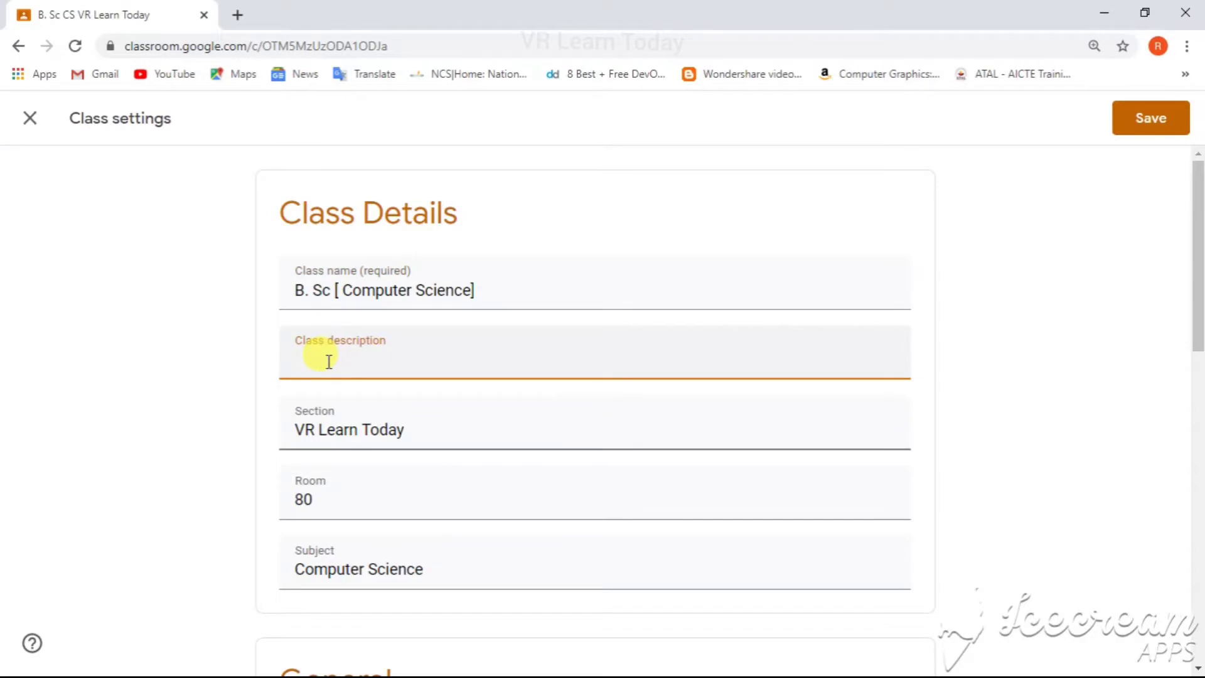
type("CS")
left_click(426, 429)
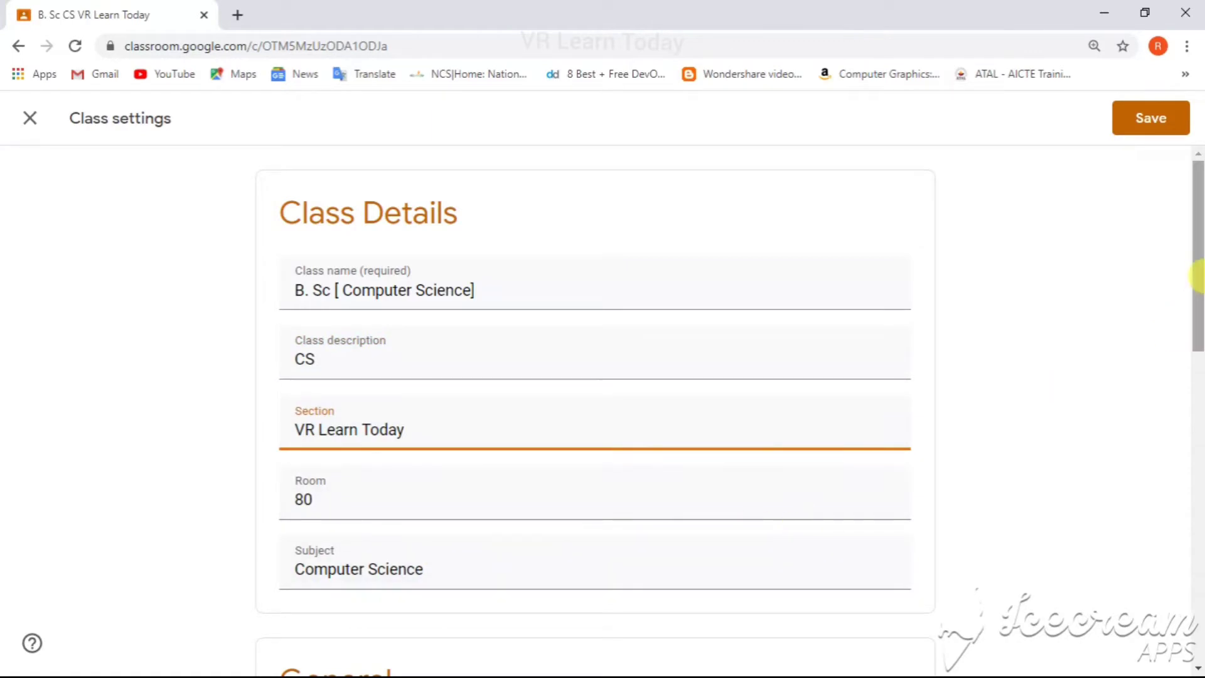
Step: Copy the class invite link from the invite codes section
left_click_drag(1197, 301, 1198, 480)
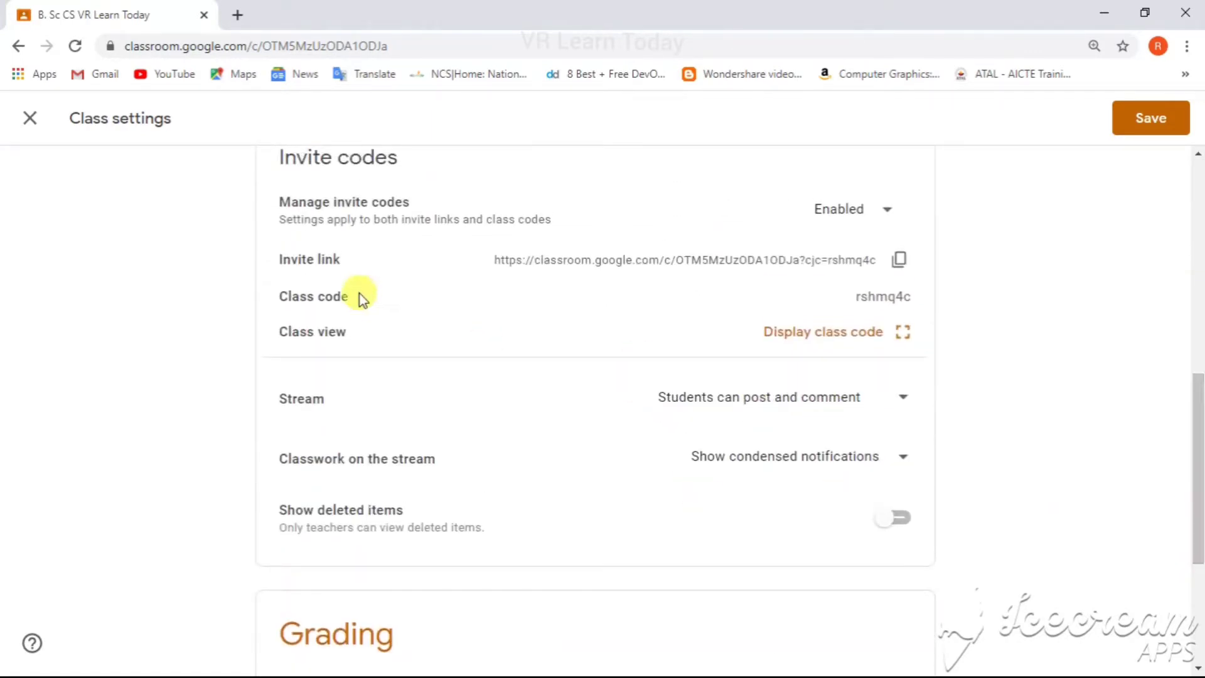
left_click(898, 263)
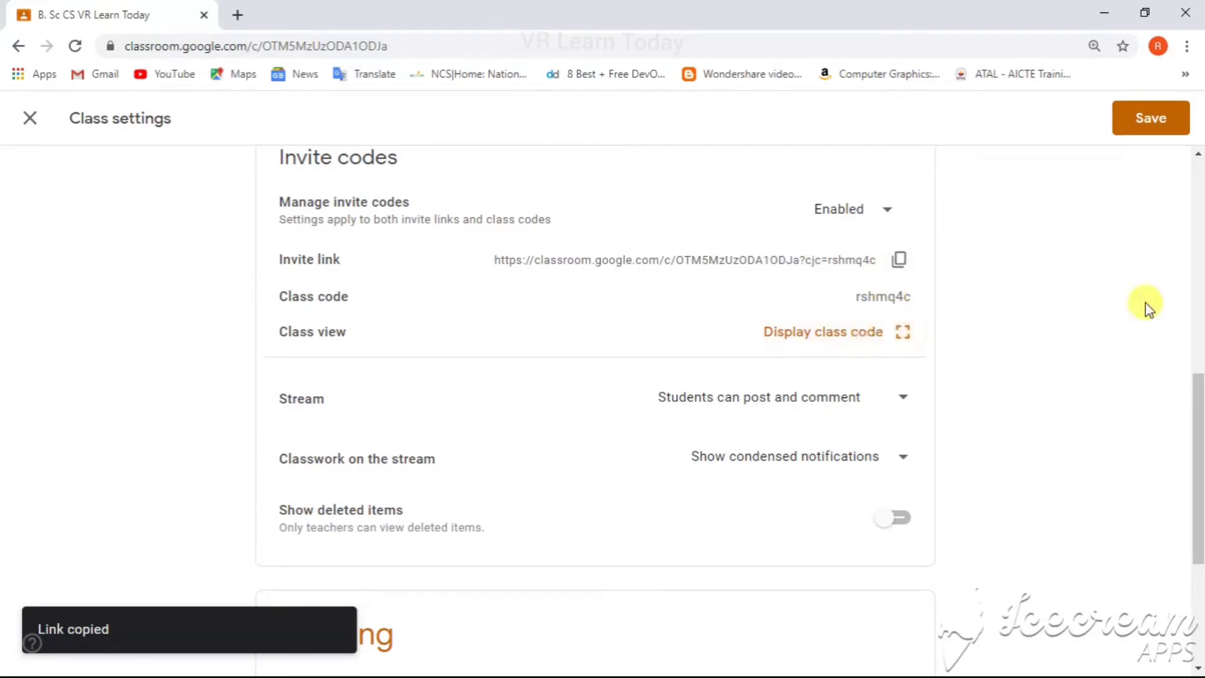
Step: Review the grading section and save the class settings
left_click_drag(1195, 417, 1197, 511)
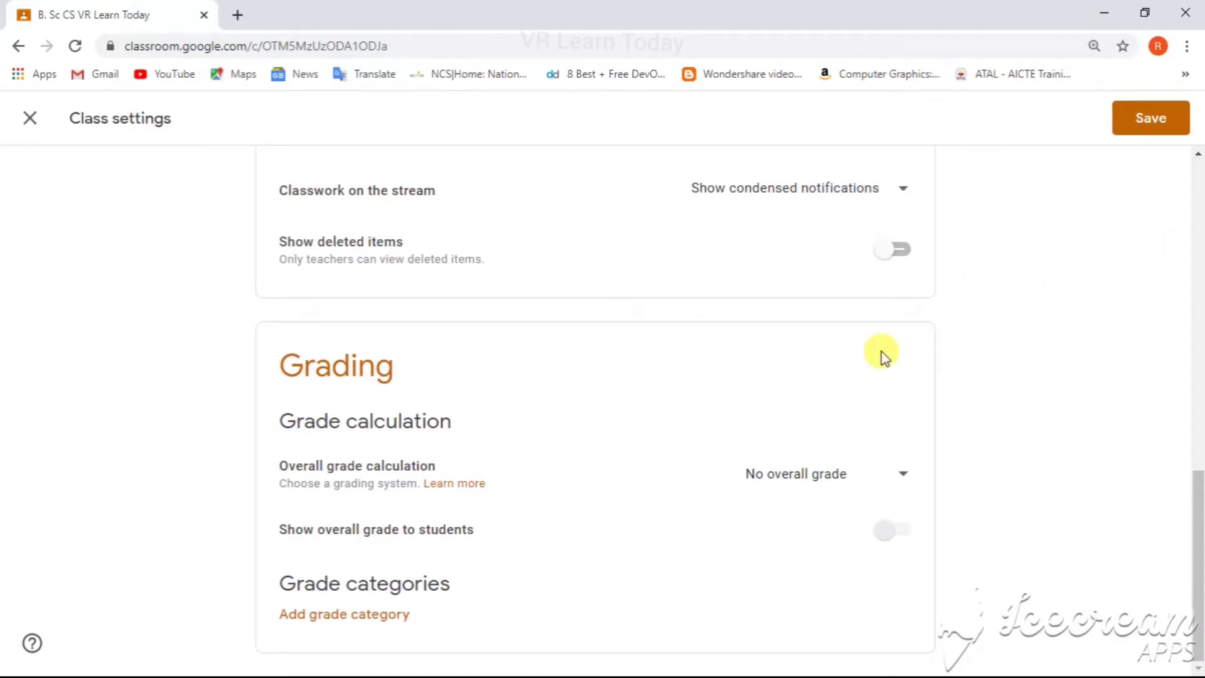
left_click(1137, 134)
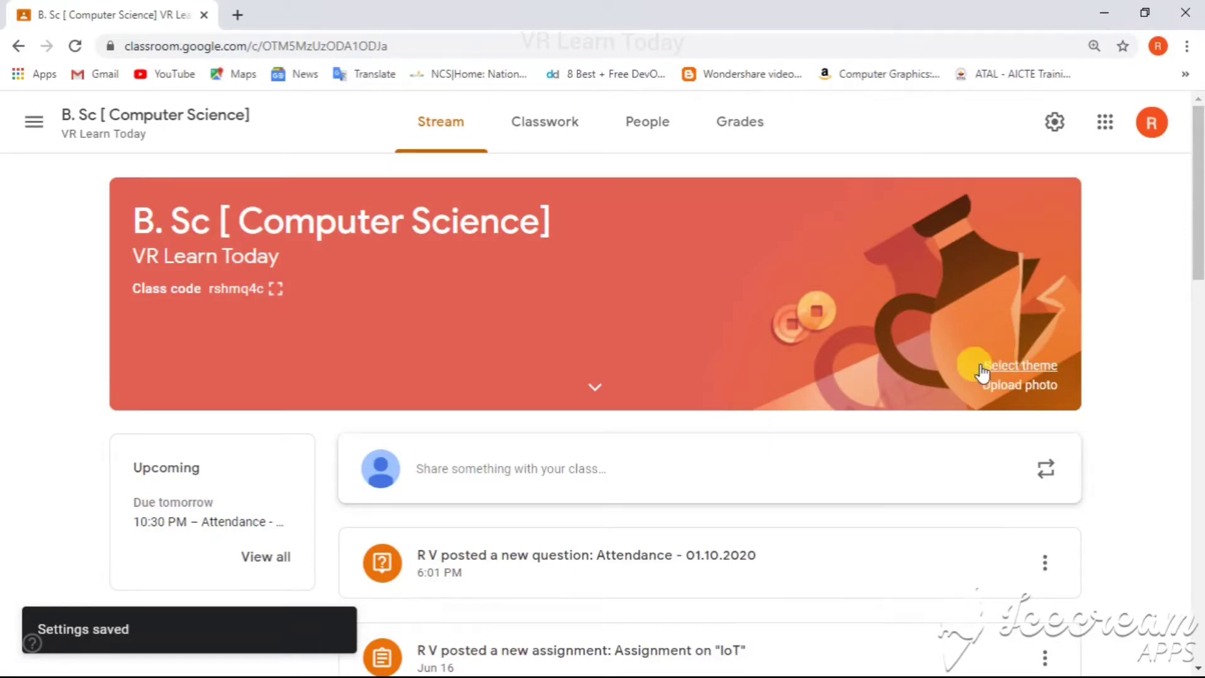
Step: Open the class theme gallery and browse each of its theme categories
left_click(1031, 365)
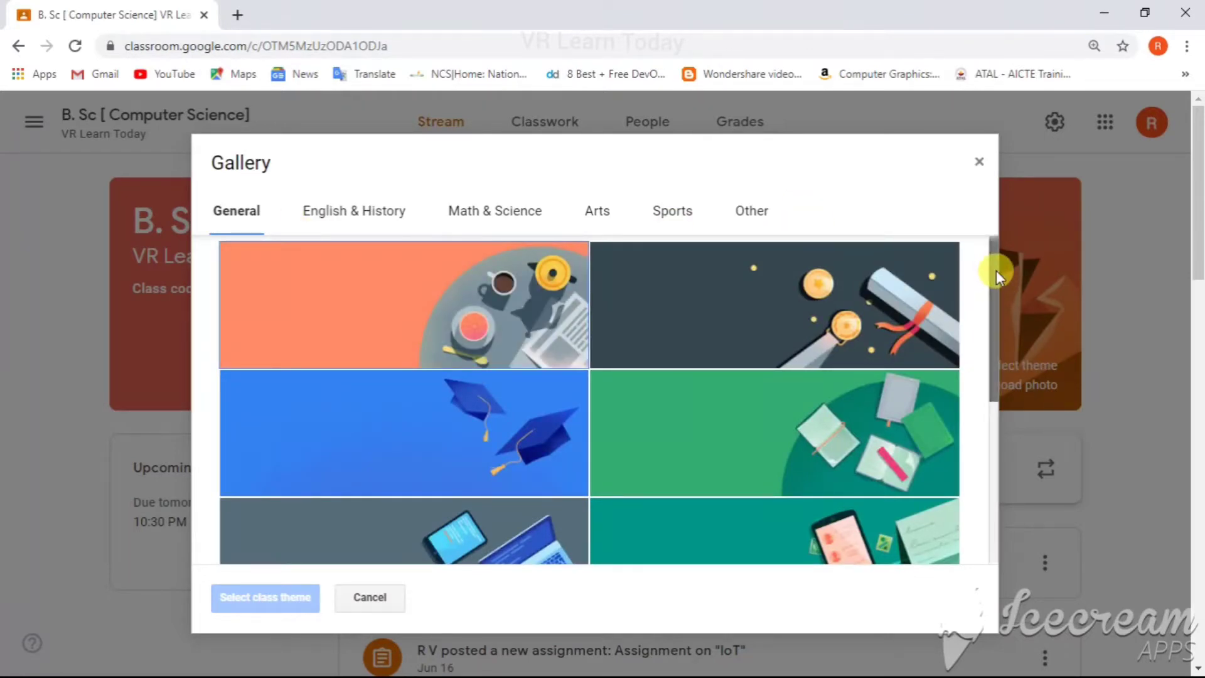
mouse_move(996, 269)
left_mouse_down()
mouse_move(1003, 465)
mouse_move(1000, 284)
left_mouse_up()
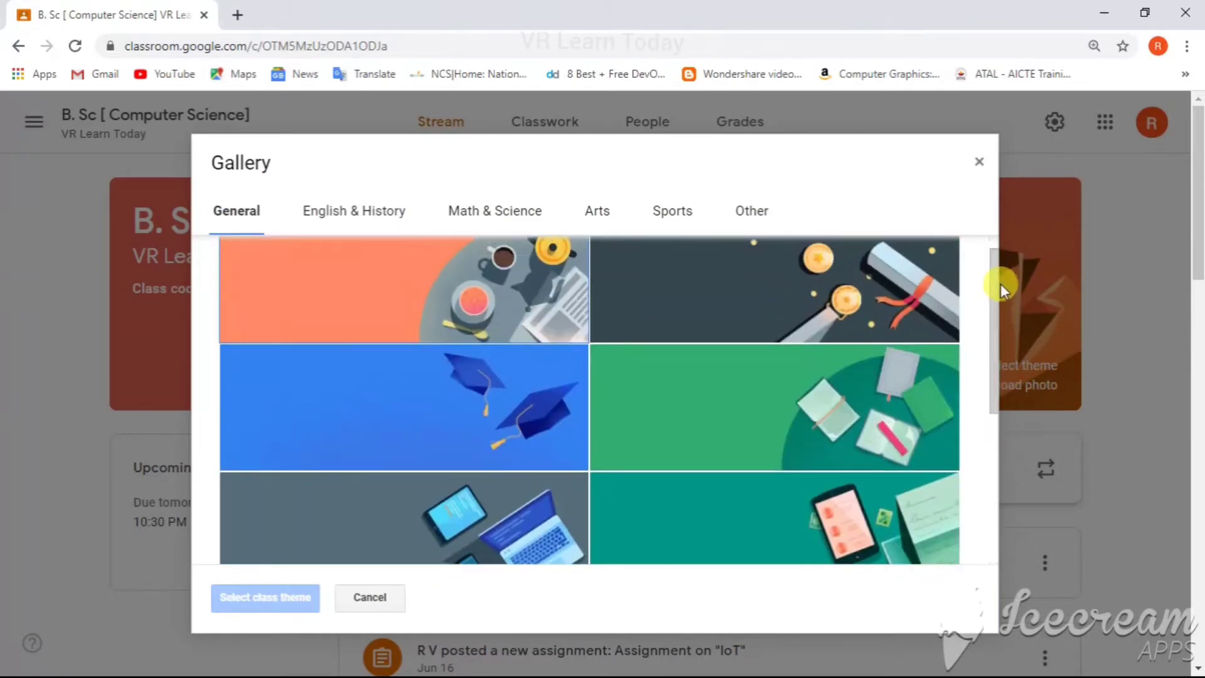
left_click(342, 226)
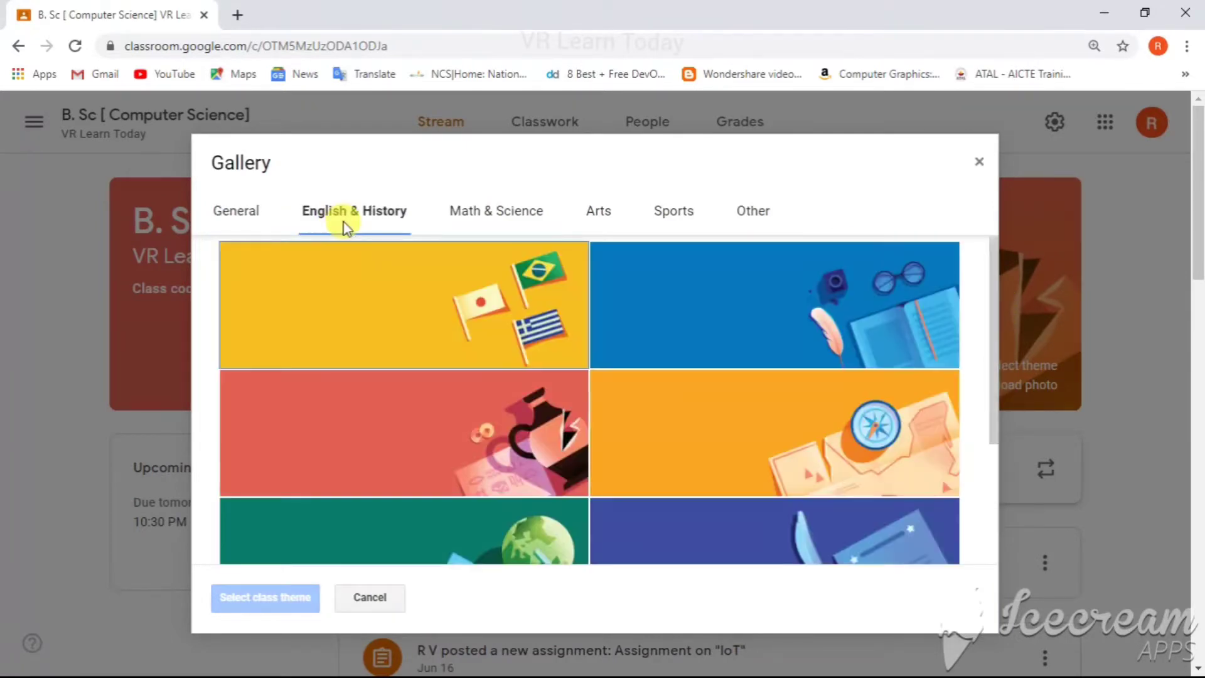
left_click_drag(992, 251, 996, 201)
left_click(511, 213)
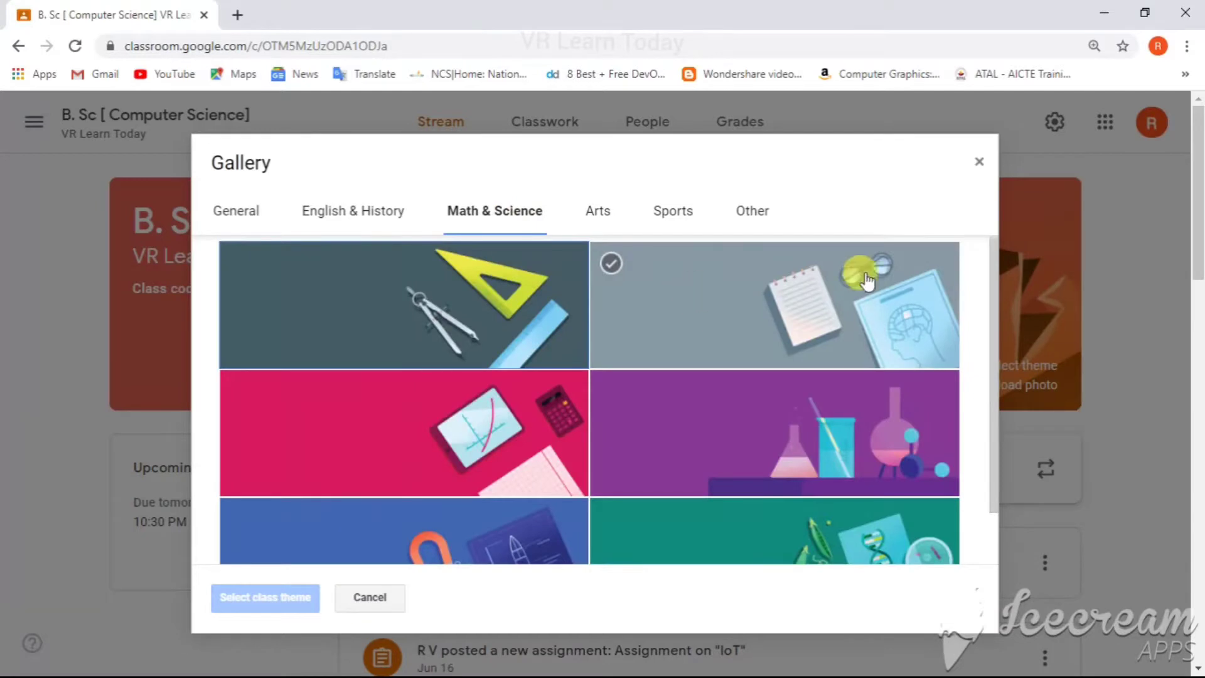
left_click_drag(995, 264, 984, 415)
scroll(985, 411, "up", 1)
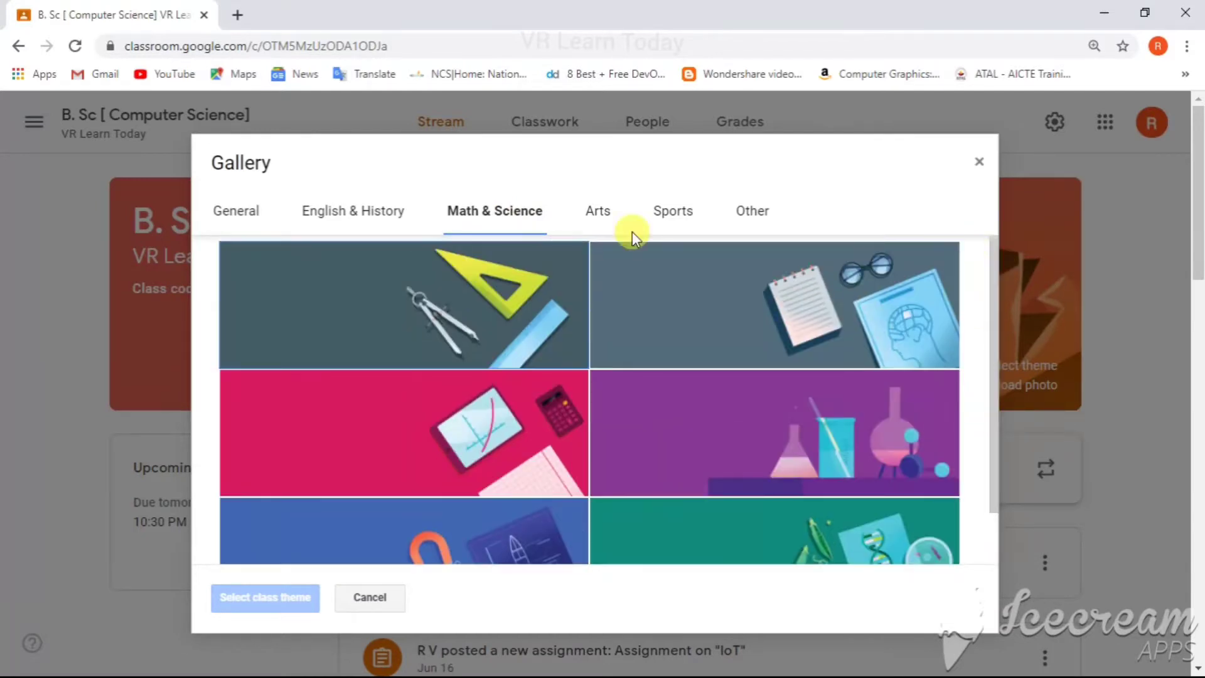
left_click(604, 211)
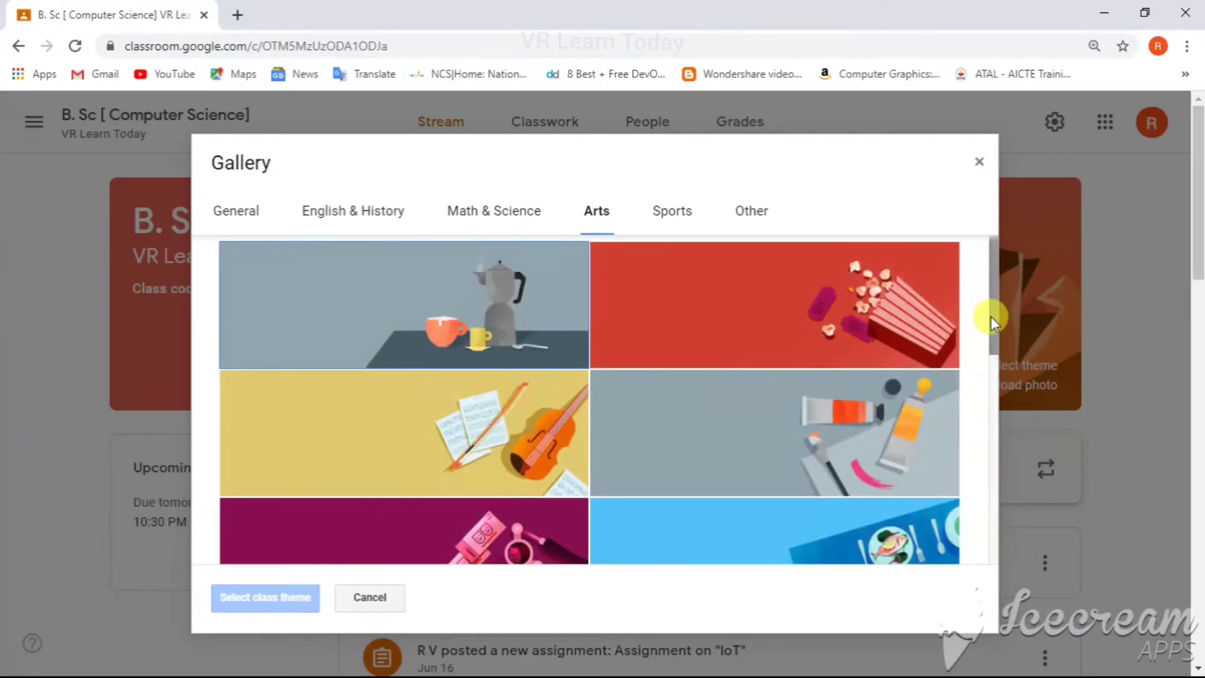
left_click_drag(995, 303, 954, 348)
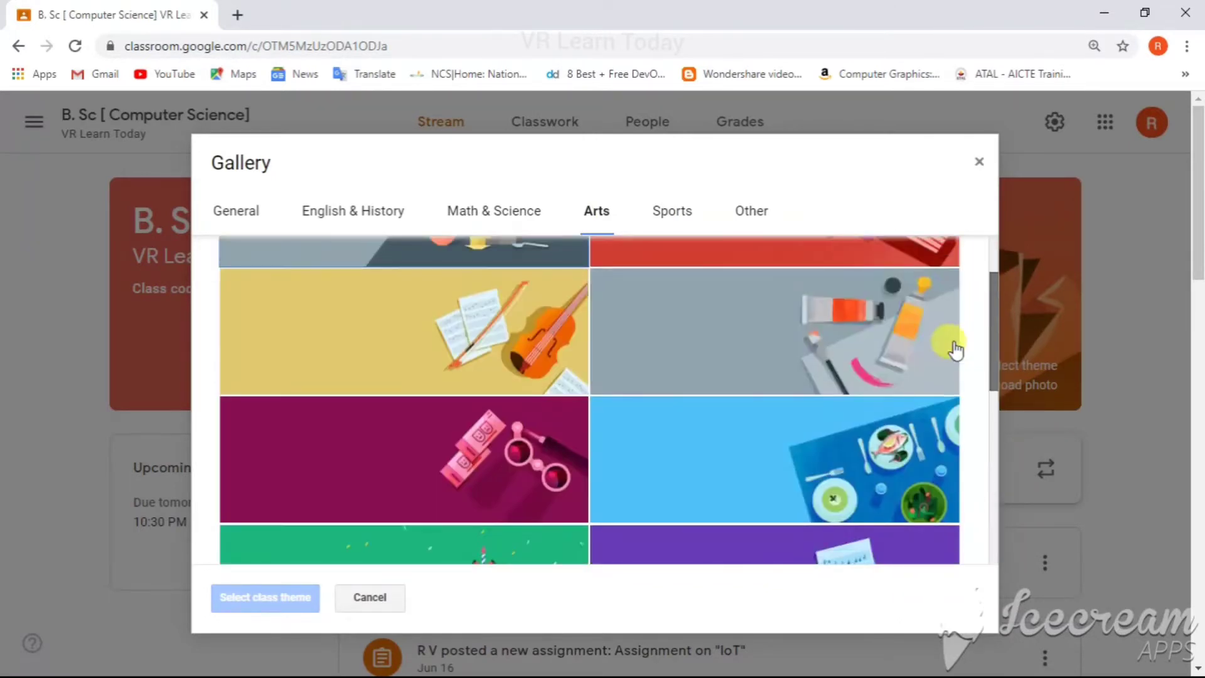
left_click(674, 217)
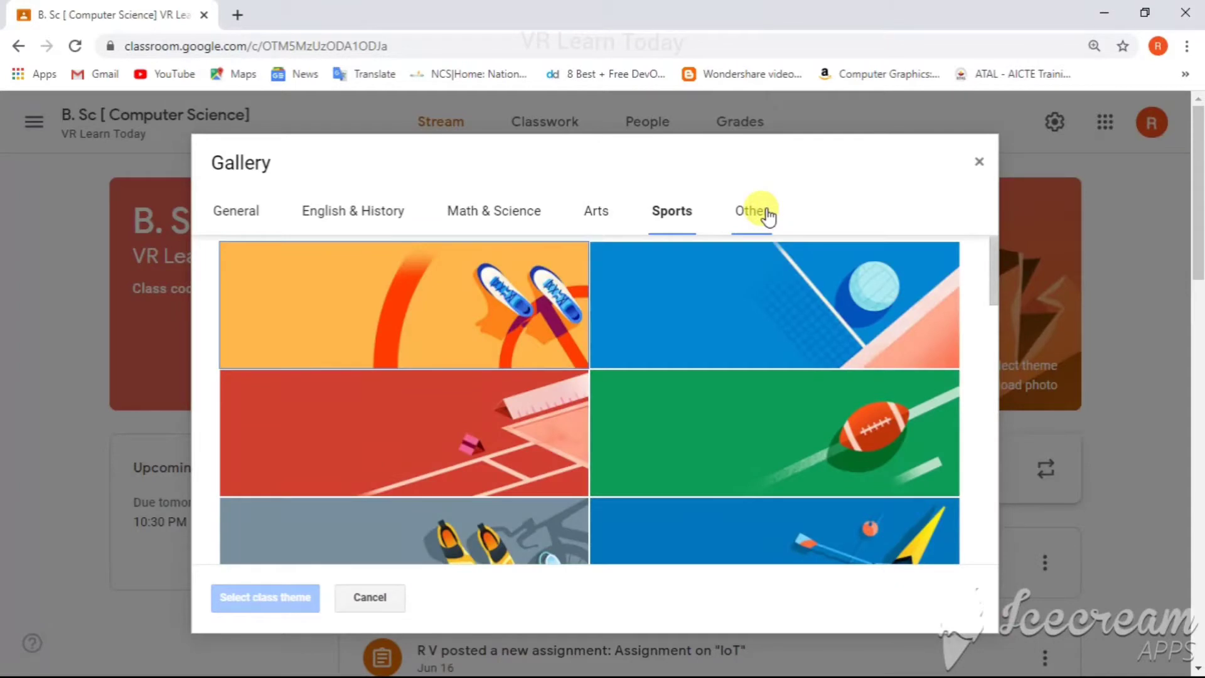
left_click(767, 215)
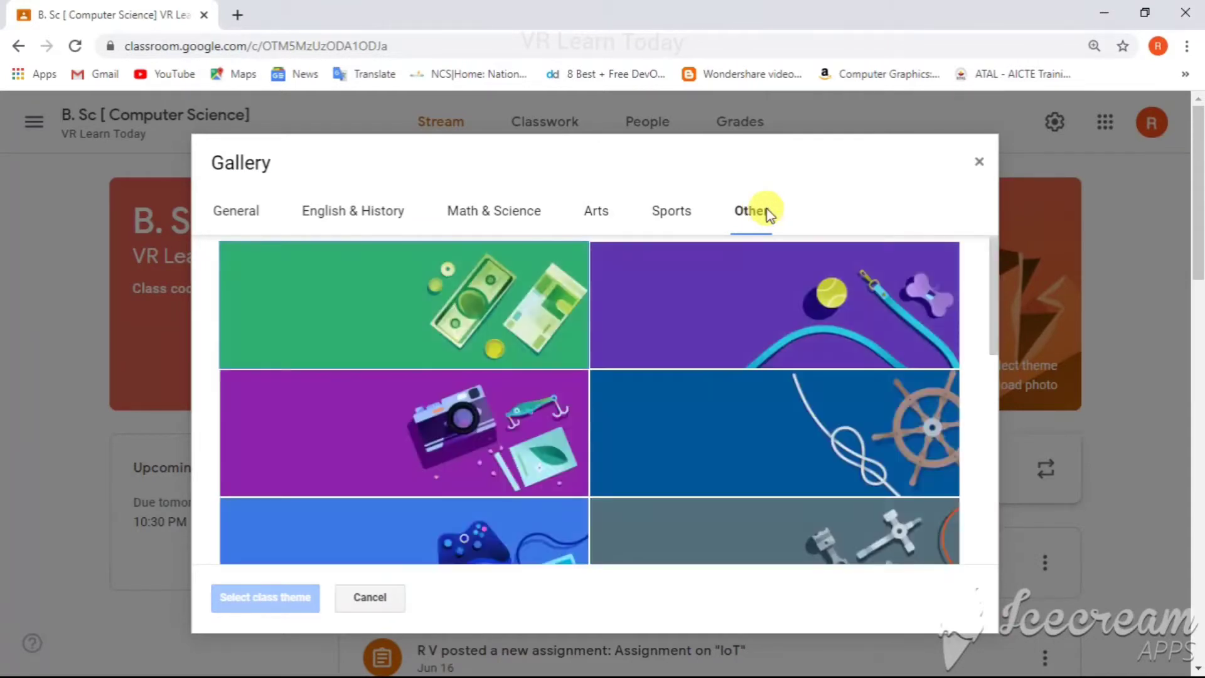
left_click(235, 216)
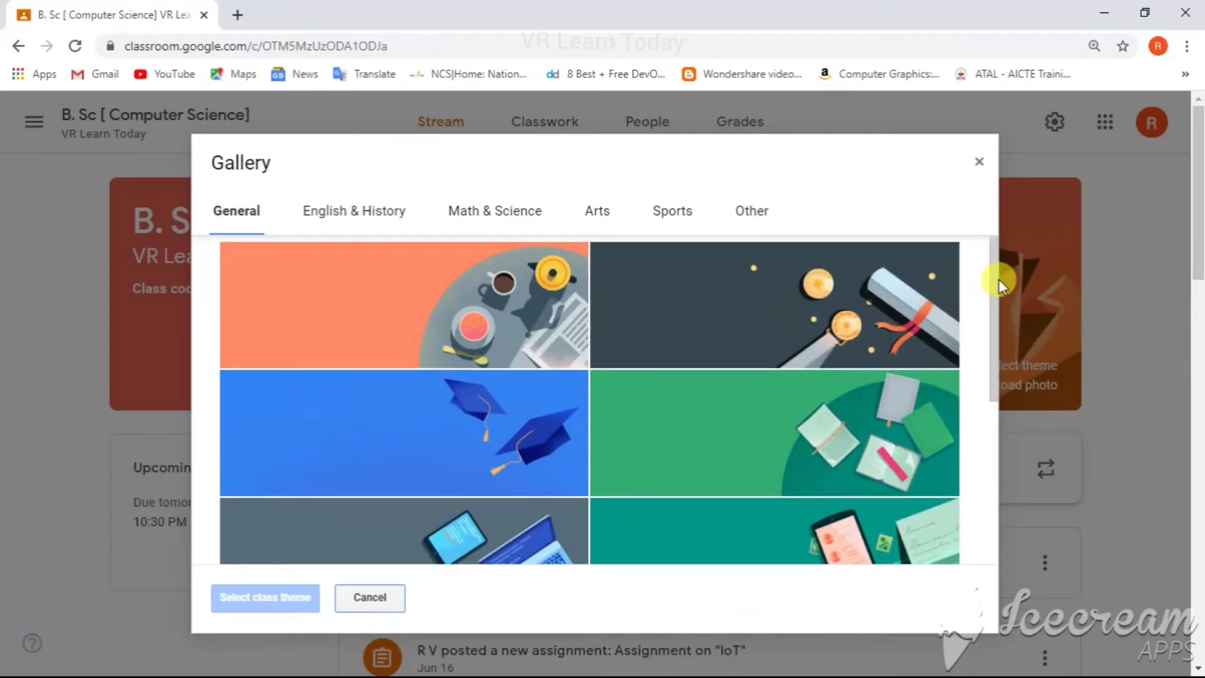
left_click_drag(996, 278, 996, 465)
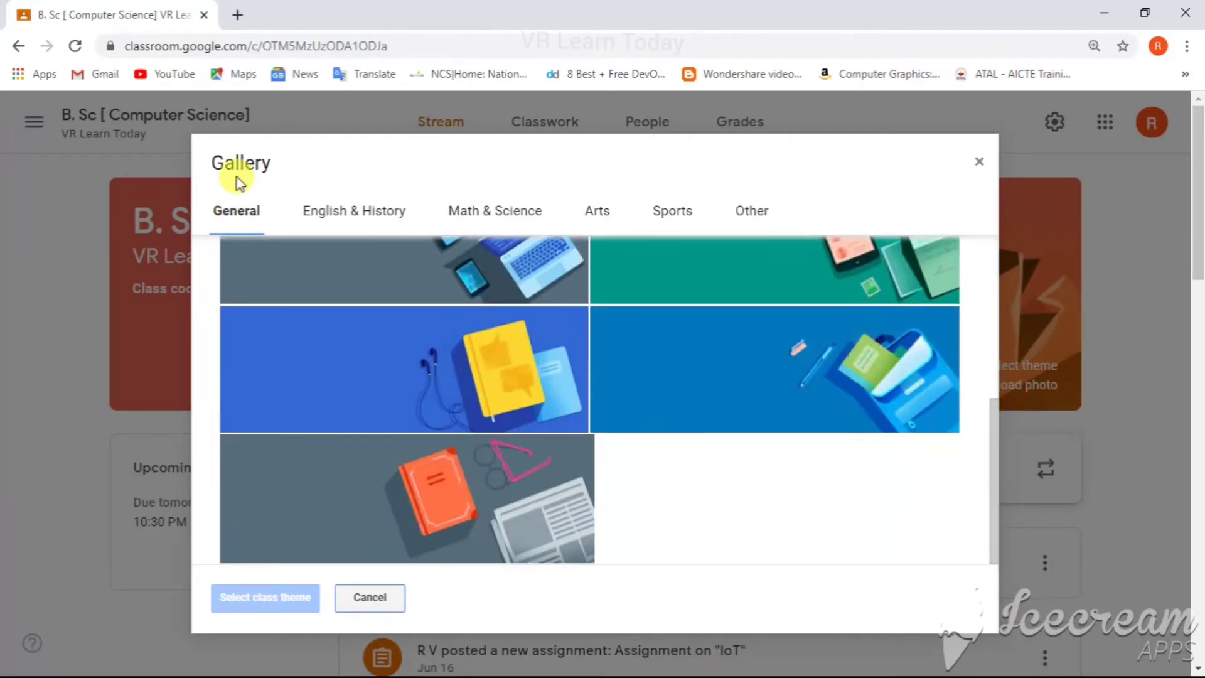
Step: Apply the pink Math & Science theme with the tablet and calculator as the class theme
left_click(321, 212)
left_click(519, 210)
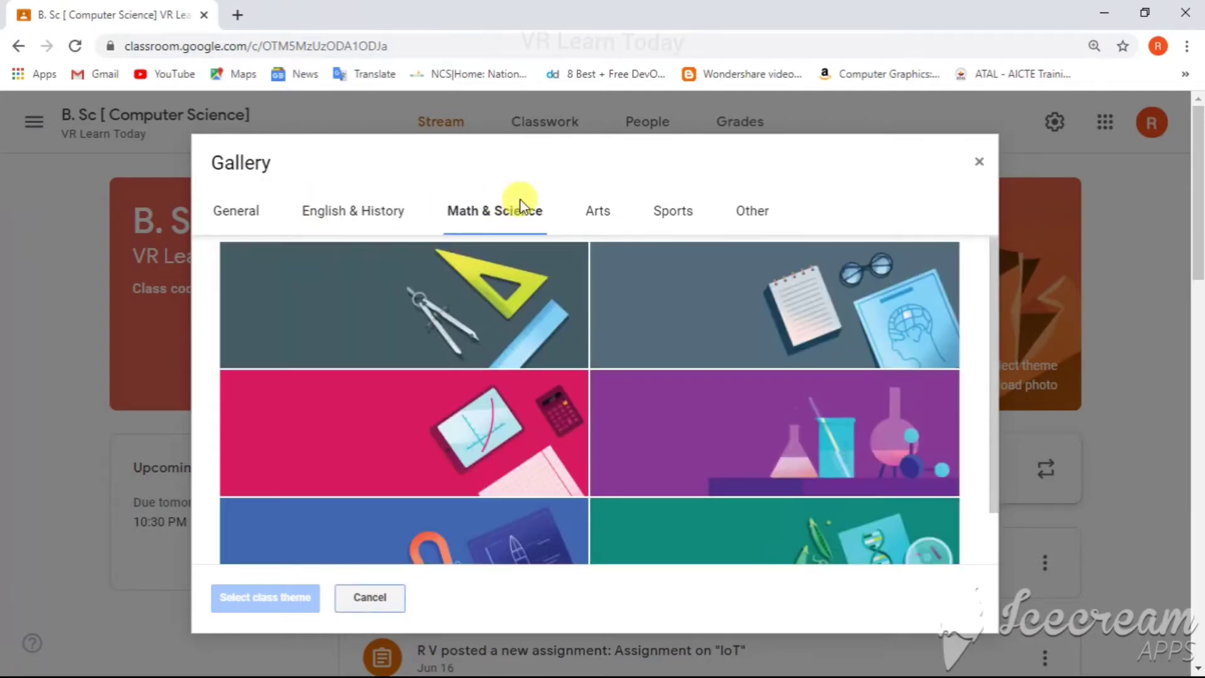
left_click(431, 462)
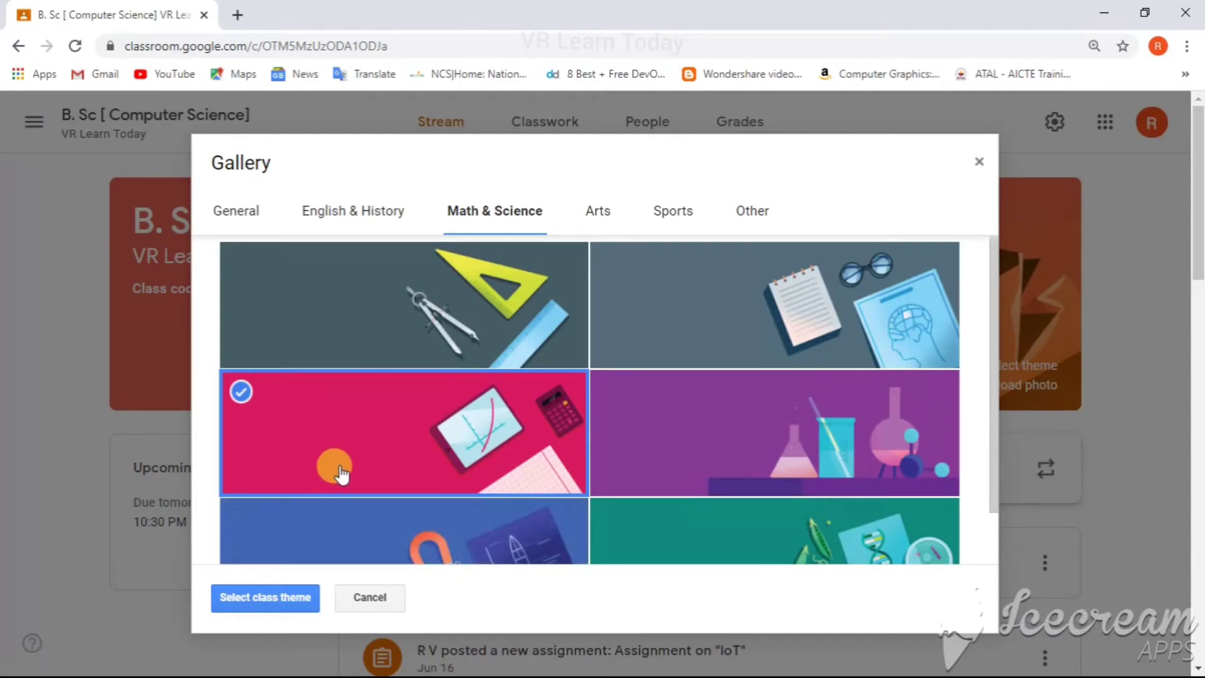
left_click(292, 597)
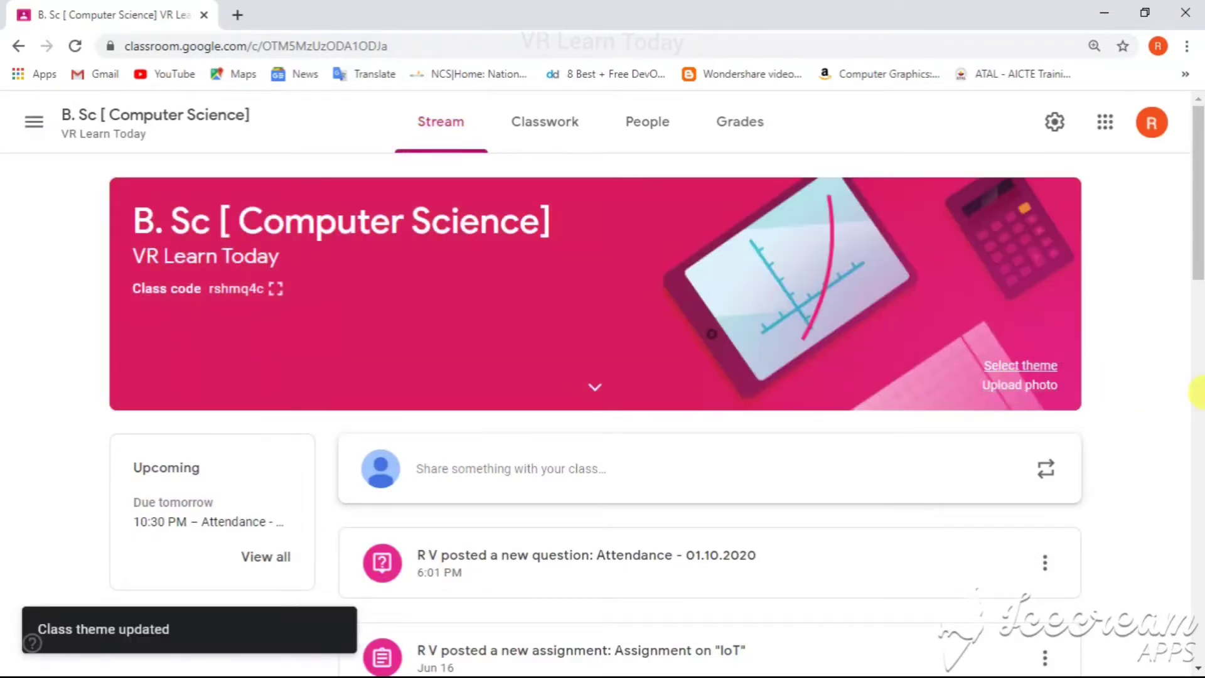
Step: Open the photo upload dialog for the class banner and cancel it
left_click(1033, 386)
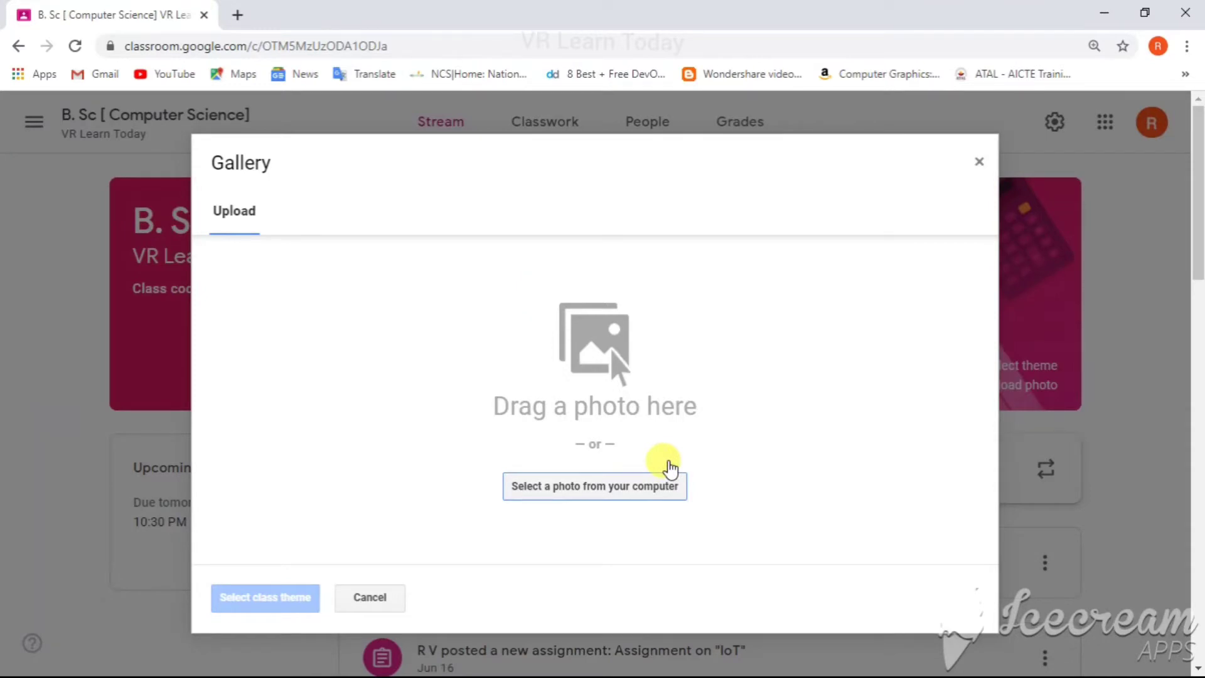
left_click(378, 598)
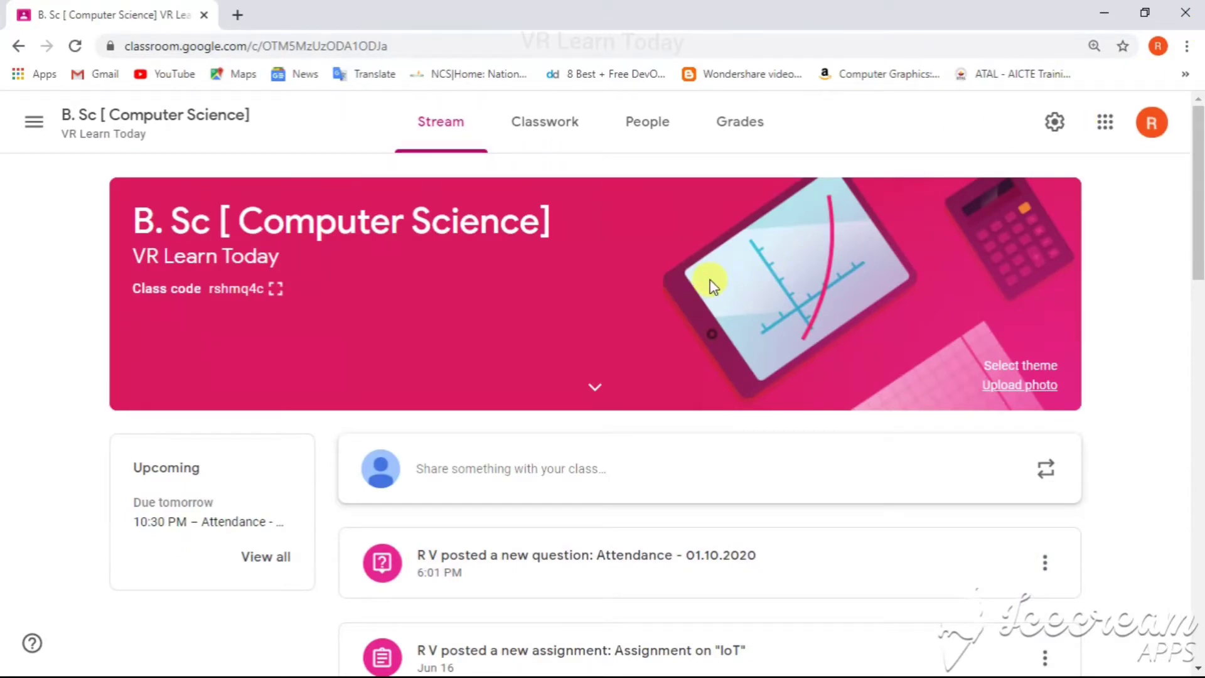
Step: Open the class People page and view the options menu for the first student
left_click(682, 134)
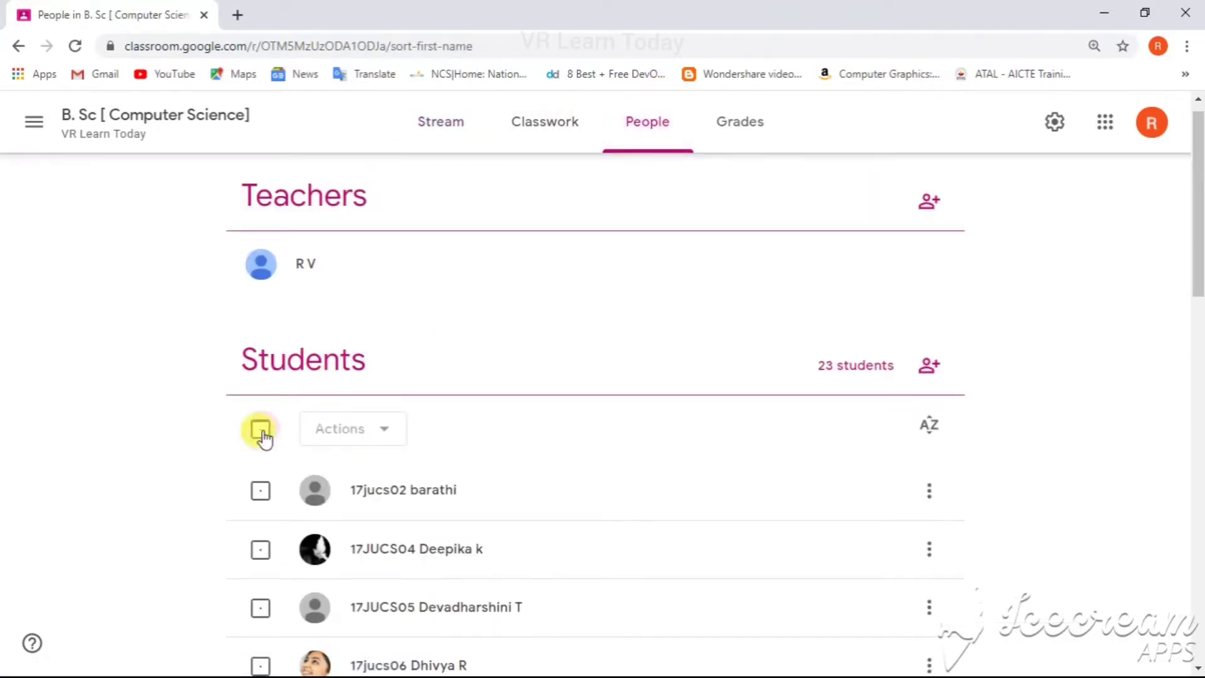
left_click(930, 493)
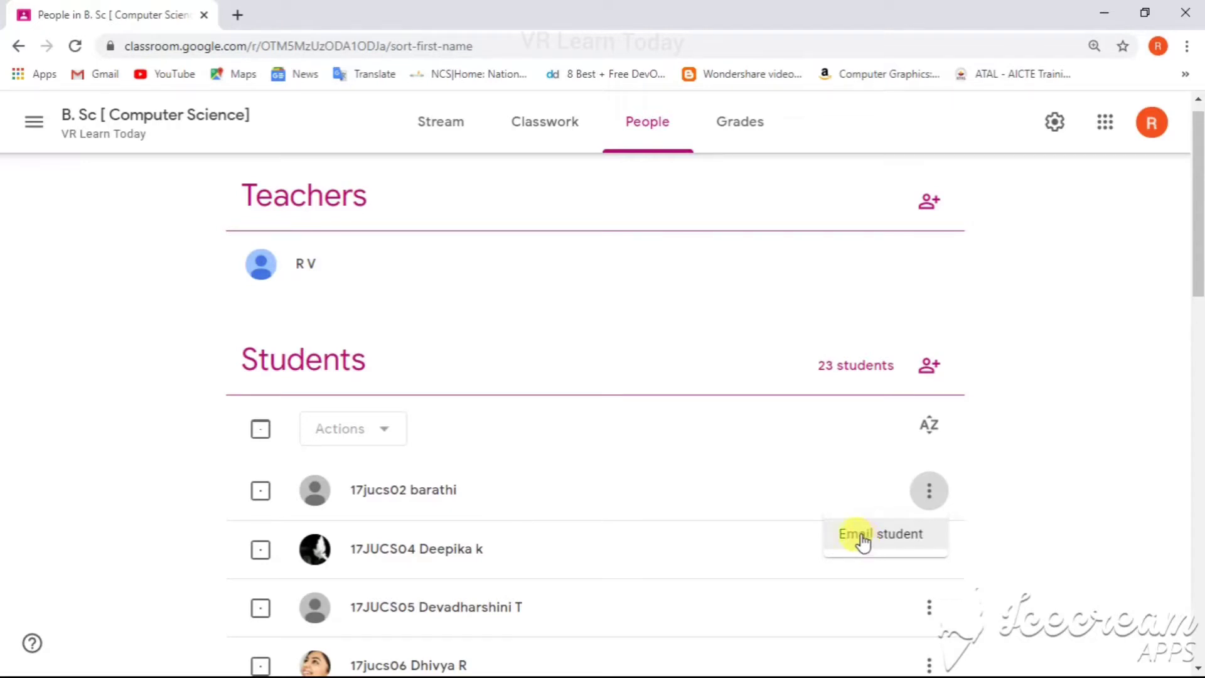
left_click(262, 432)
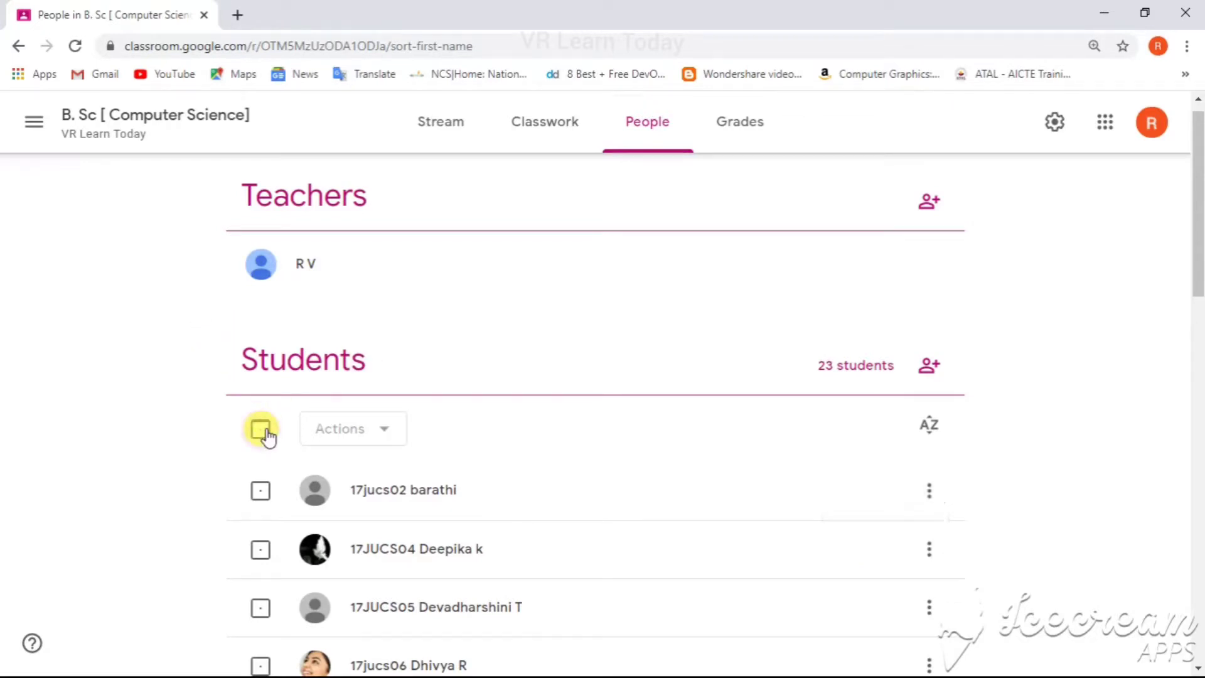
Step: Select all students and choose to email them
left_click(262, 432)
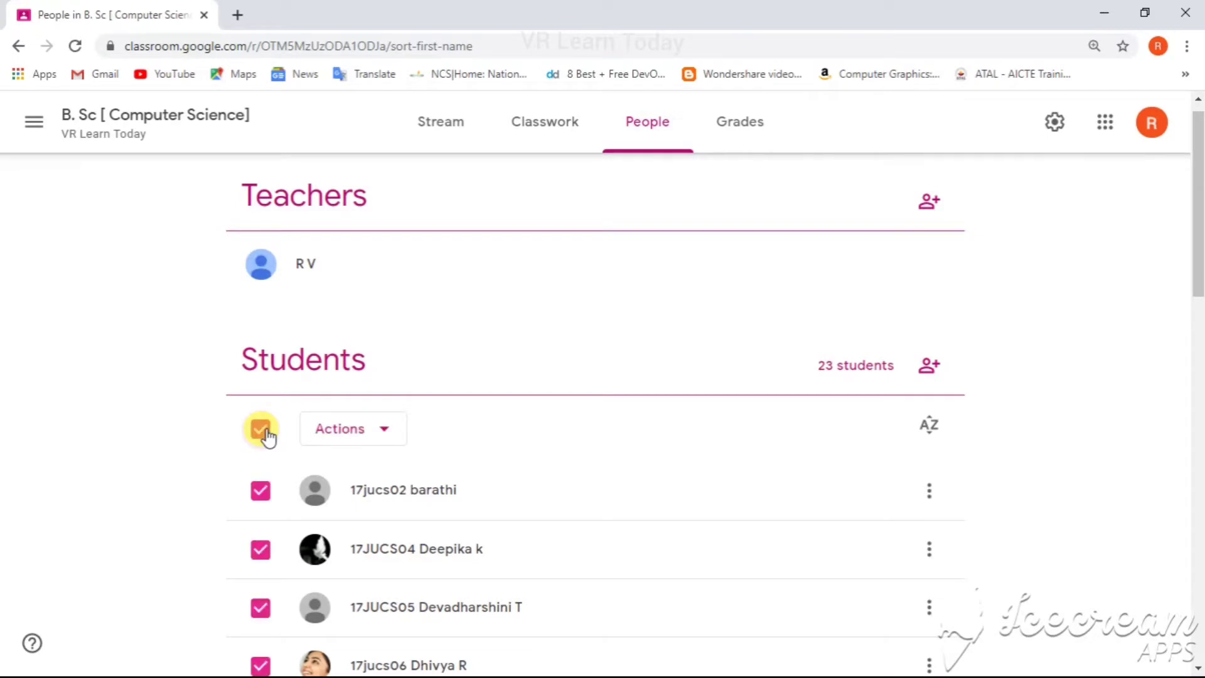
left_click(262, 432)
left_click(262, 432)
left_click(262, 431)
left_click(385, 433)
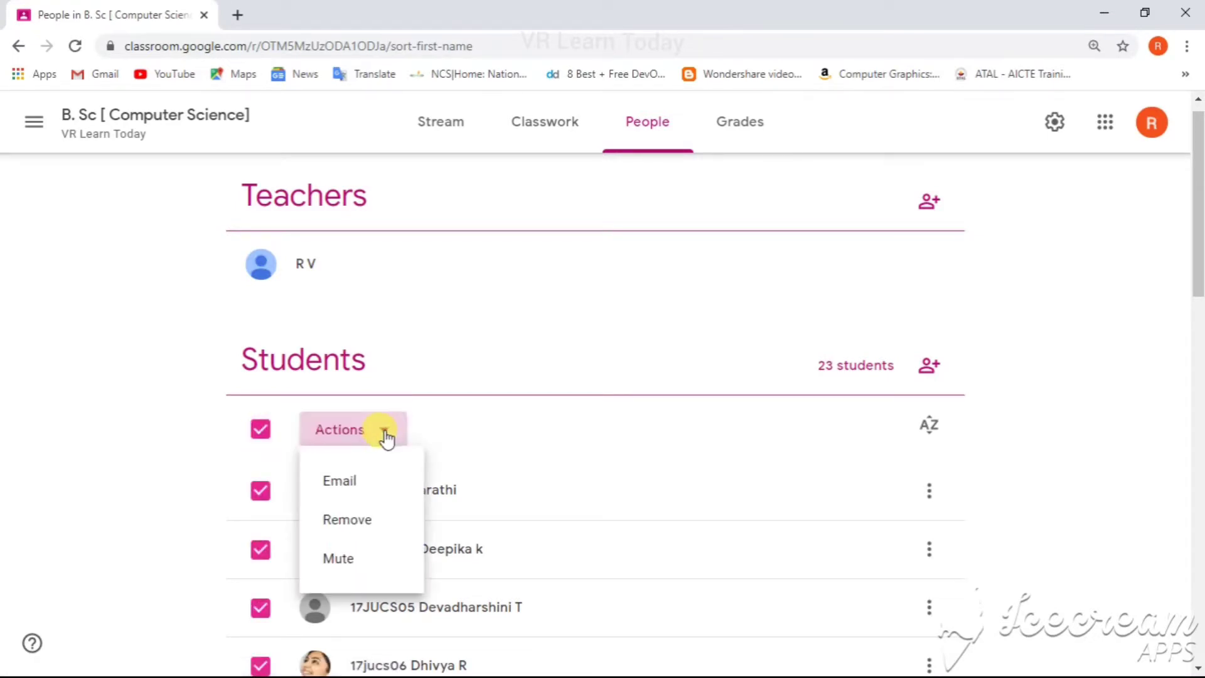
left_click(360, 483)
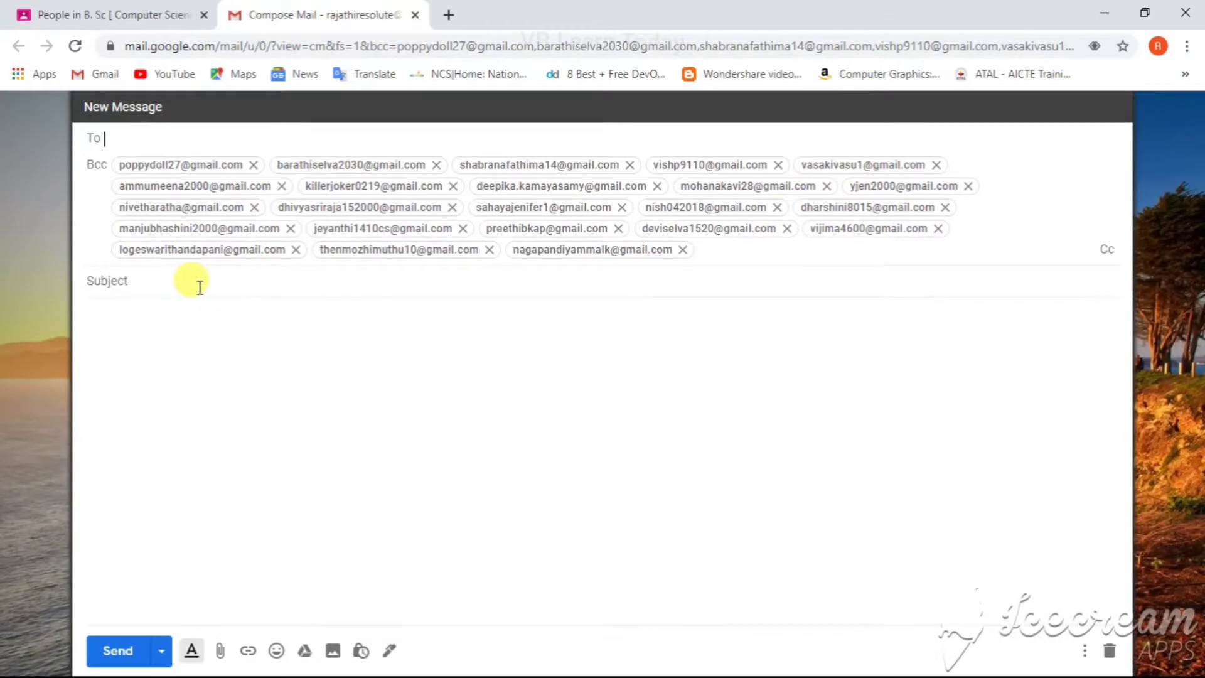
Step: Enter the email subject beginning "Pass the informat" in the message to the students
left_click(200, 287)
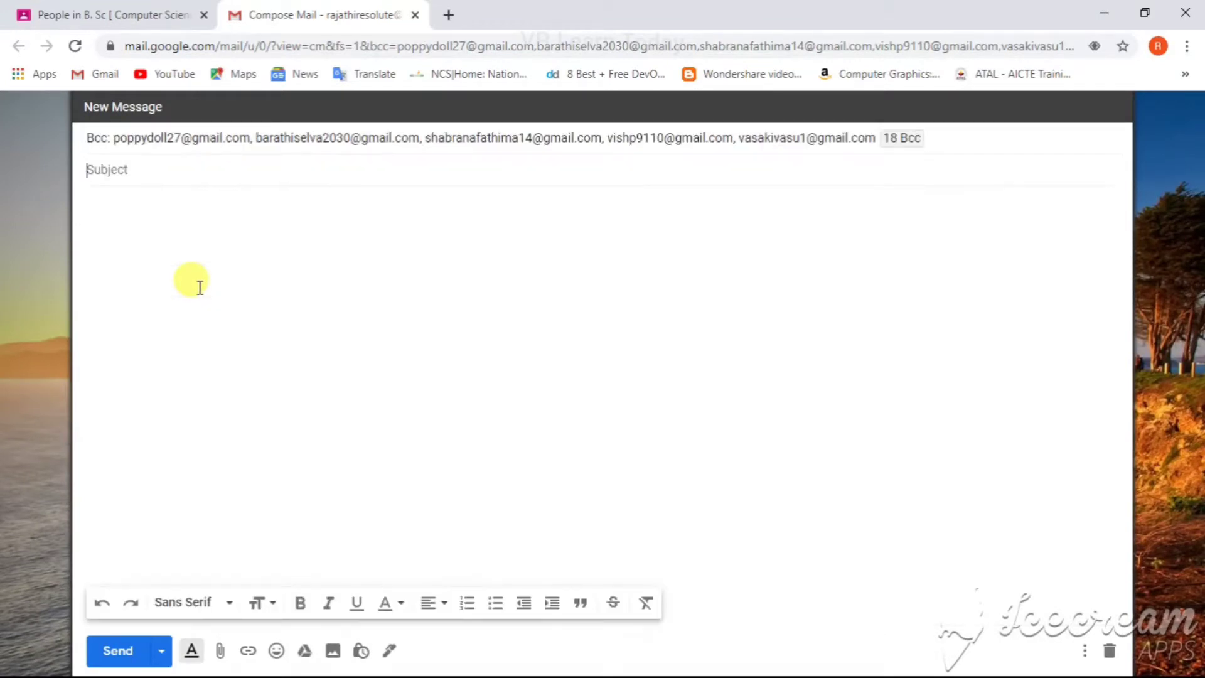
type("PaS")
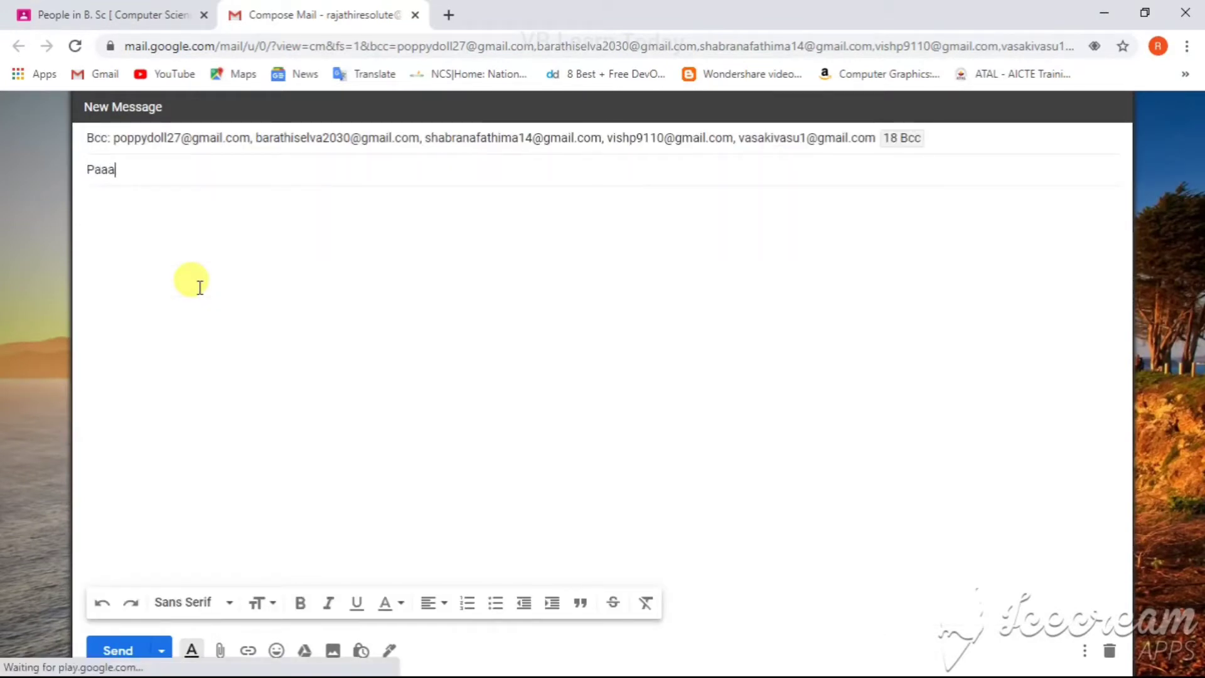
type("s the ")
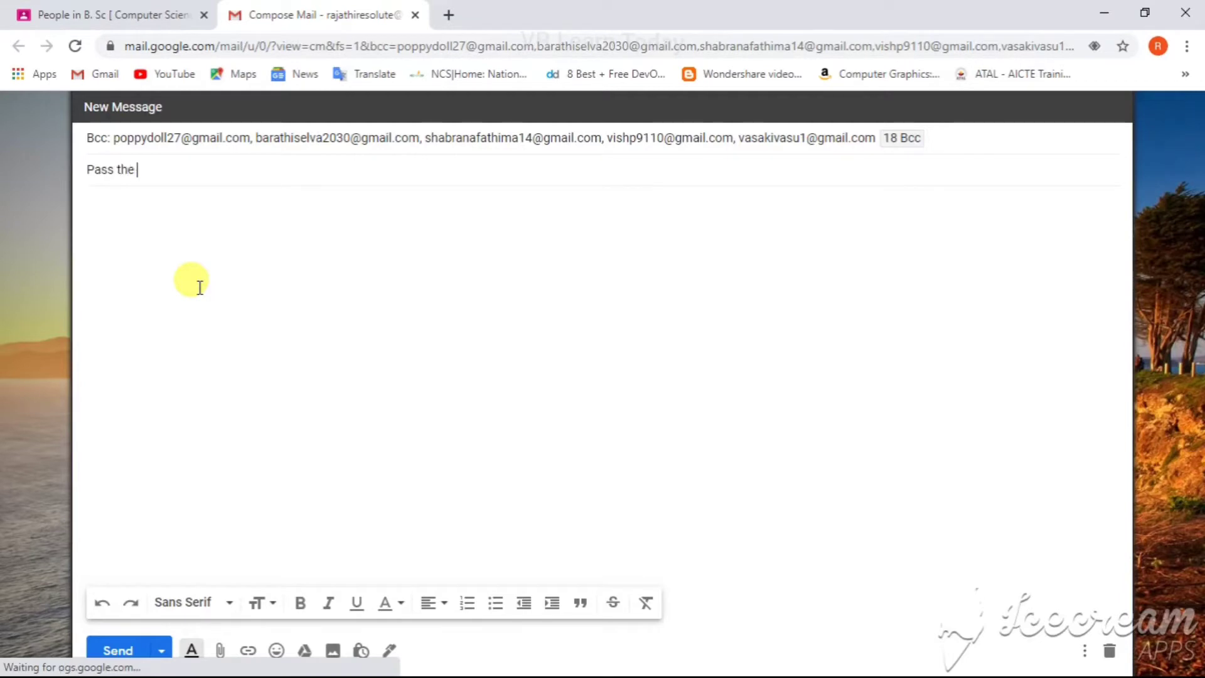
type("information")
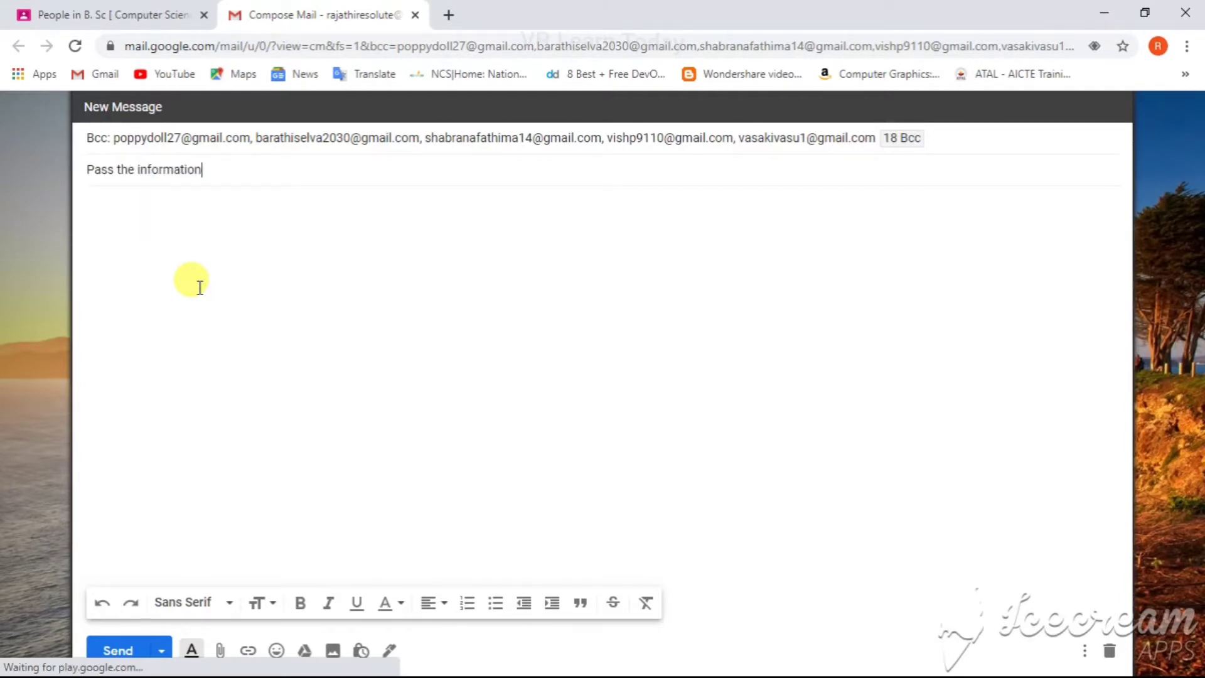
Step: Reuse the "Quiz Title or Assignment Title" post from the class's Classwork page
left_click(123, 10)
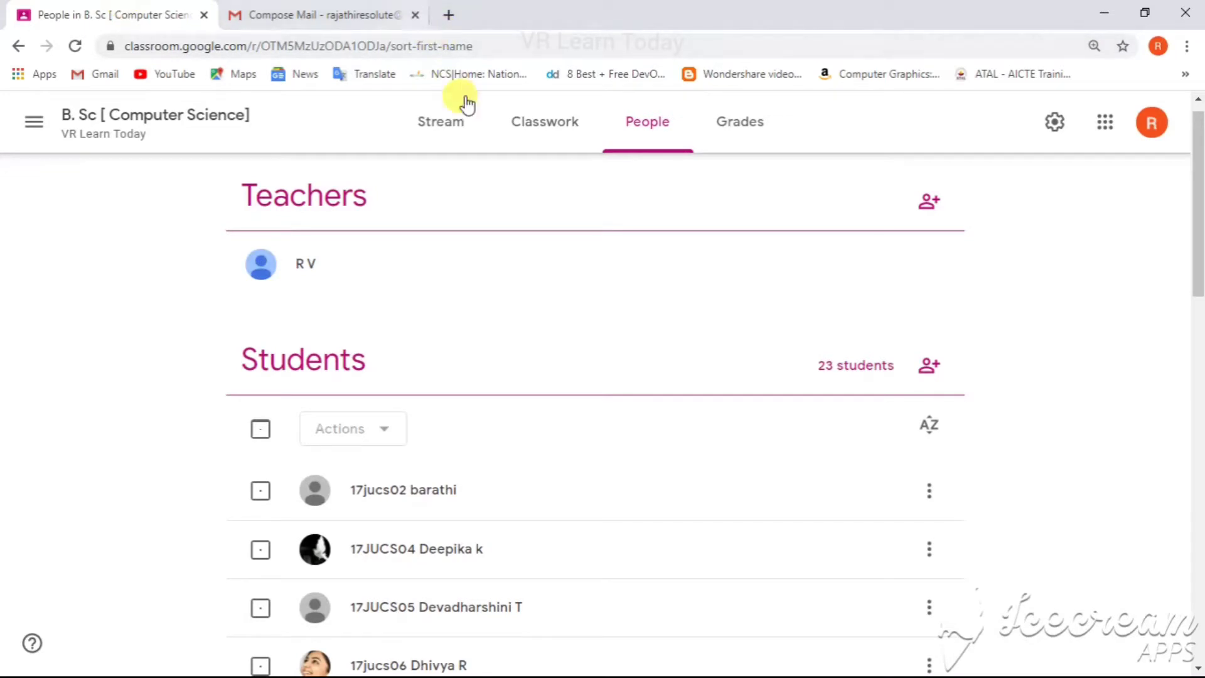
left_click(466, 121)
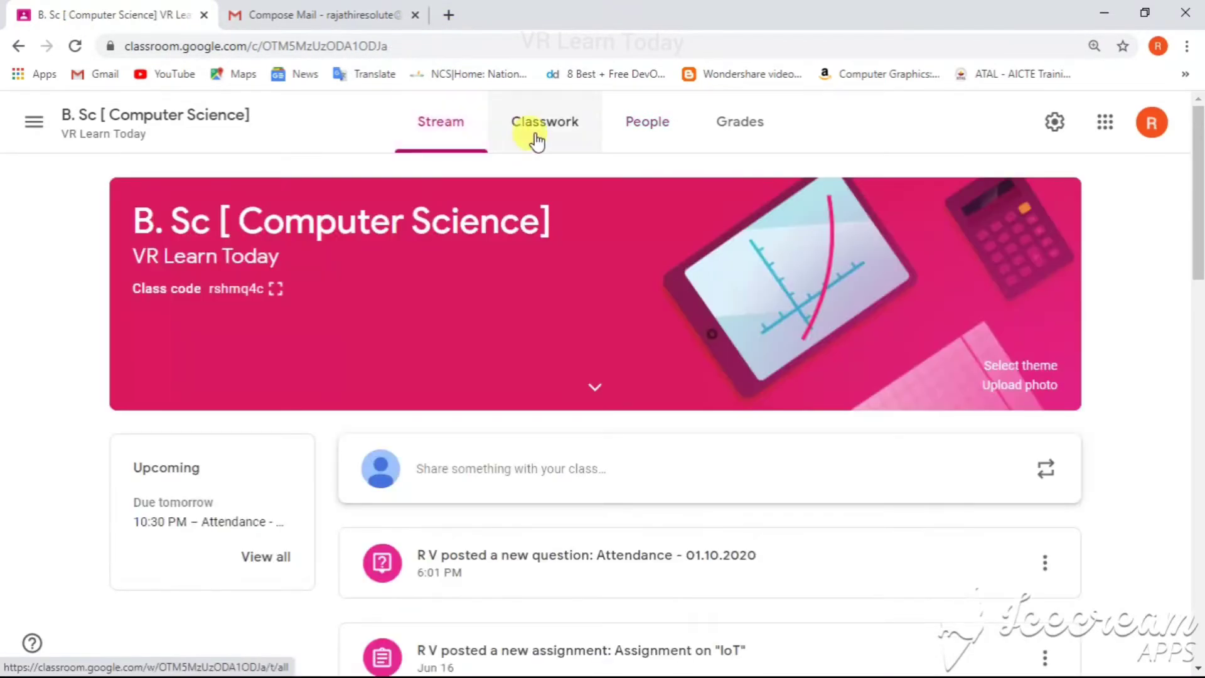
left_click(534, 137)
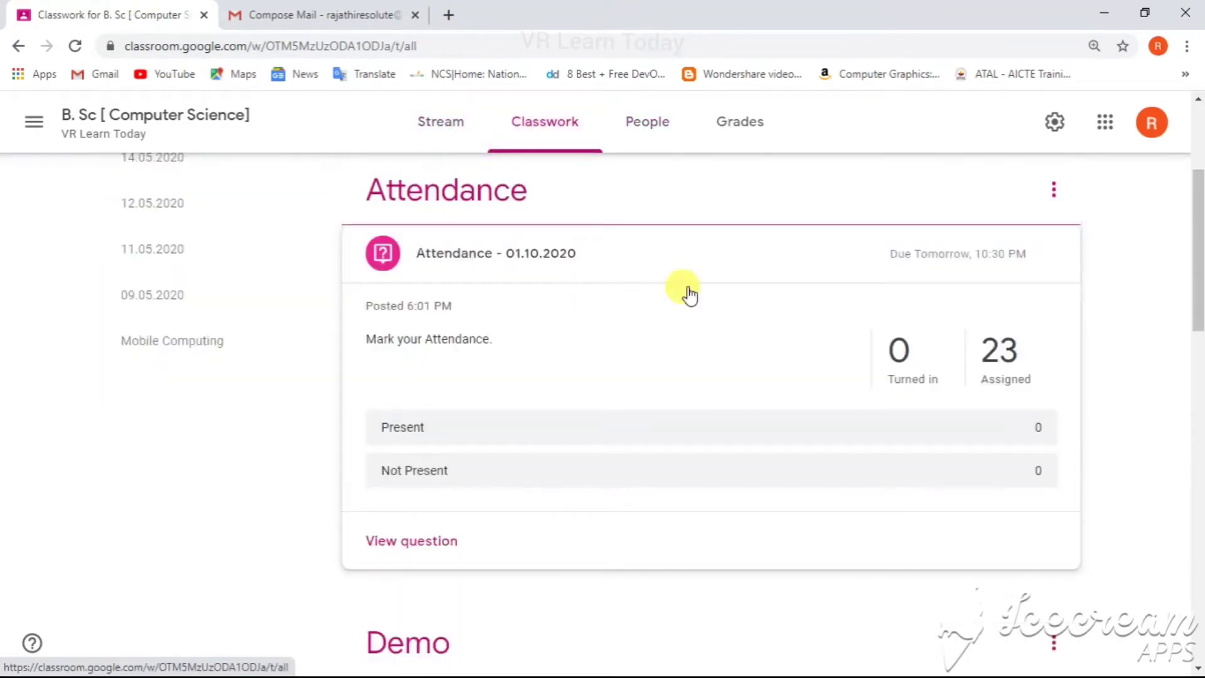
left_click_drag(1192, 233, 1197, 151)
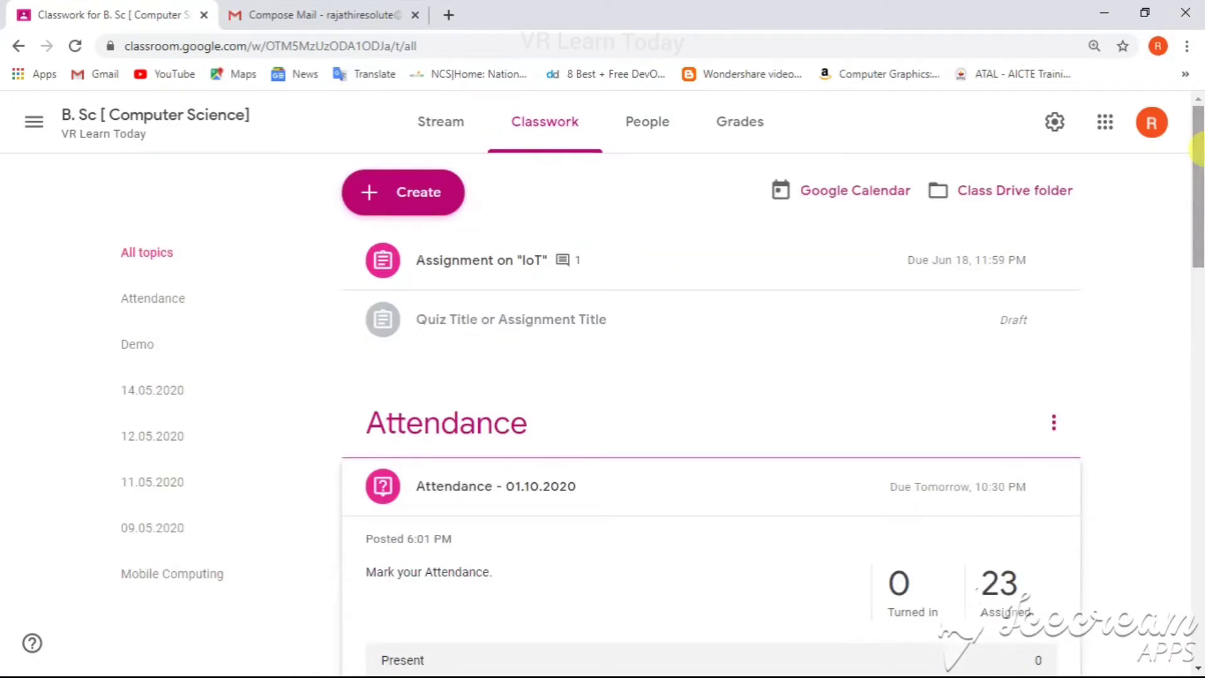
left_click(414, 210)
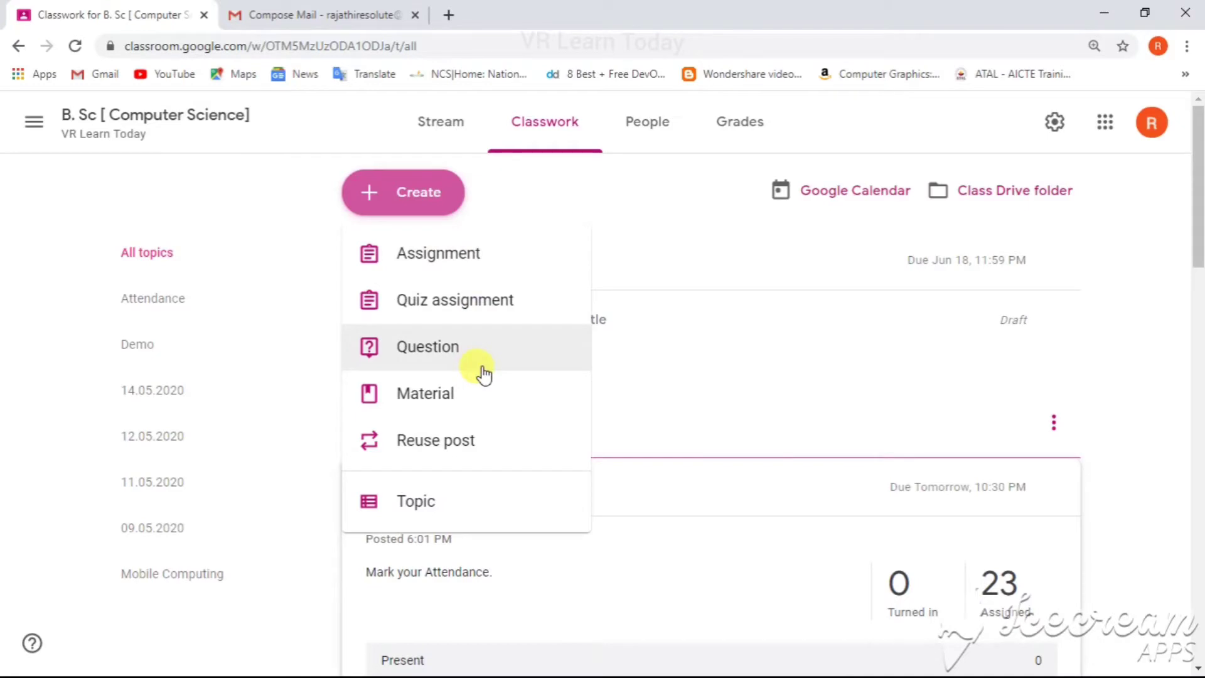
left_click(474, 442)
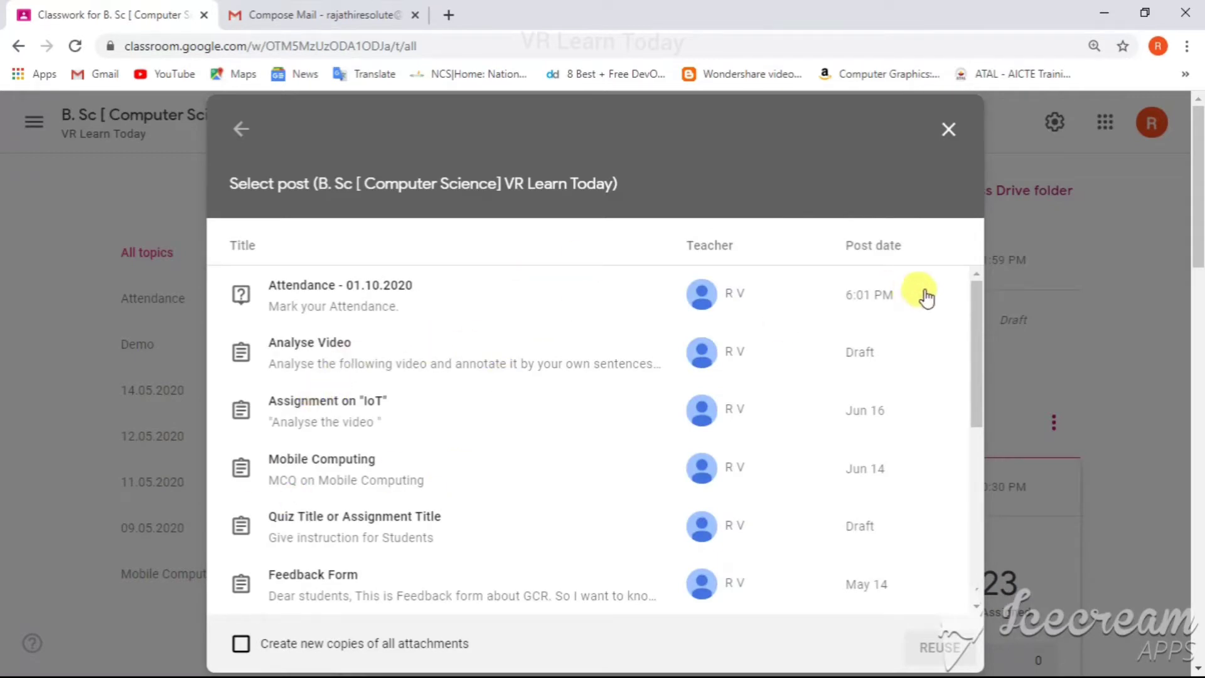
left_click(416, 529)
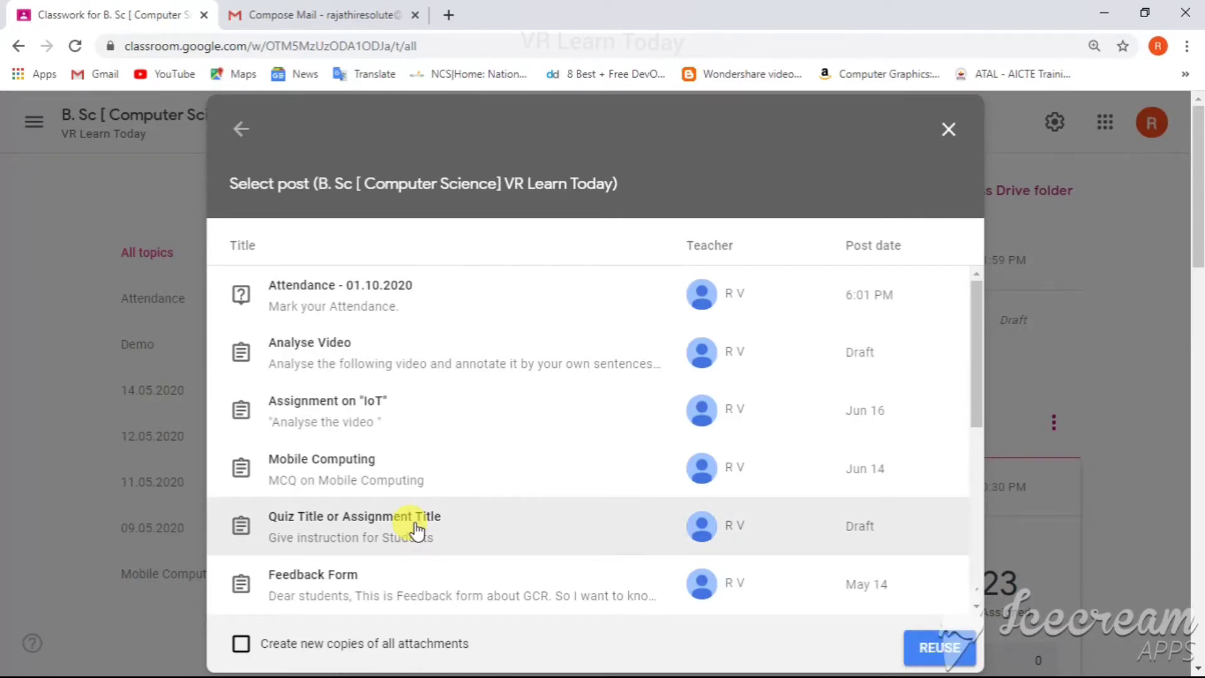
left_click(939, 649)
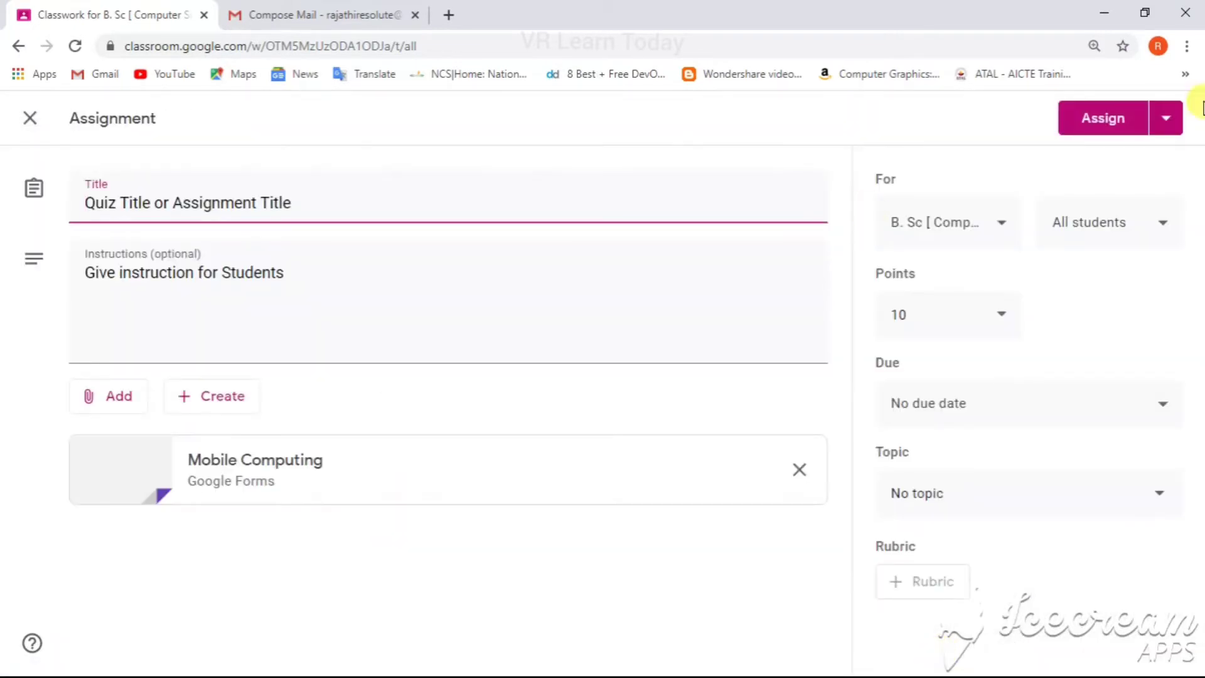
Step: Add the I B.Sc CS class to the reused assignment's recipients and close the editor, keeping it as a draft
left_click(952, 229)
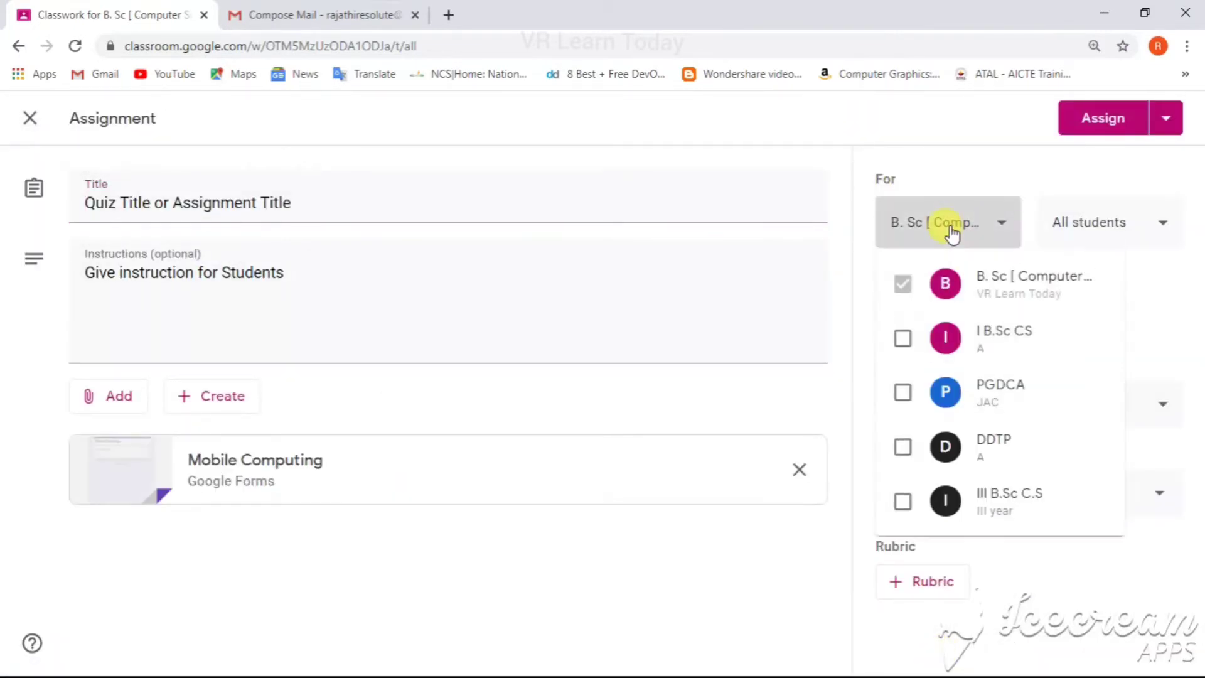
left_click(898, 351)
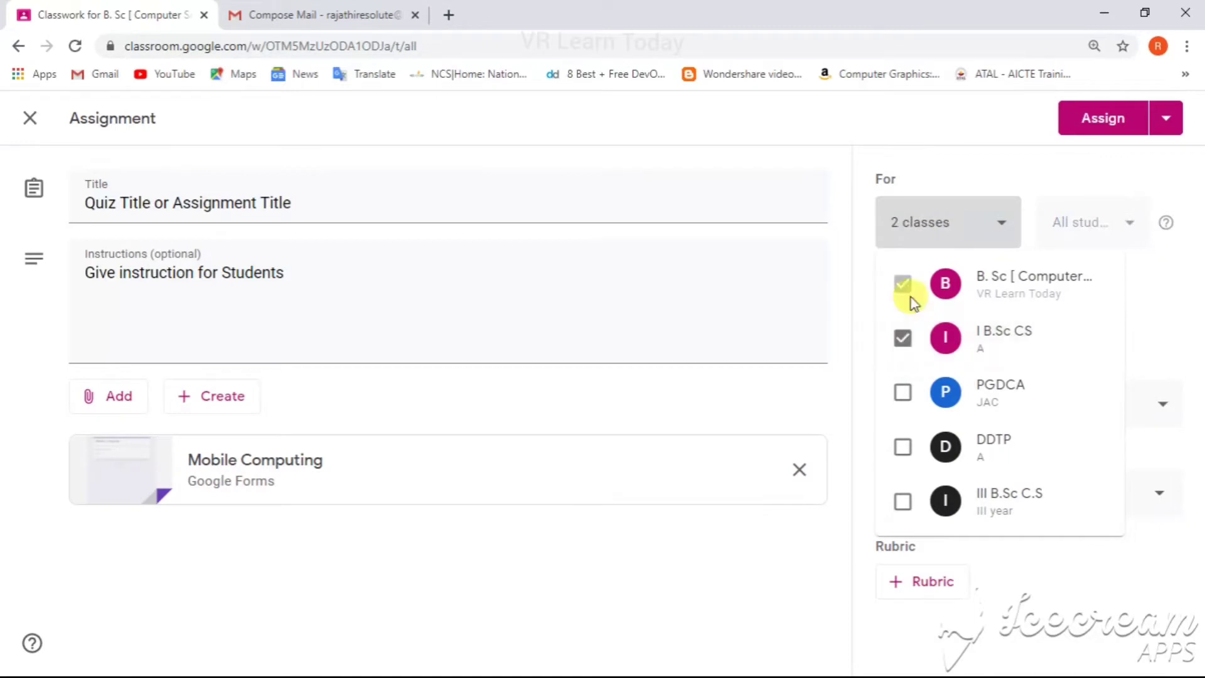
left_click(1175, 125)
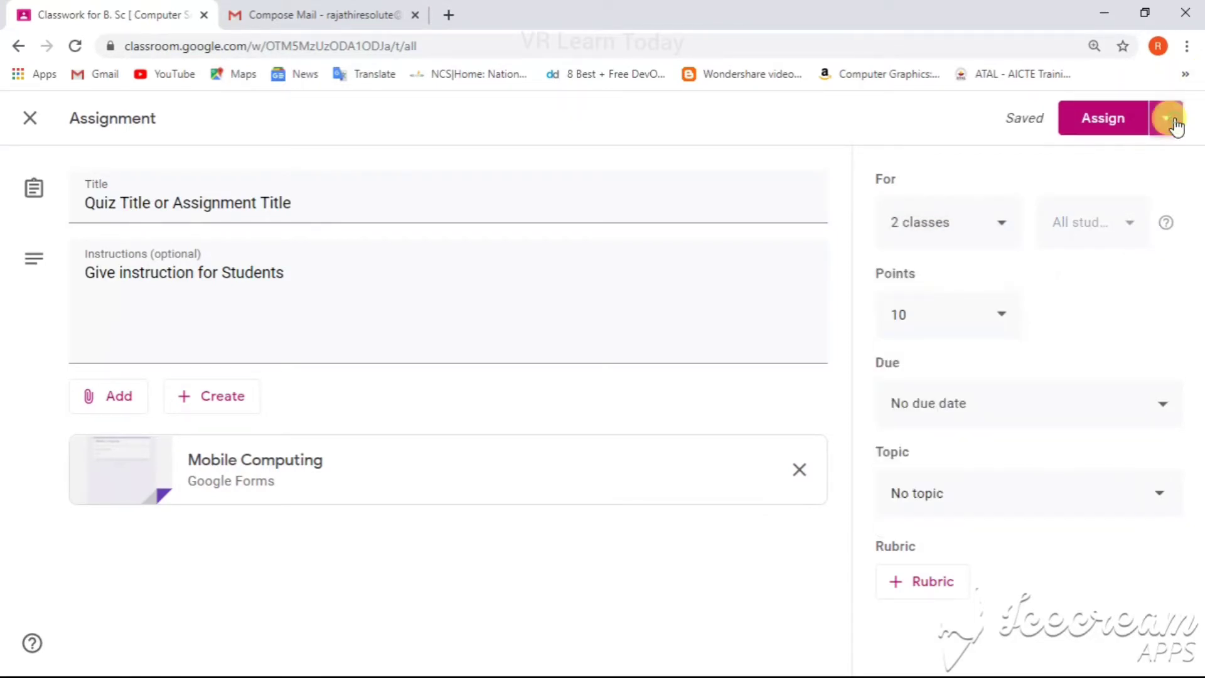
left_click(1175, 125)
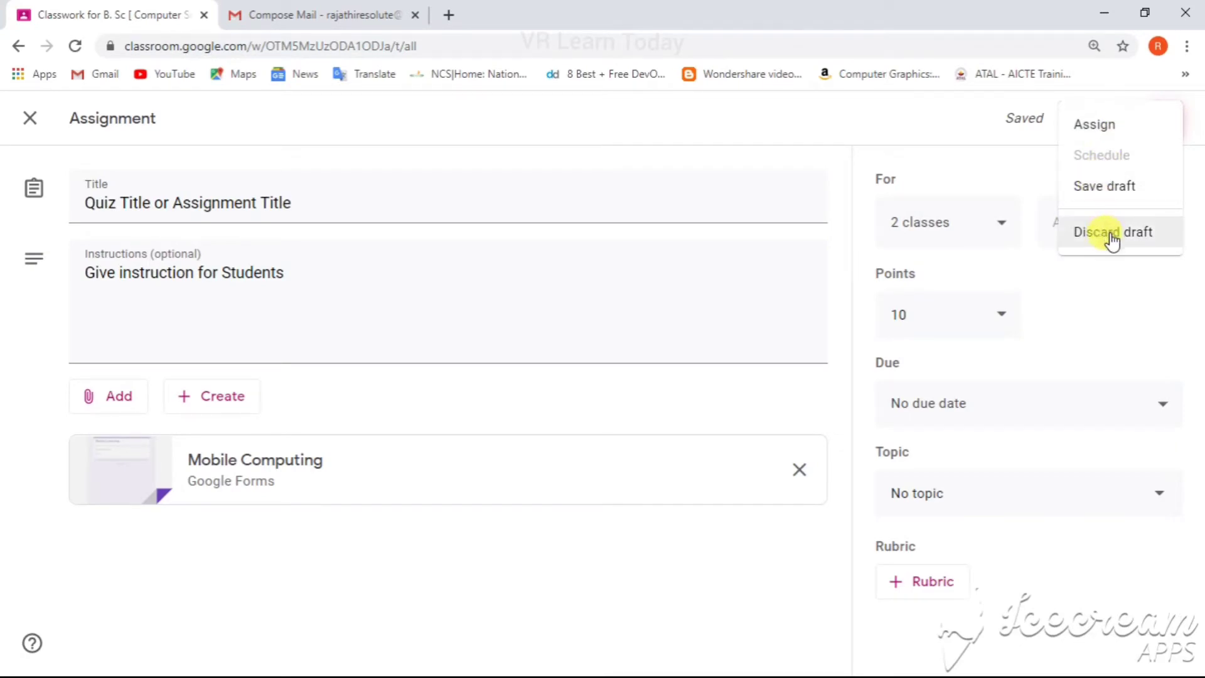
left_click(35, 125)
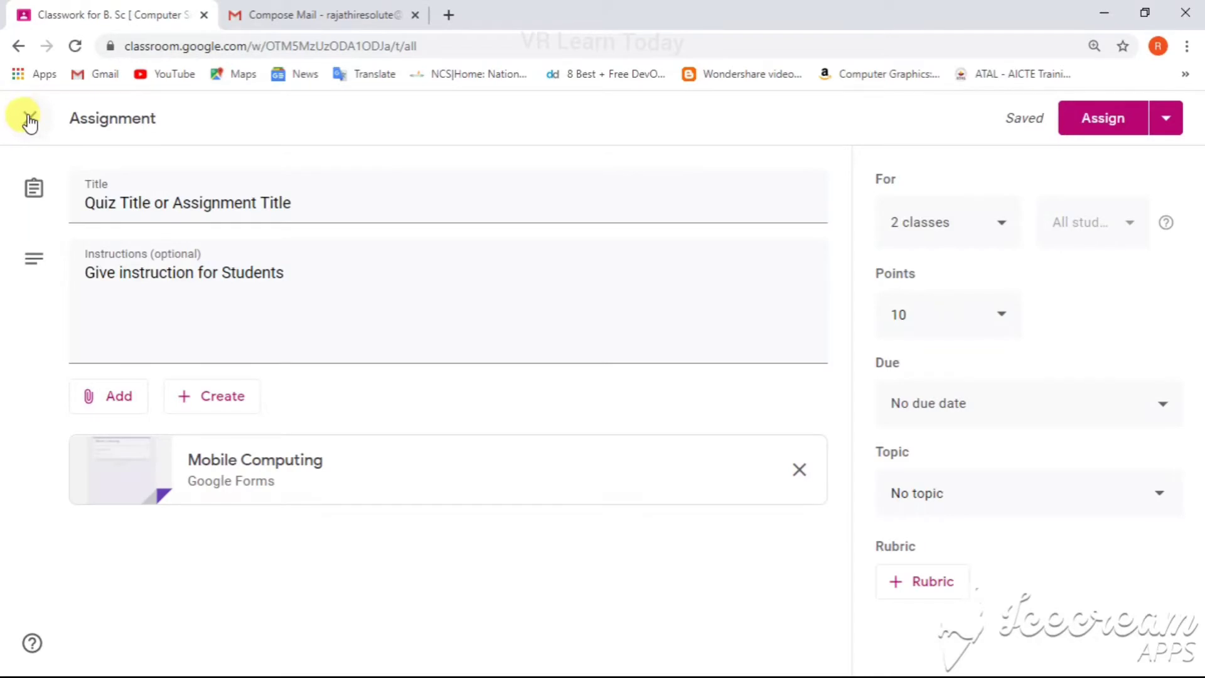
left_click(30, 121)
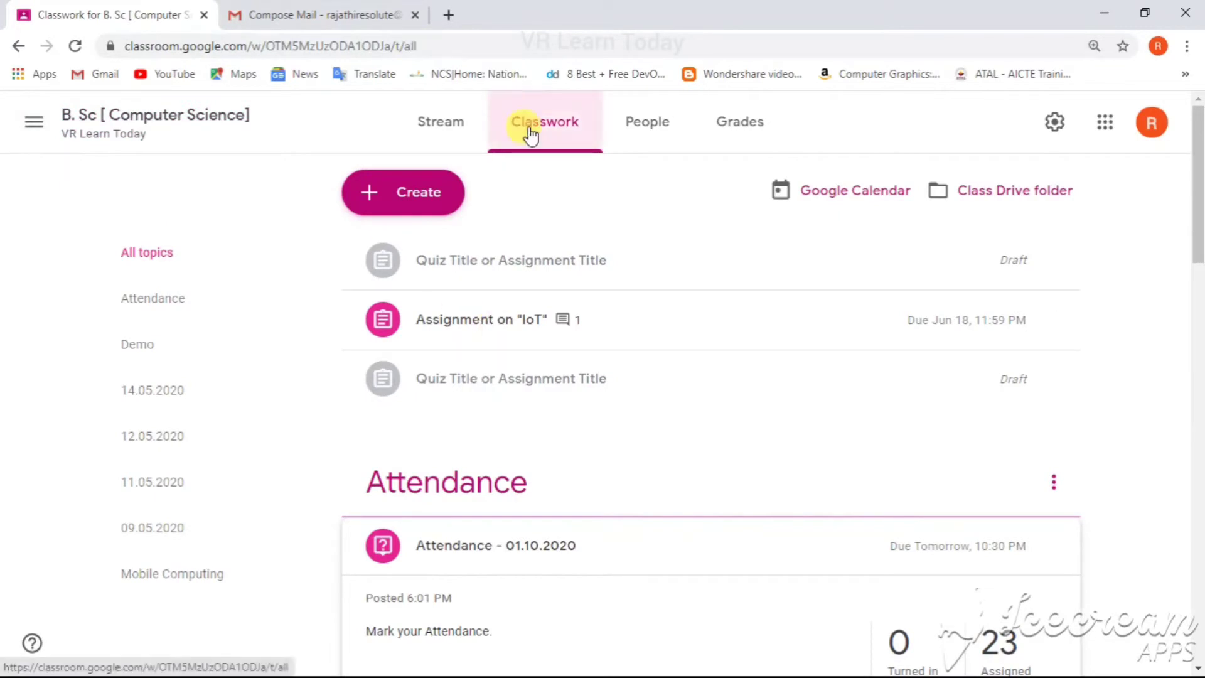
Step: Move the Demo topic down below the 12.05.2020 topic in the classwork list
left_click_drag(1195, 254, 1199, 290)
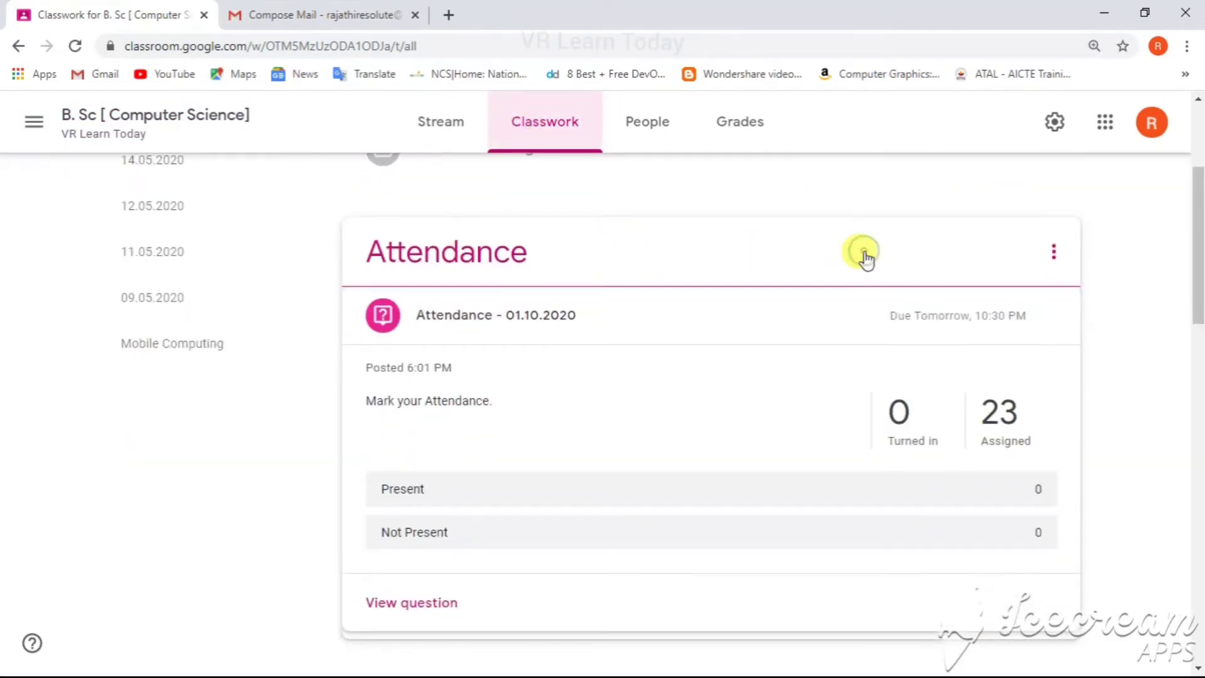
left_click_drag(860, 261, 438, 280)
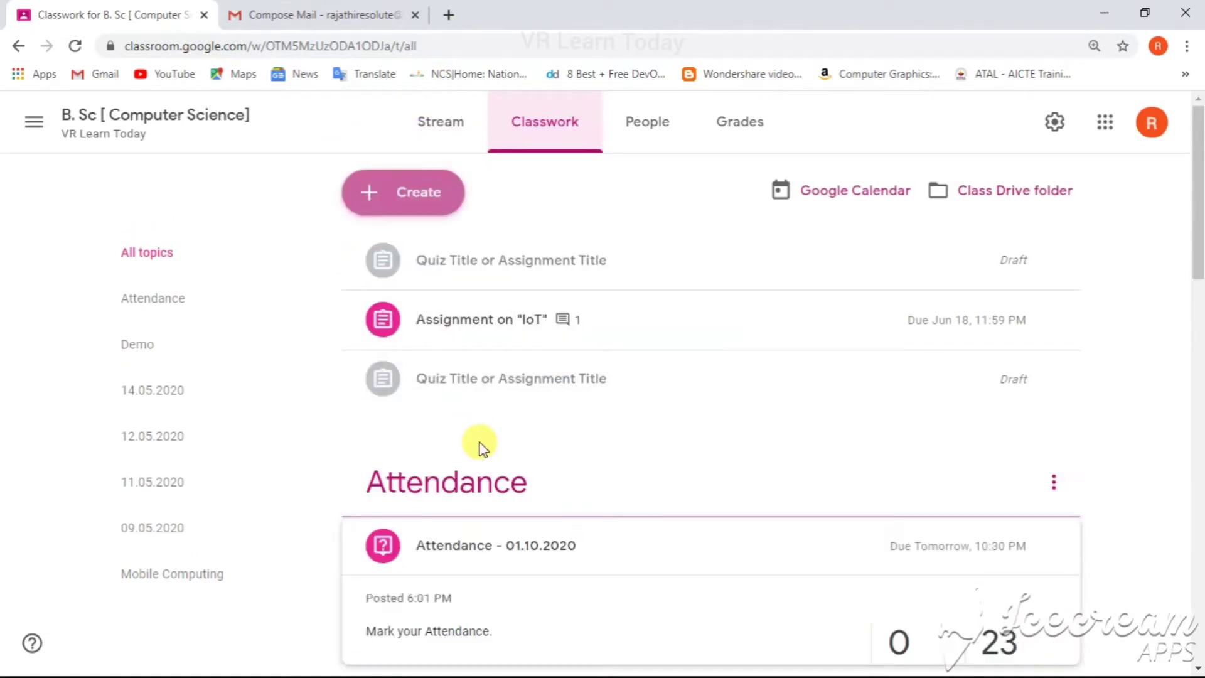
left_click_drag(1195, 183, 1198, 364)
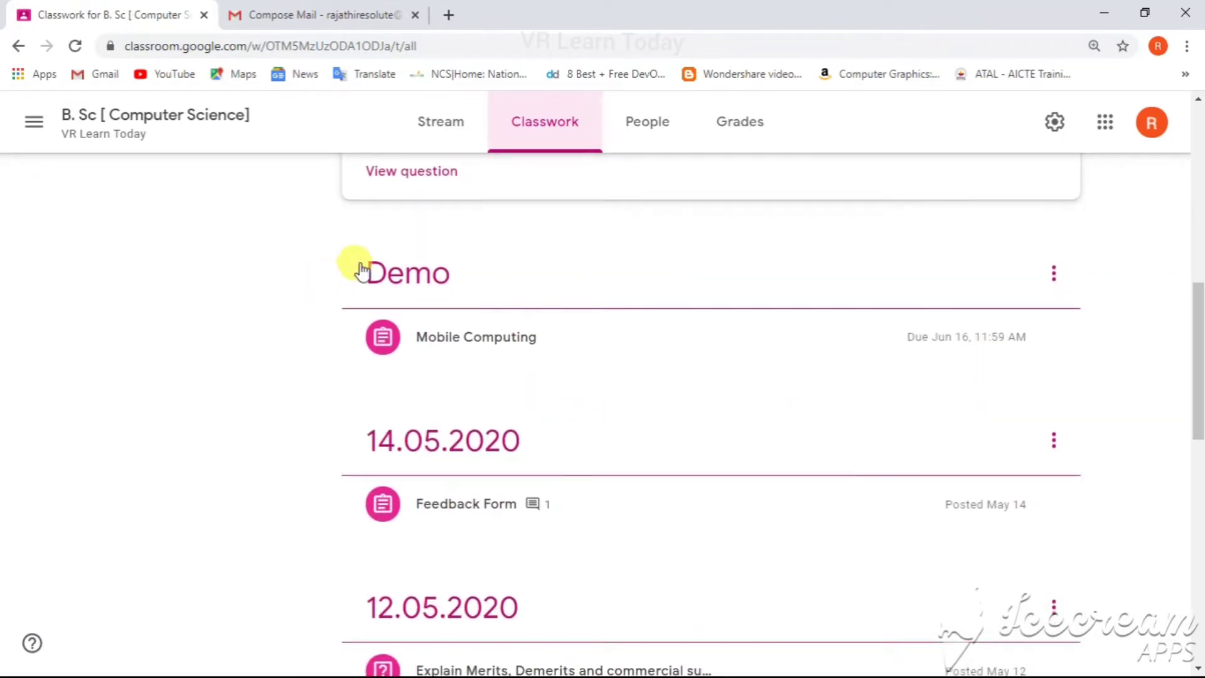
left_click_drag(399, 271, 482, 371)
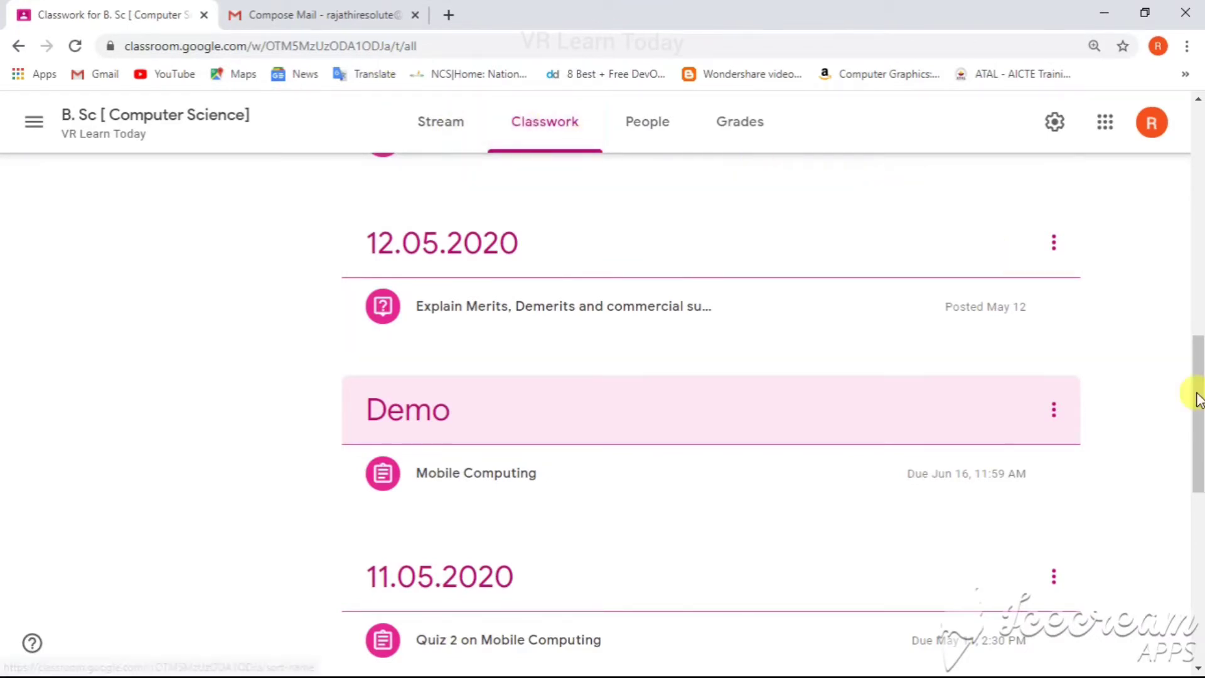
left_click_drag(1199, 400, 1198, 170)
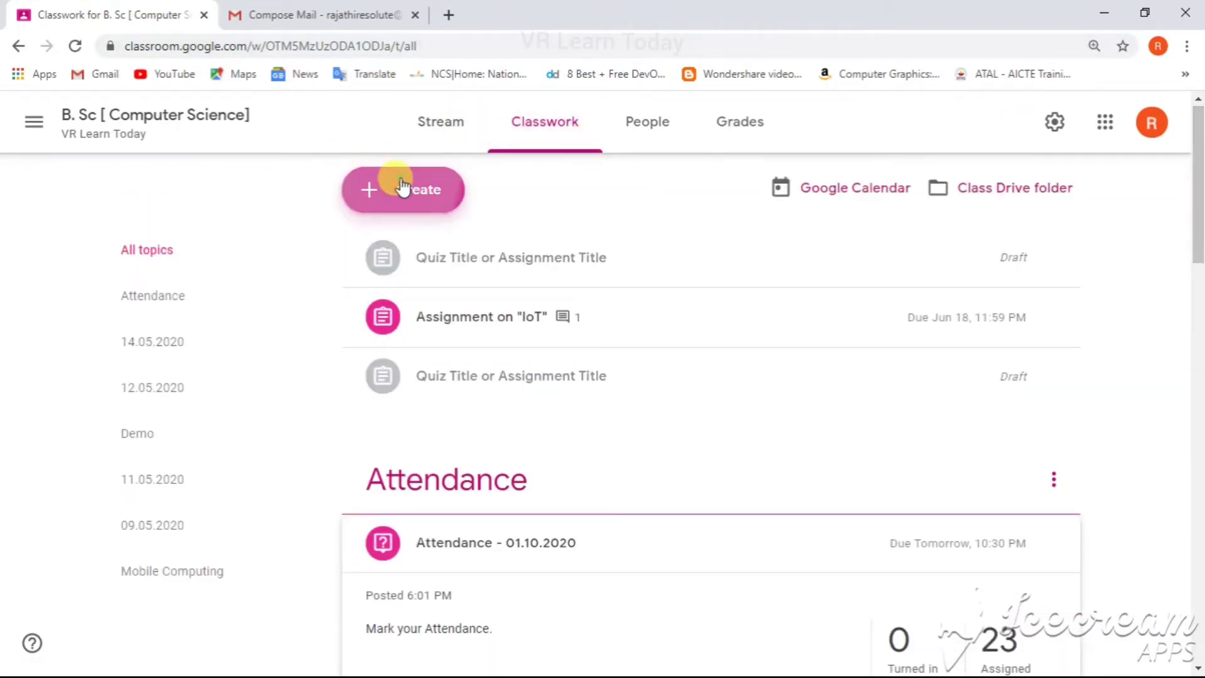
Step: Create a new quiz assignment and open its attached Blank Quiz form
left_click(402, 186)
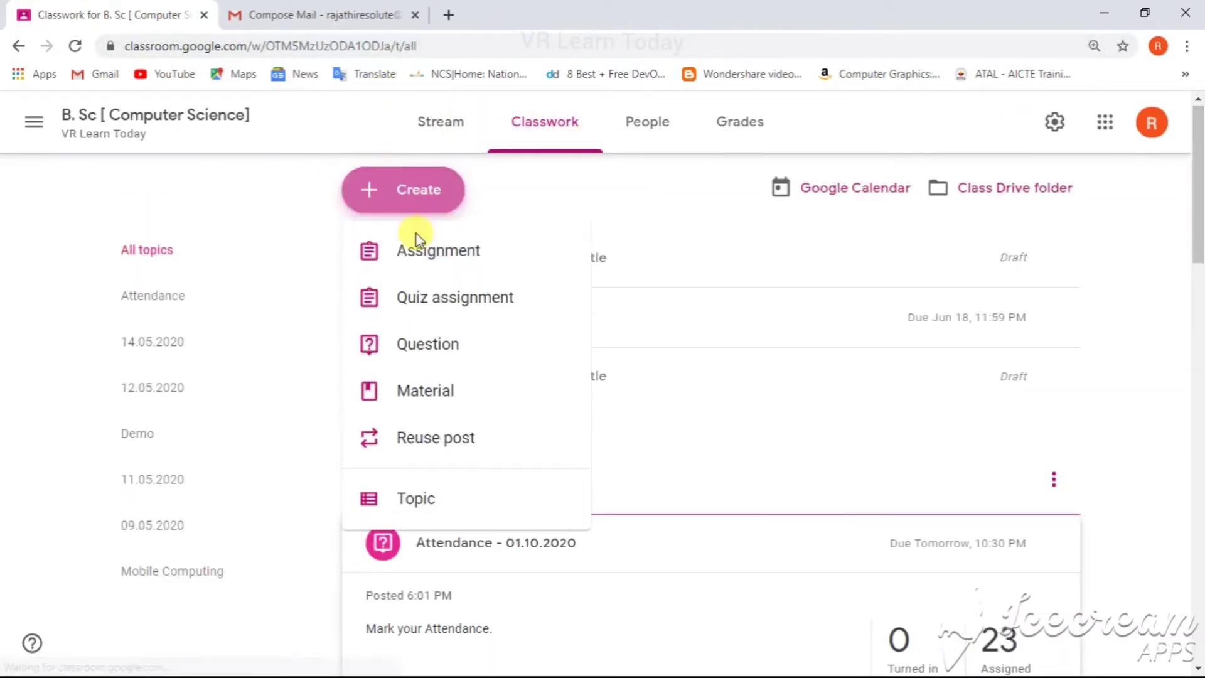
left_click(438, 313)
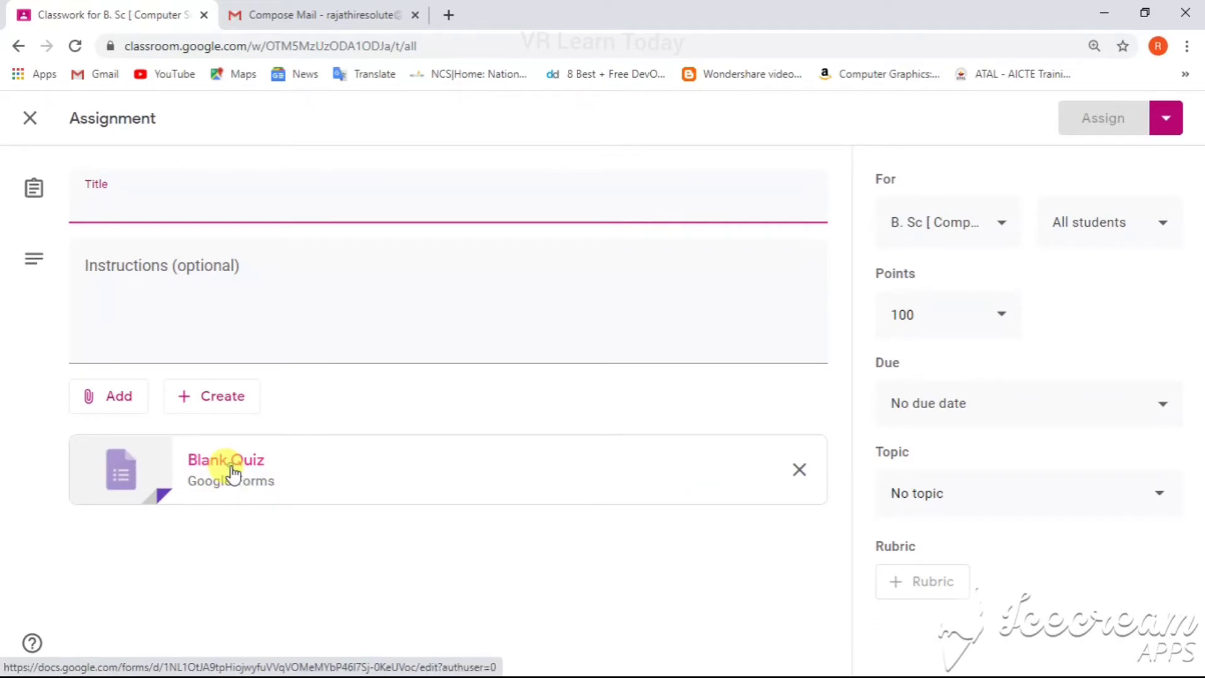
left_click(231, 470)
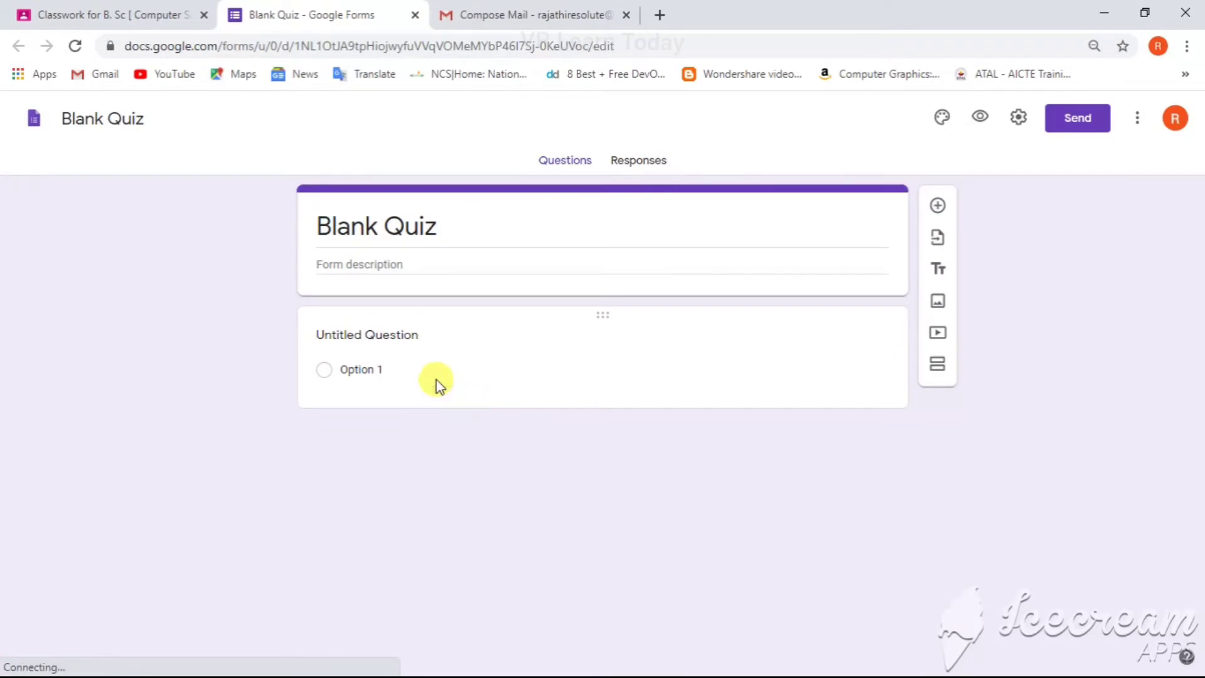
left_click(433, 228)
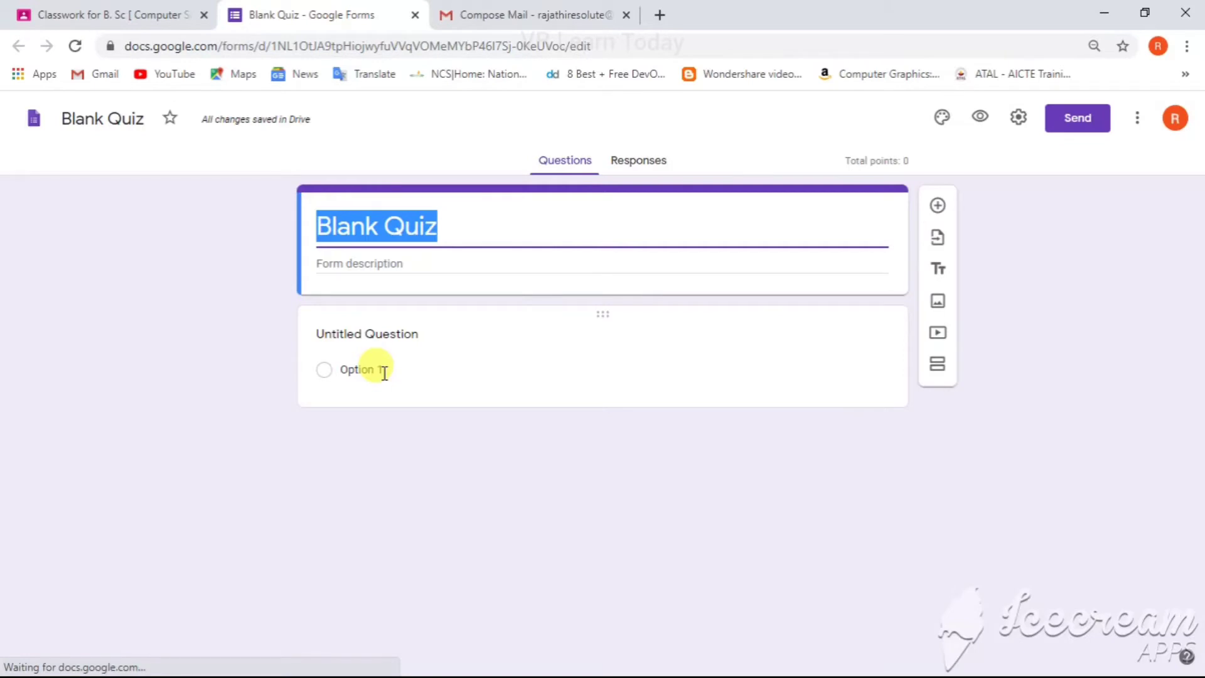
Step: Return to the class and close the new quiz assignment without assigning it
left_click(138, 9)
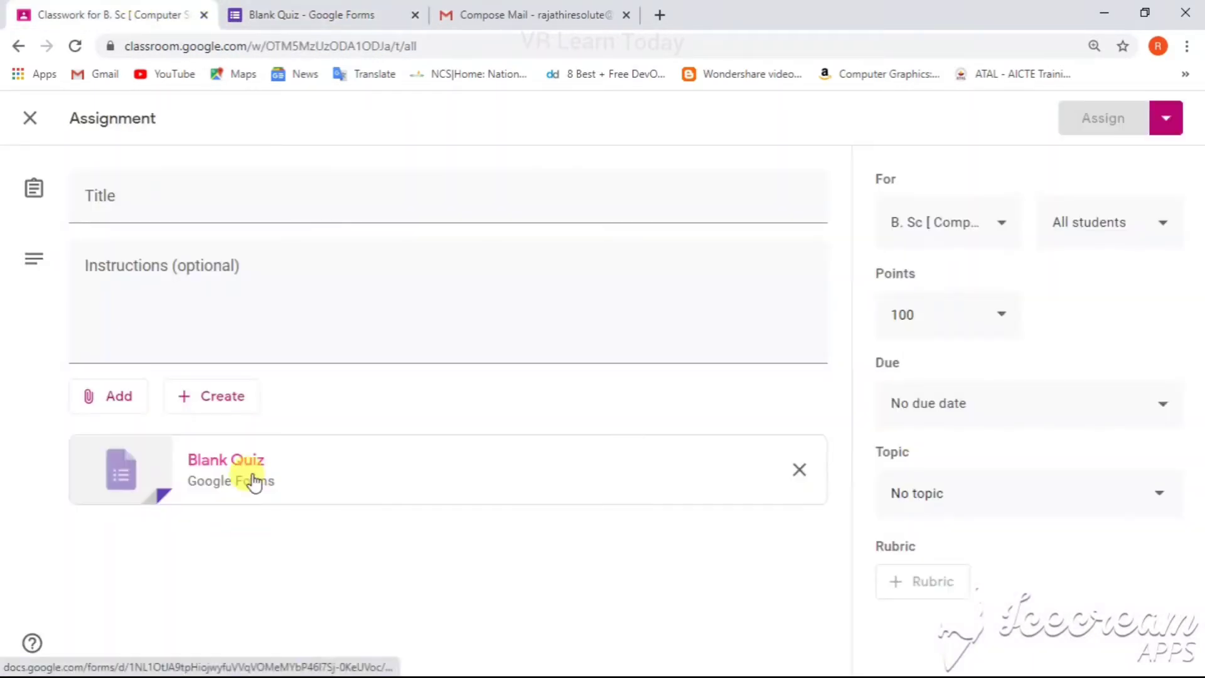
left_click(270, 14)
left_click(69, 14)
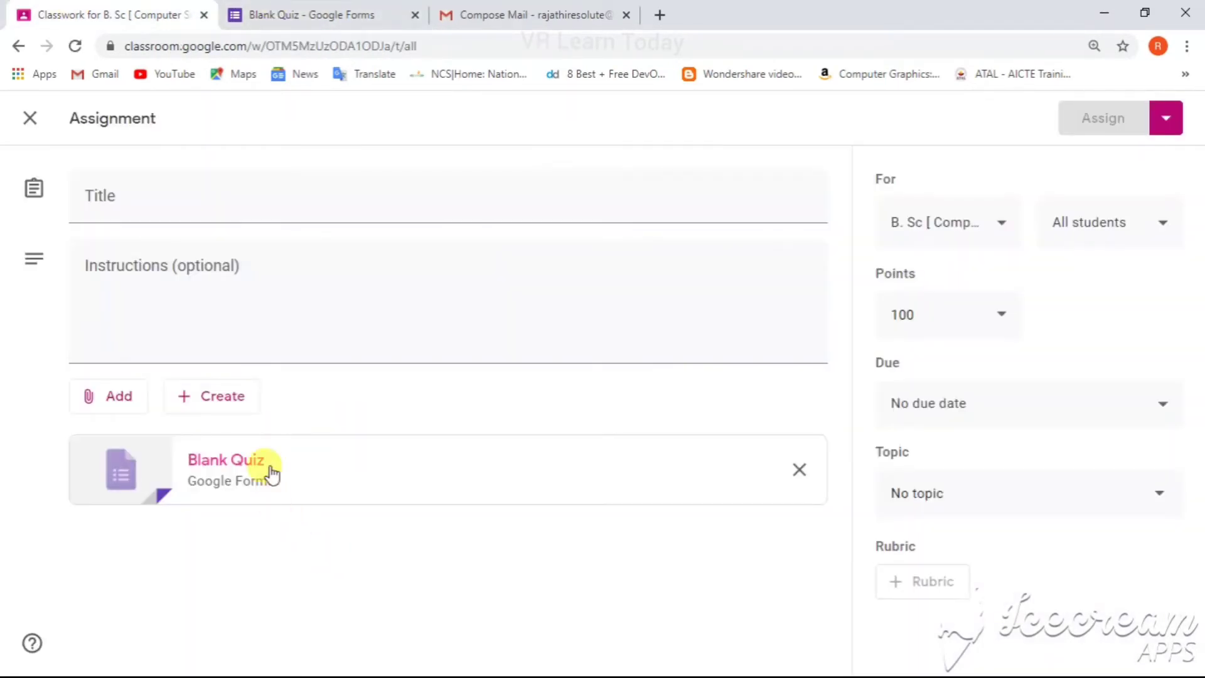
left_click(28, 118)
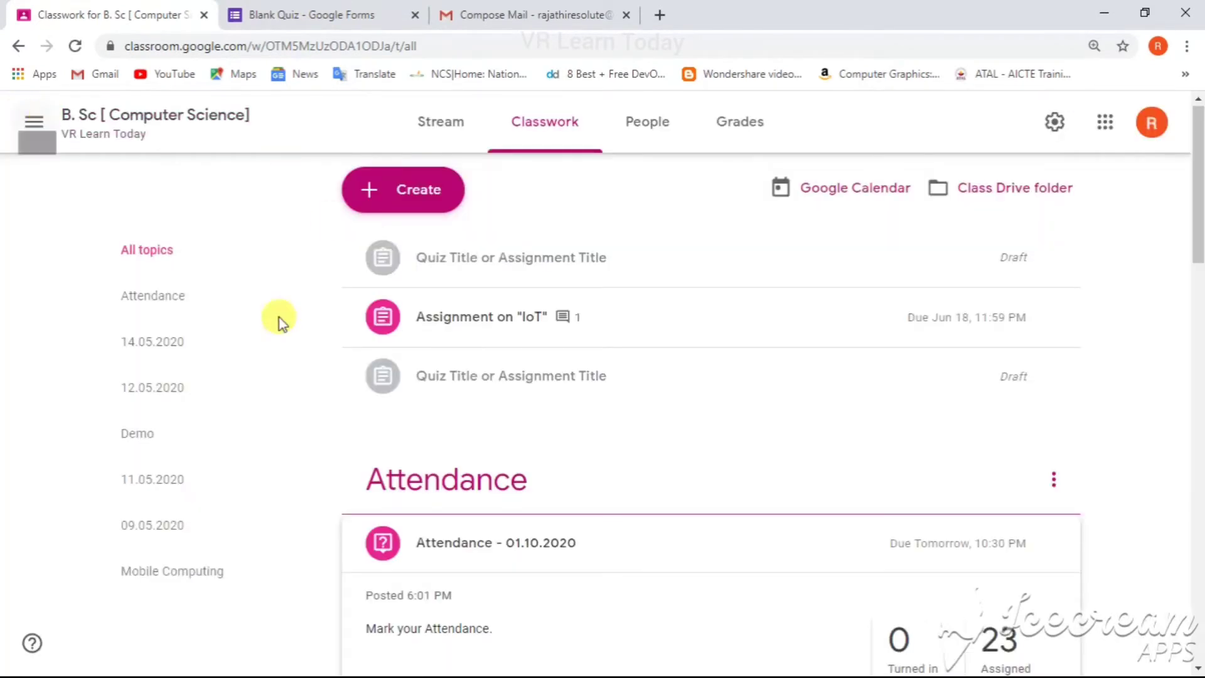
Step: Open the attached form from the Mobile Computing assignment's student work page
left_click(322, 11)
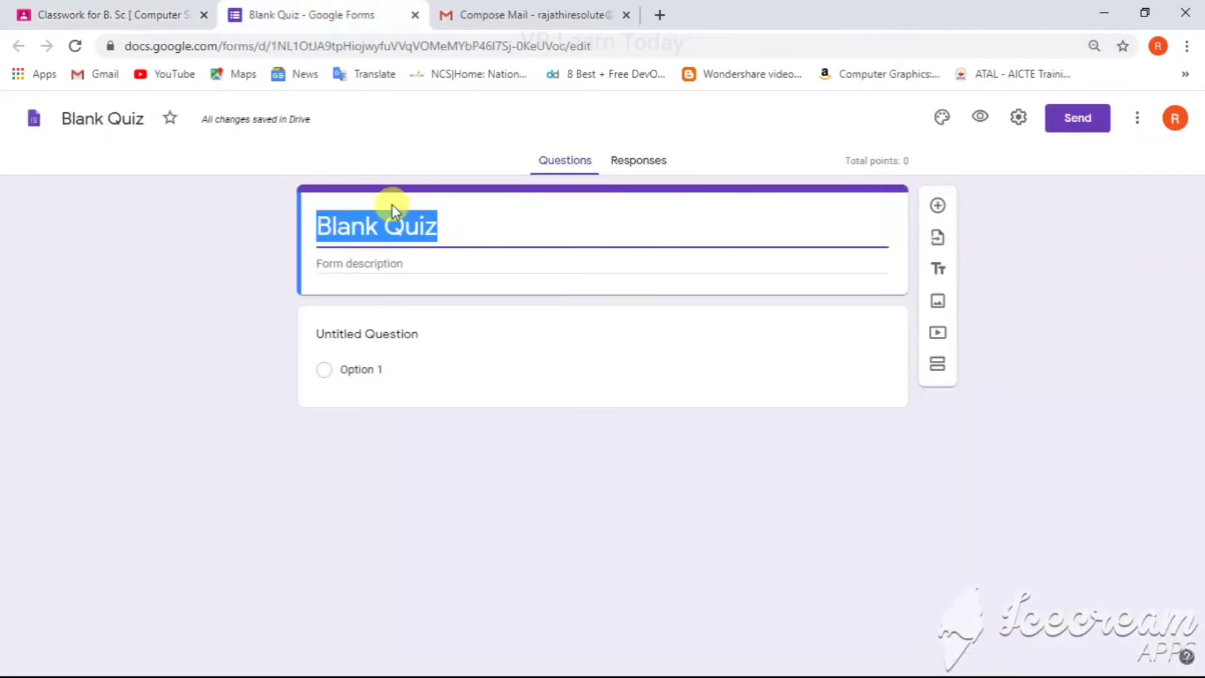
left_click(95, 11)
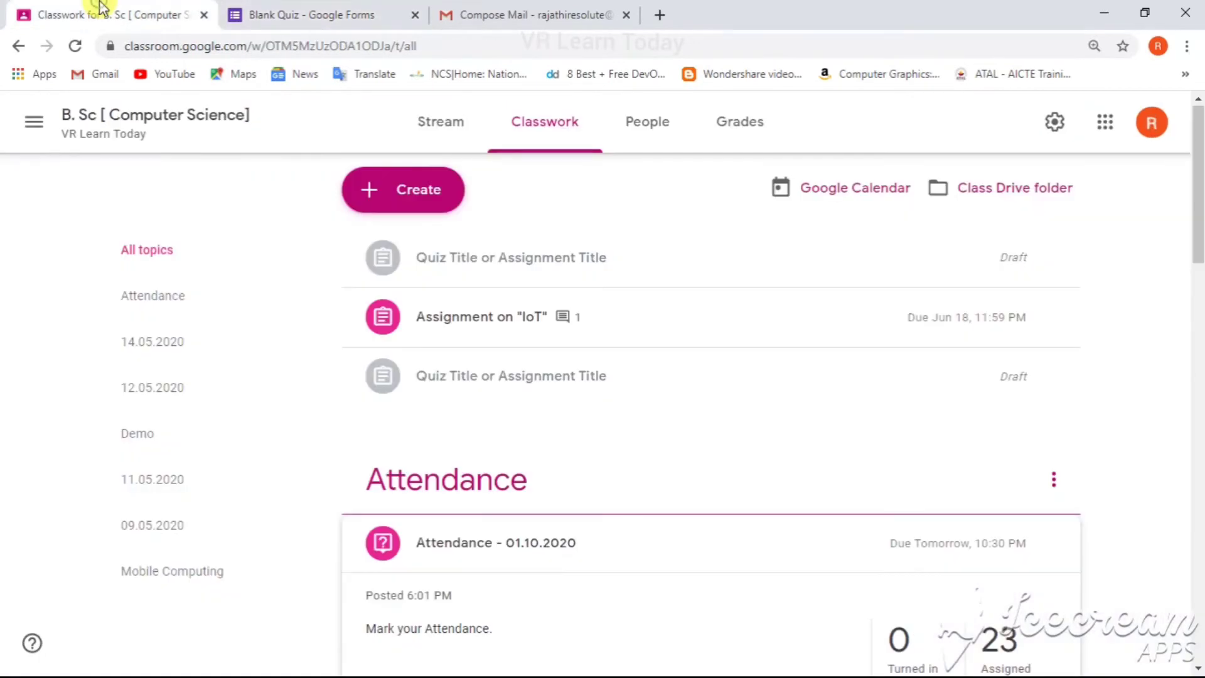
left_click(302, 18)
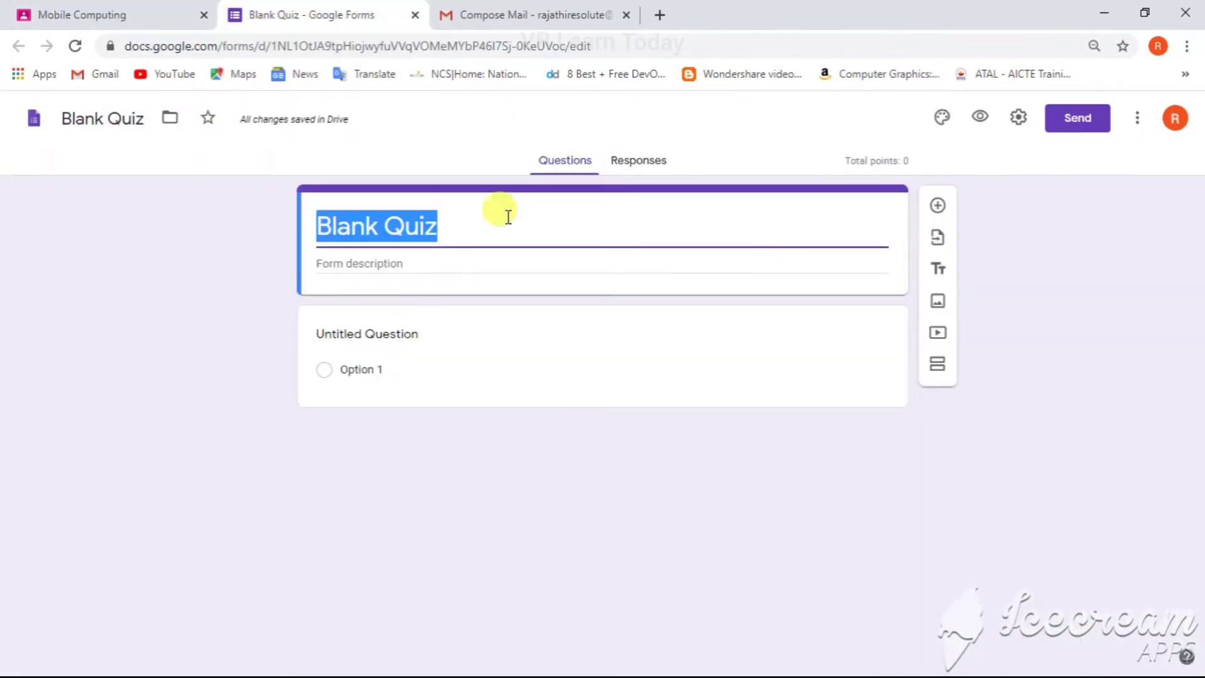
left_click(118, 11)
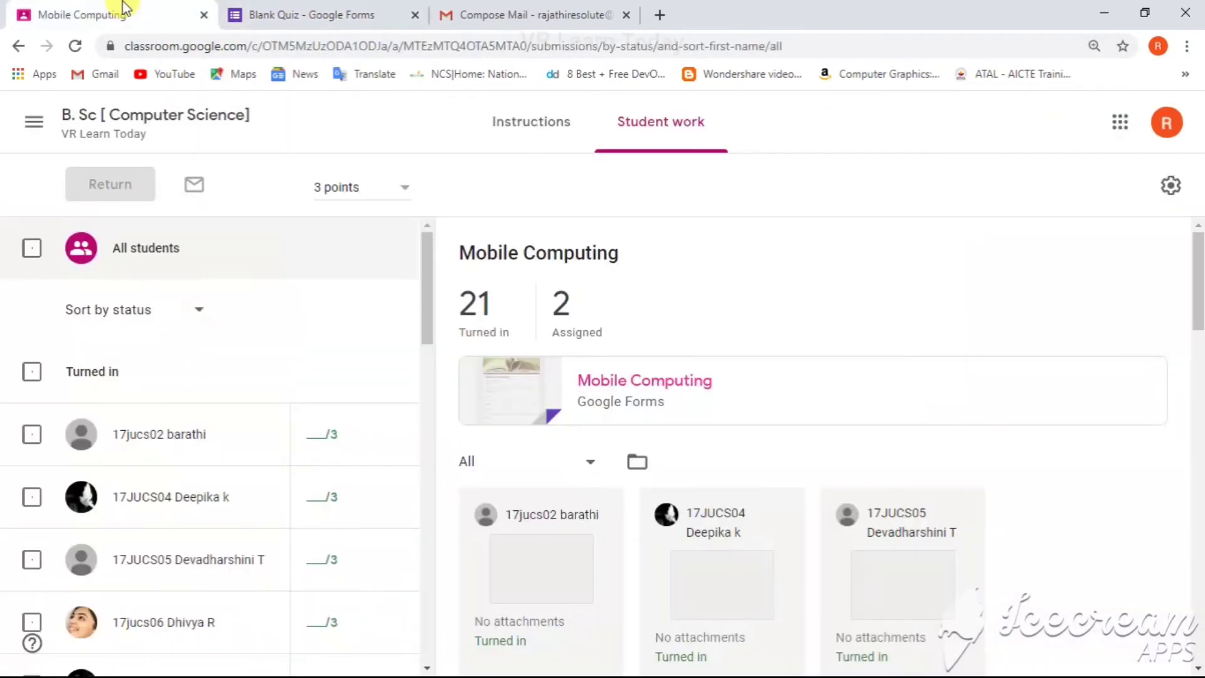
left_click(643, 386)
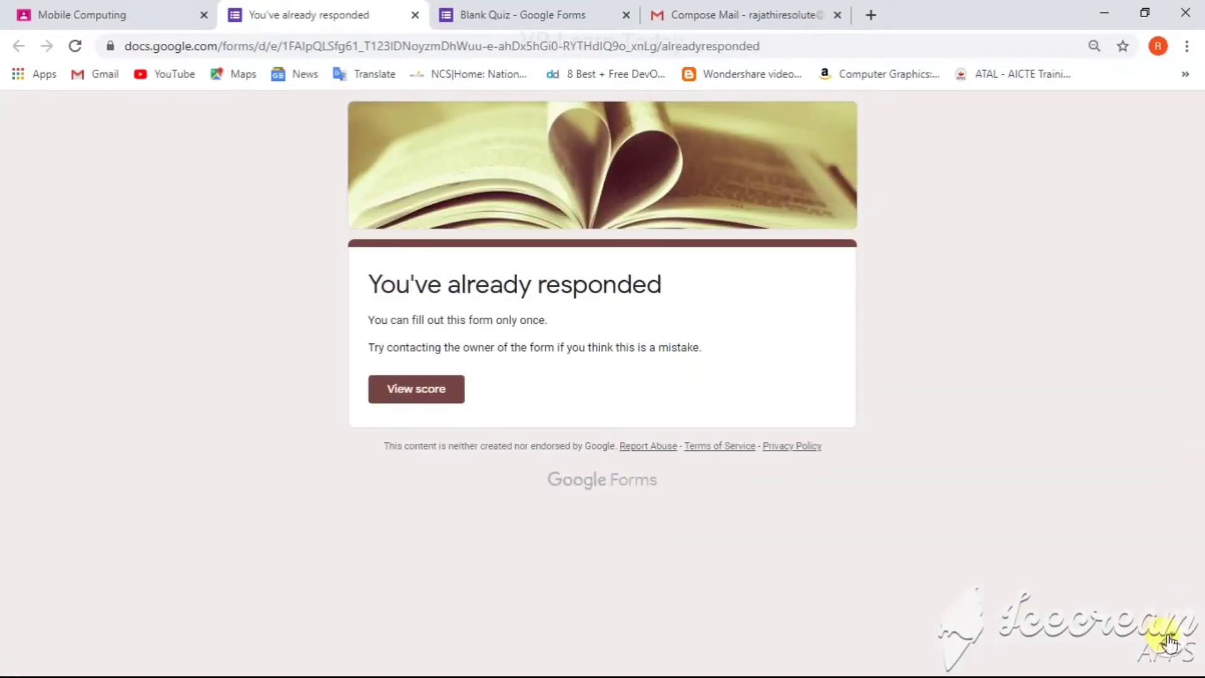
Step: Reload the form in its editor, open its responses, and review the summary insights, scores and per-question results
key("F5")
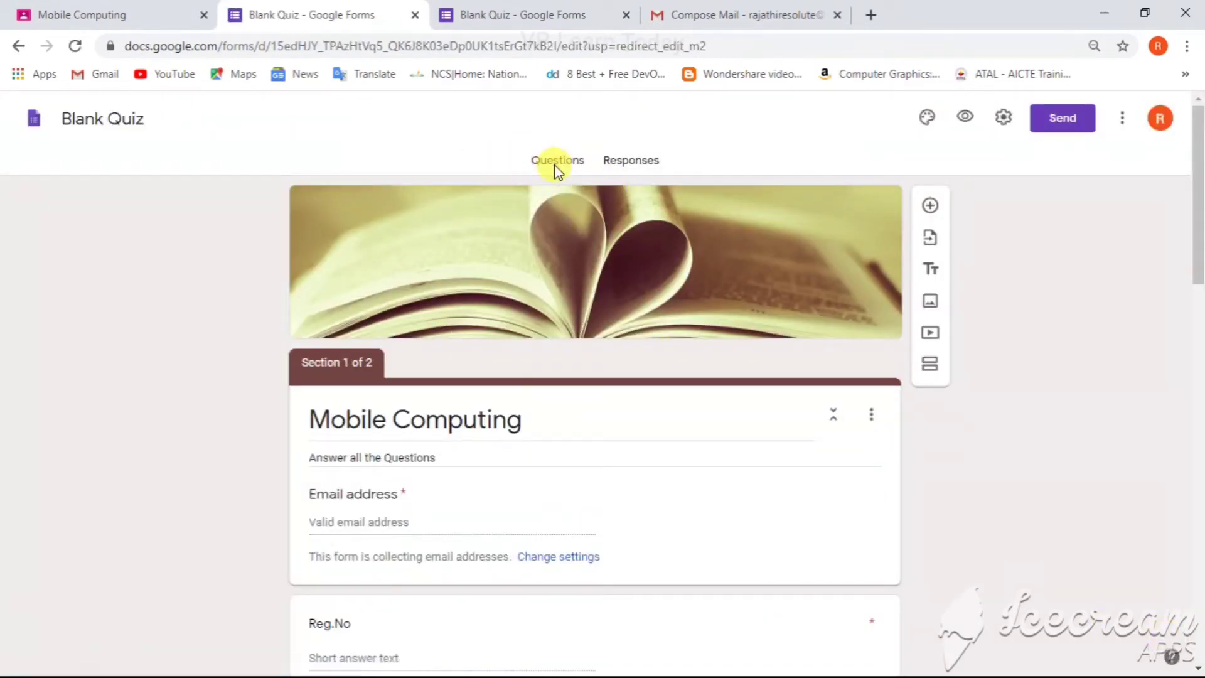
left_click(630, 169)
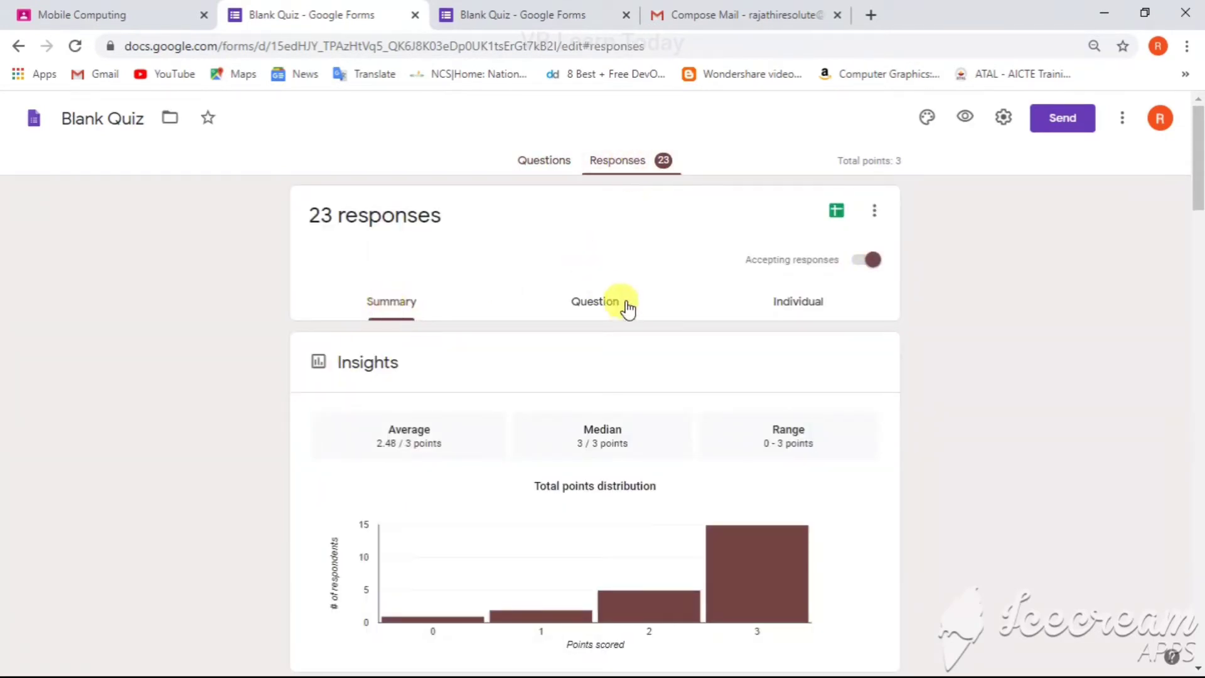
scroll(1195, 222, "down", 4)
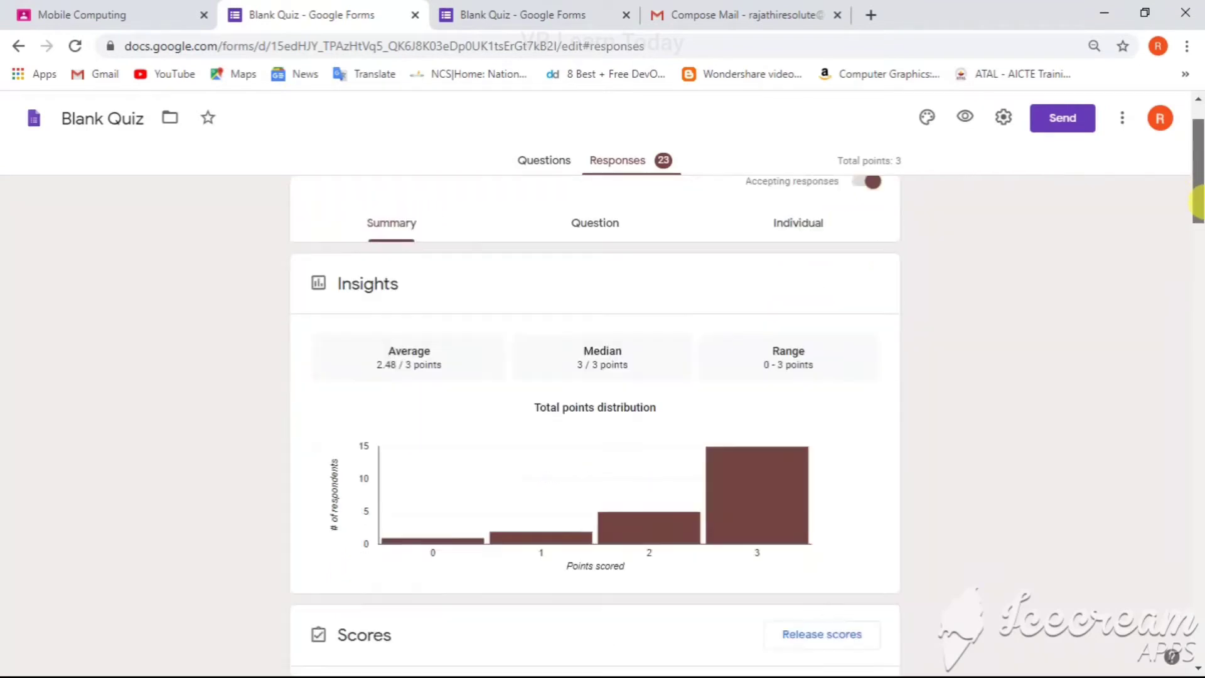
left_click_drag(1197, 223, 1197, 261)
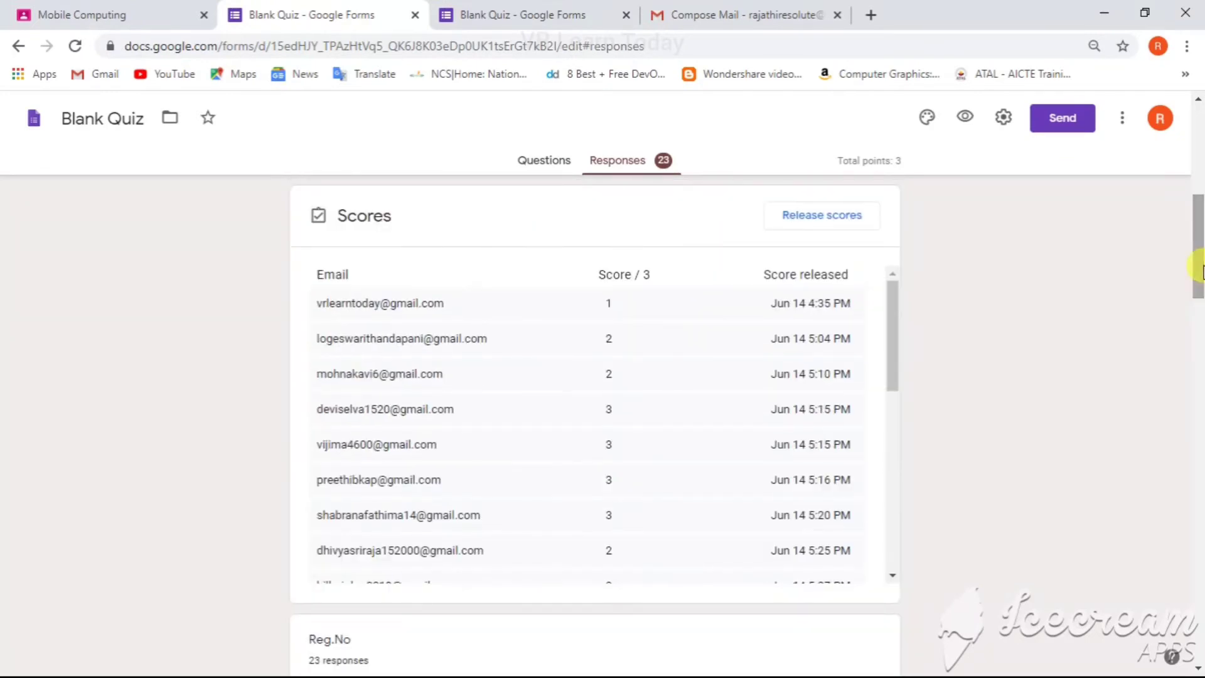
left_click_drag(1199, 213, 1199, 447)
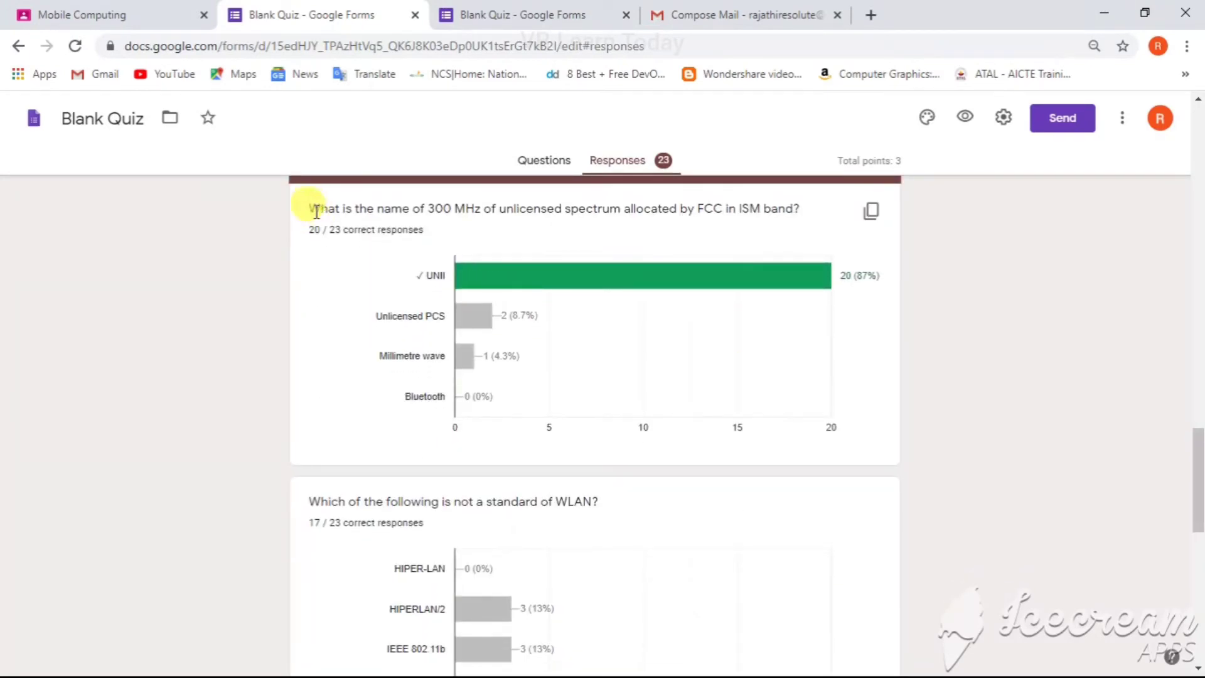
left_click_drag(310, 209, 645, 227)
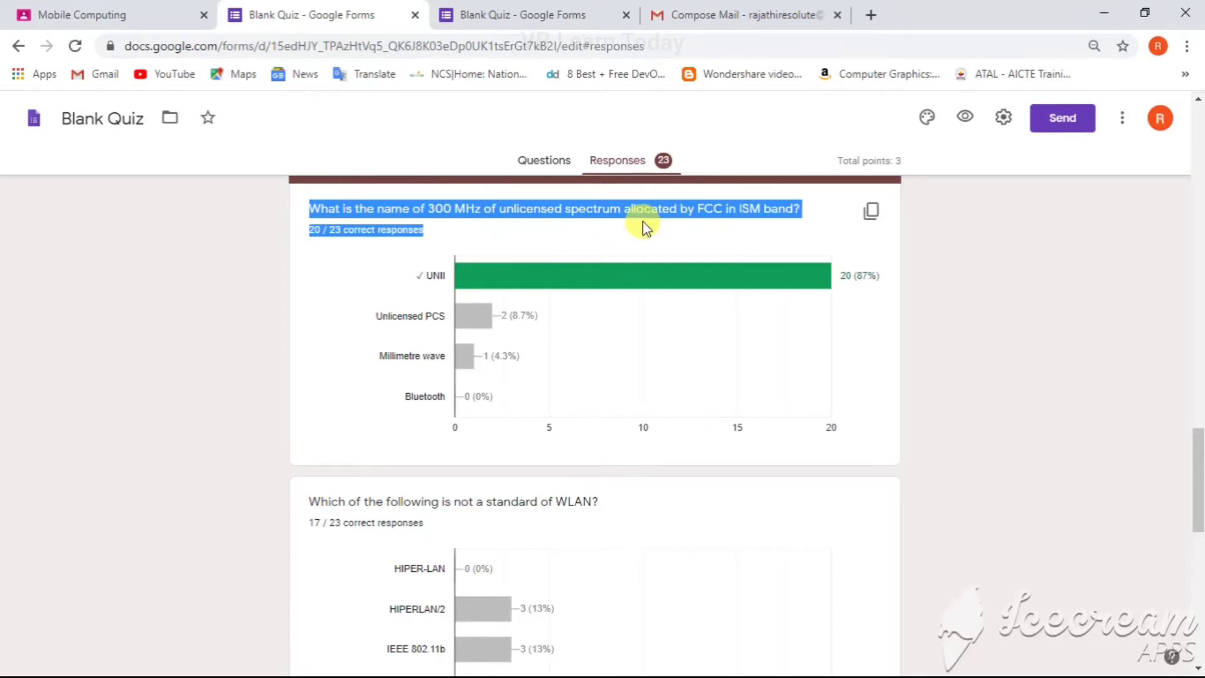
left_click(436, 276)
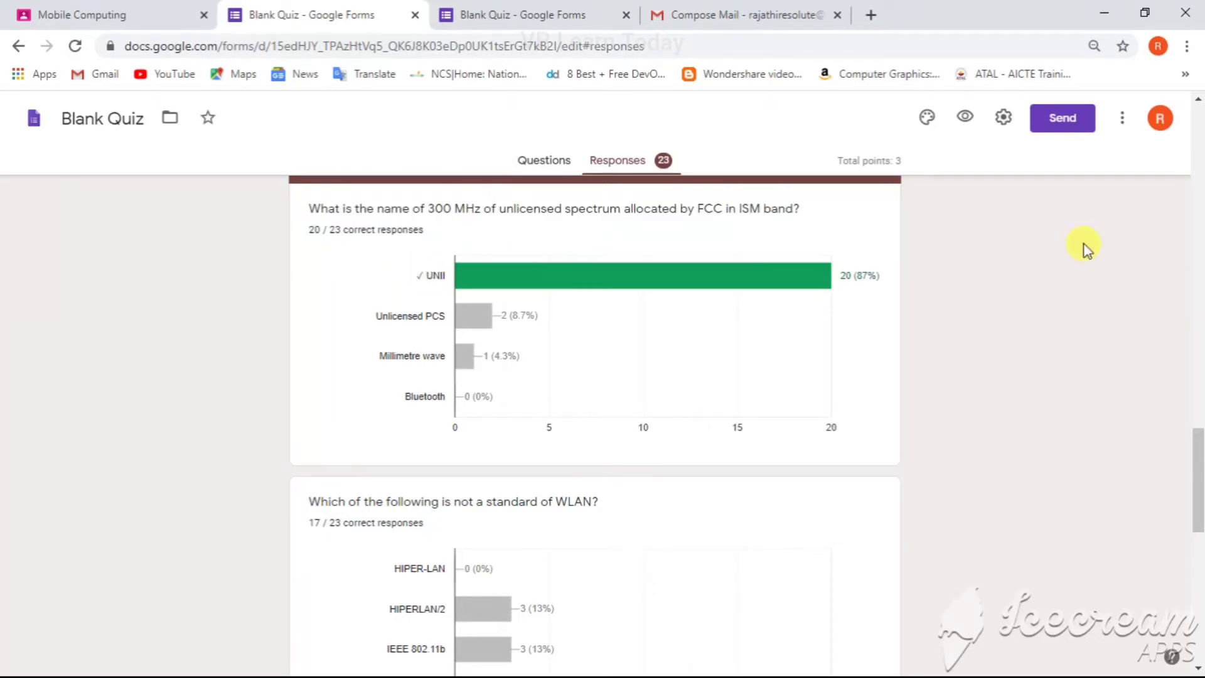
left_click_drag(1197, 449, 1198, 108)
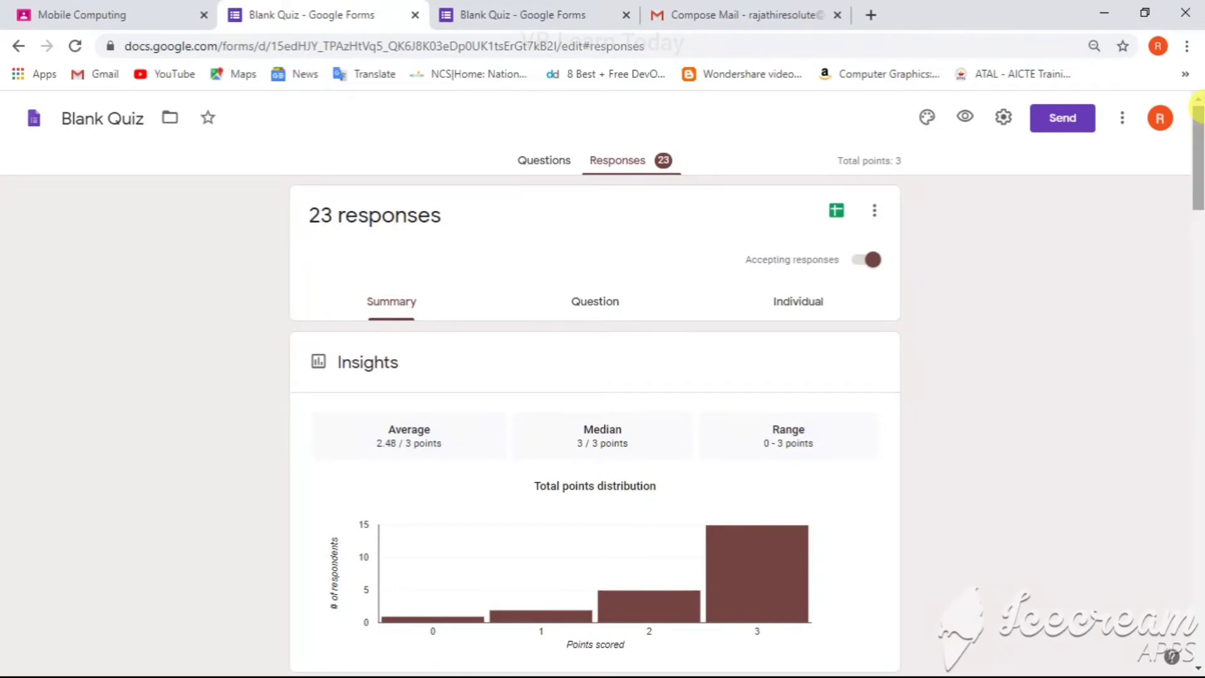
Step: Browse the responses by question and by individual student, stepping through several students' submissions
left_click(573, 312)
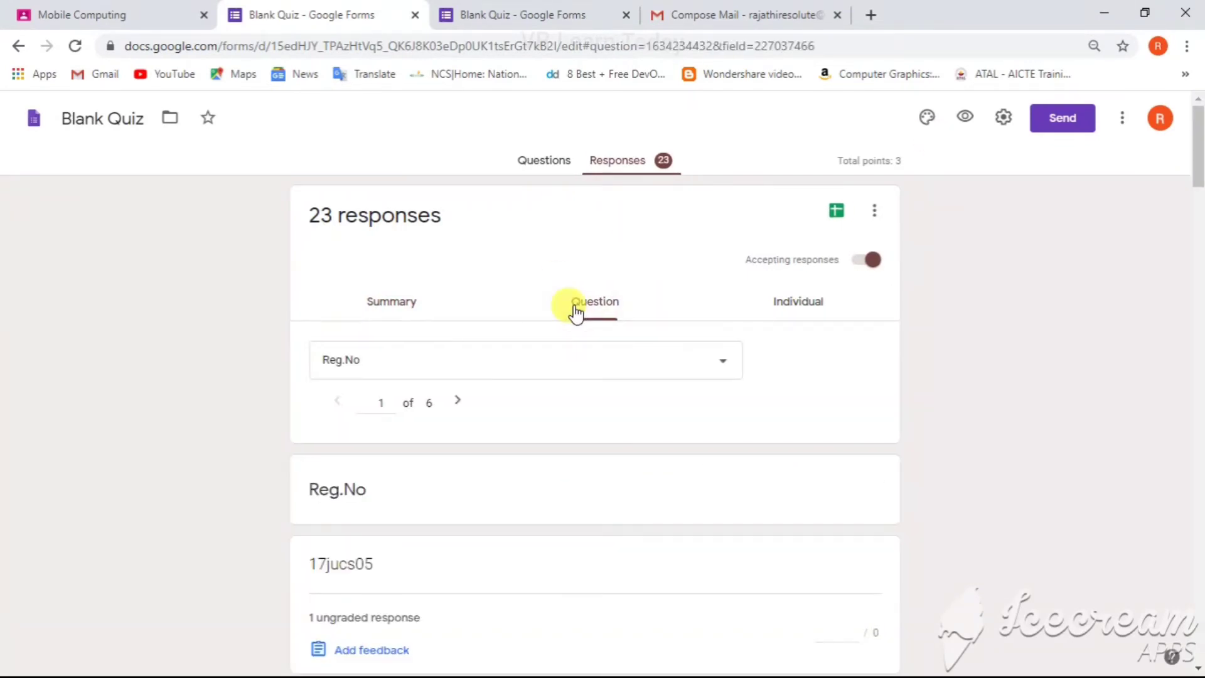
left_click(794, 306)
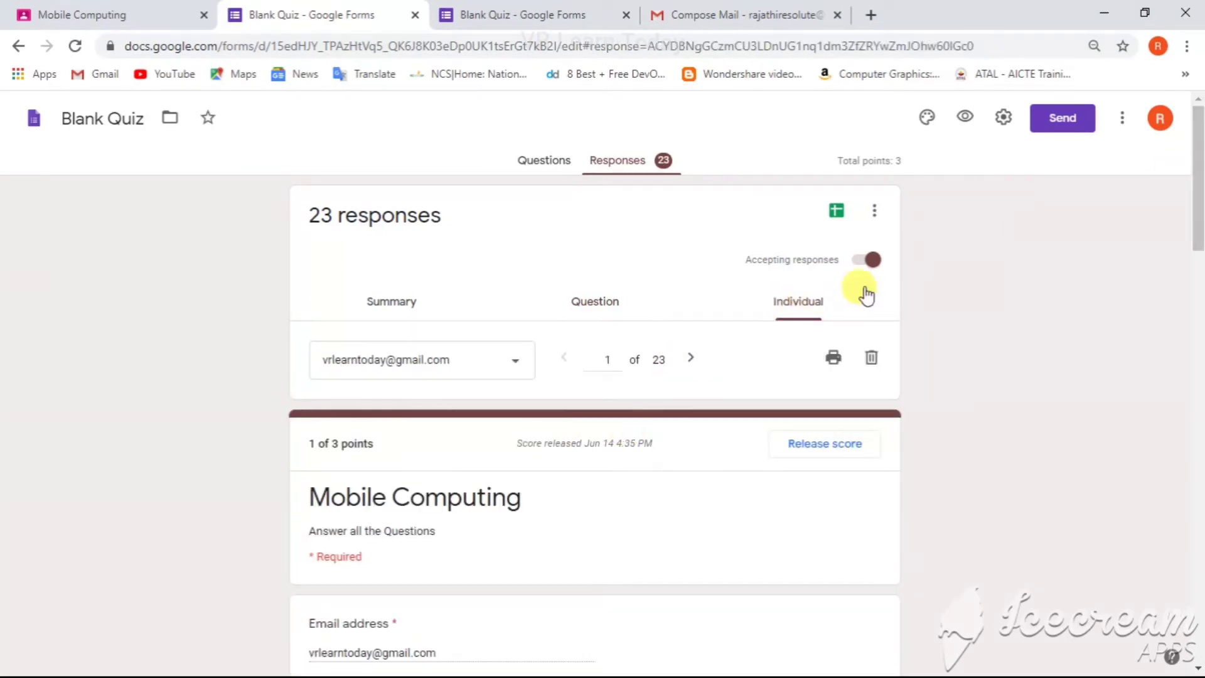
left_click(693, 359)
left_click(693, 358)
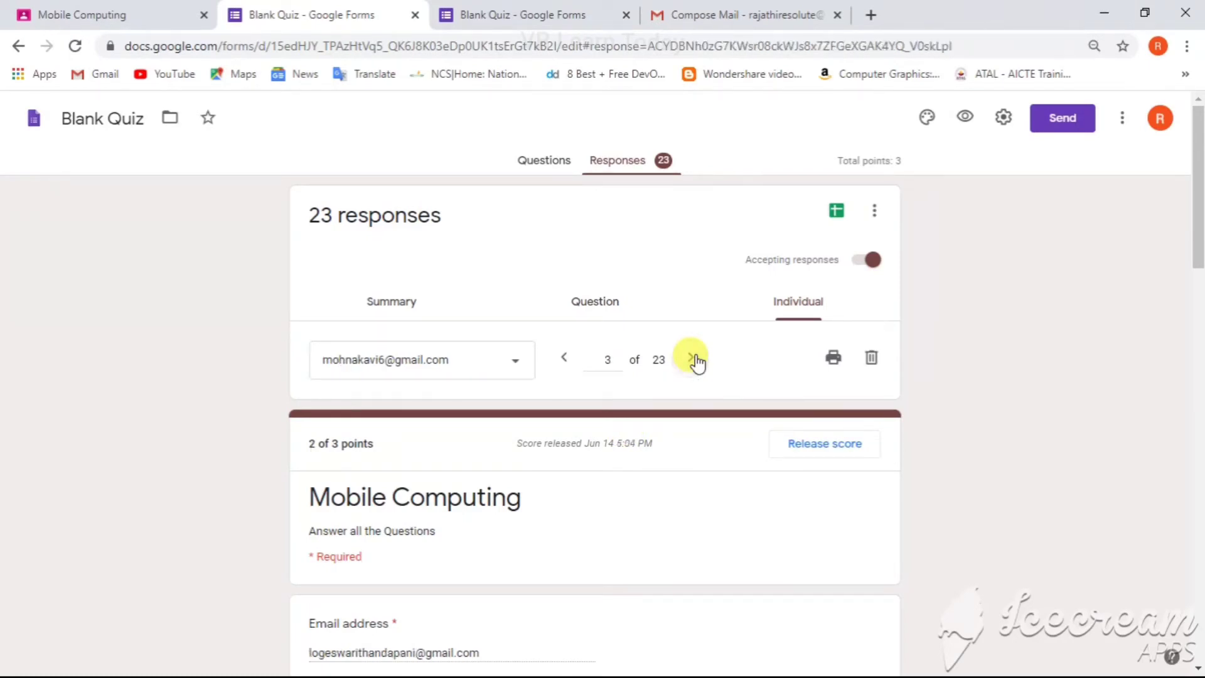
left_click_drag(1198, 196, 1198, 165)
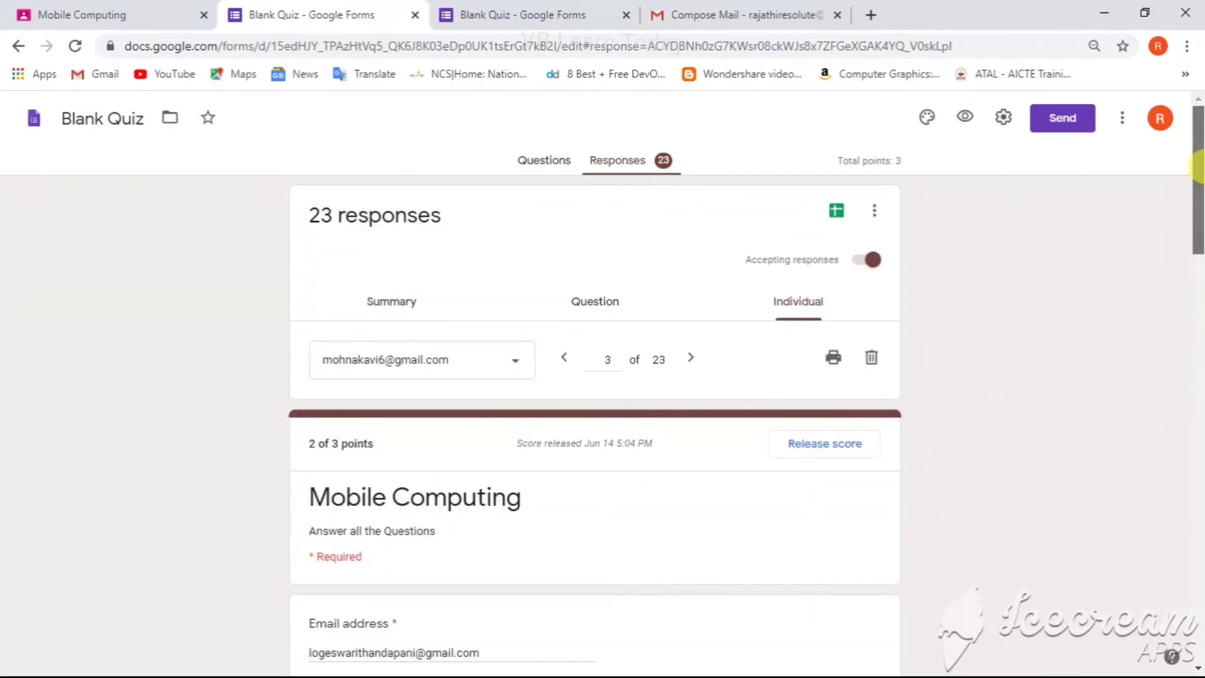
Step: Switch off accepting responses and switch it back on
left_click(874, 262)
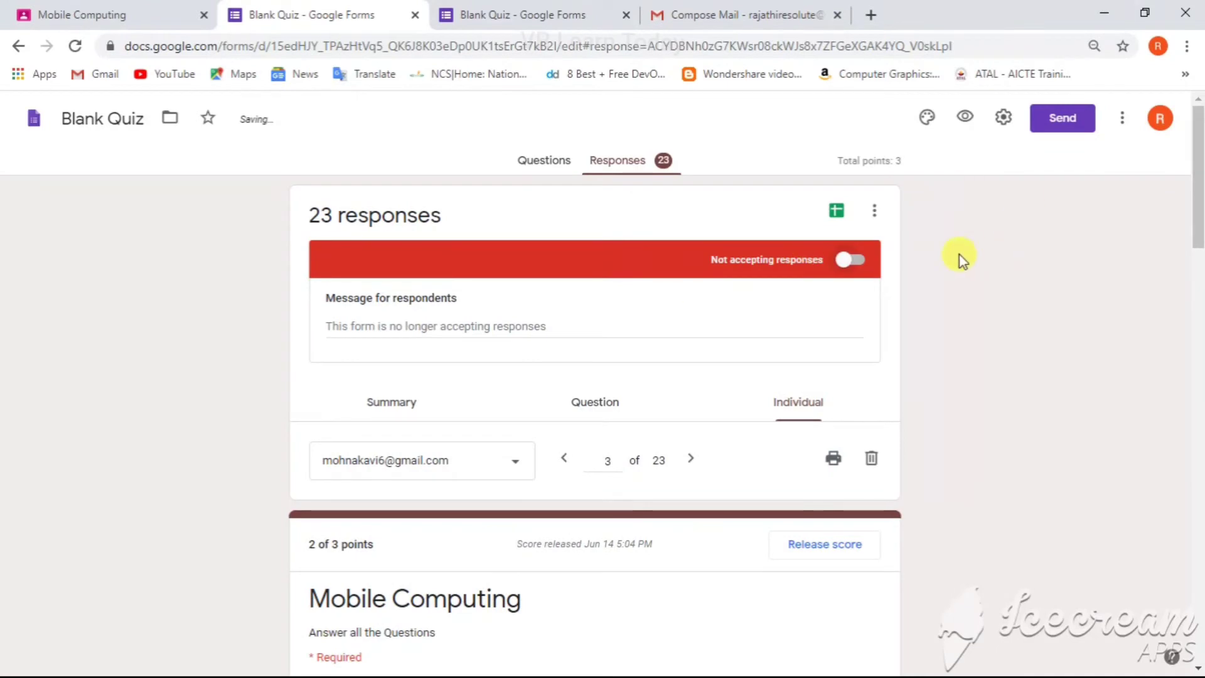
left_click(848, 266)
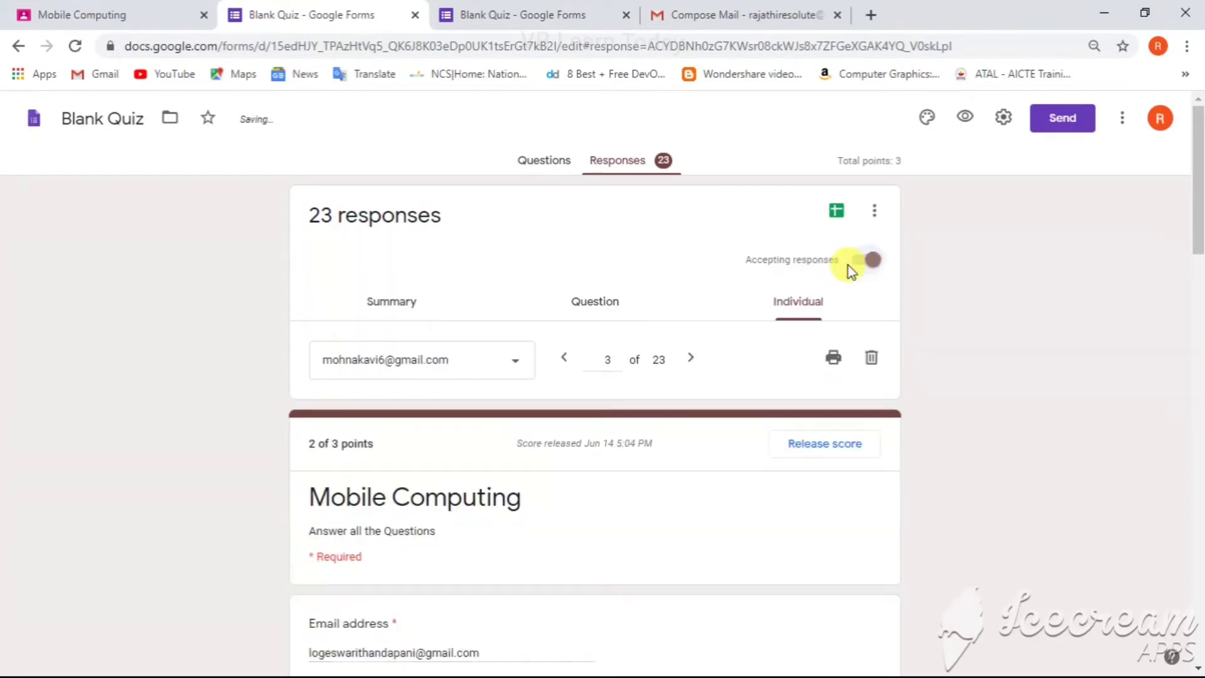
Step: Download the responses as a CSV file and open the Blank Quiz spreadsheet from the downloaded archive
left_click(875, 212)
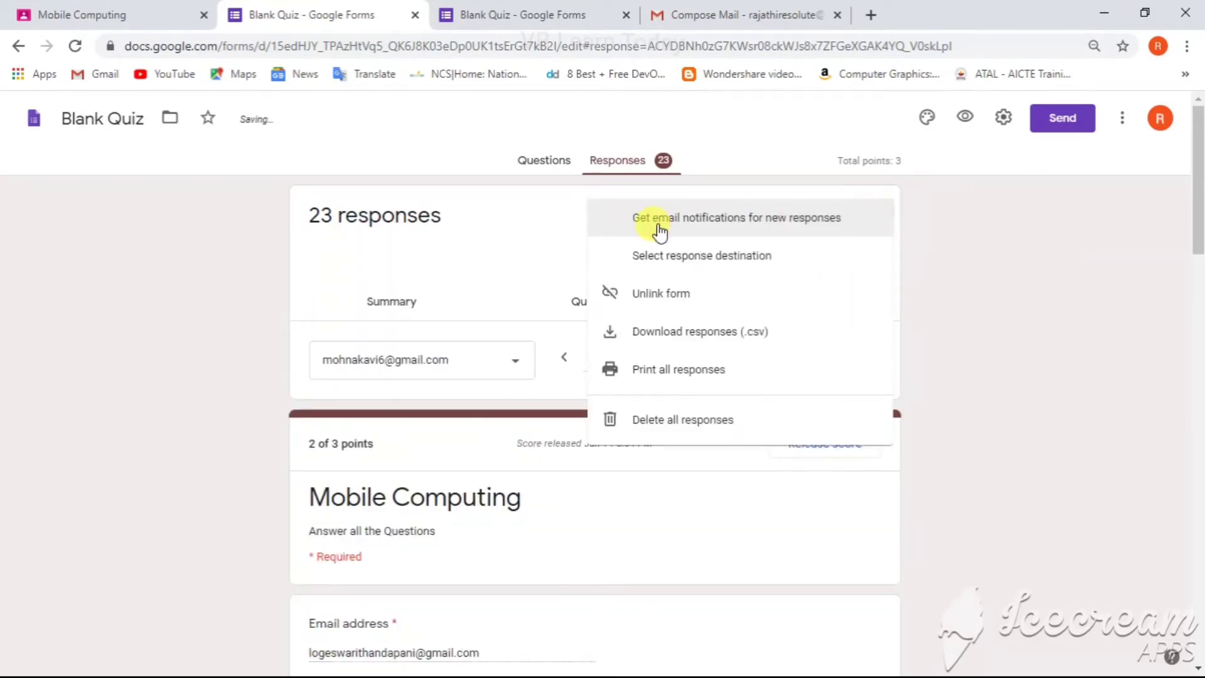
left_click(686, 339)
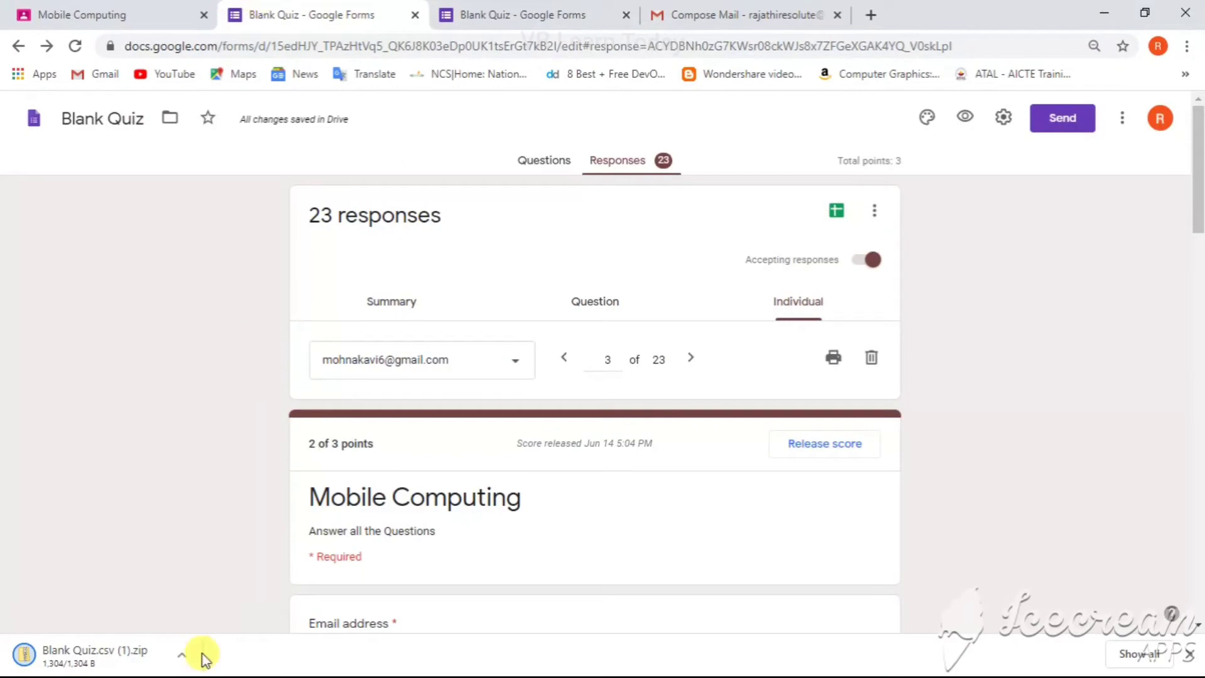
left_click(147, 658)
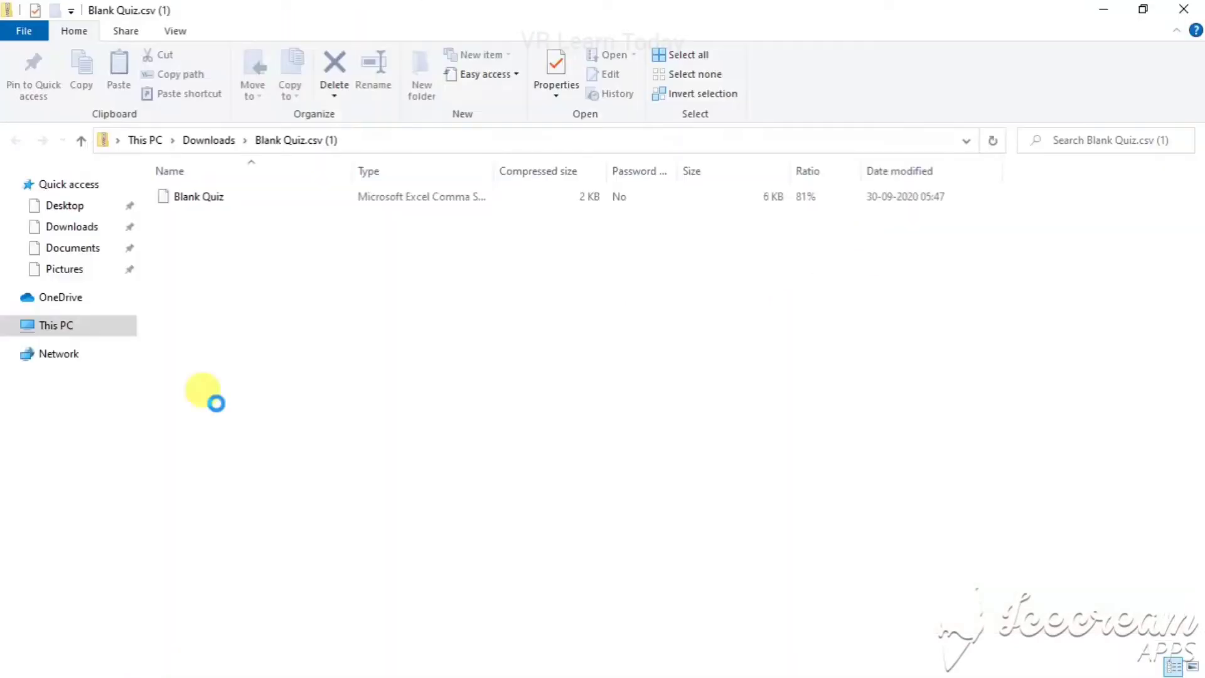
left_click(295, 206)
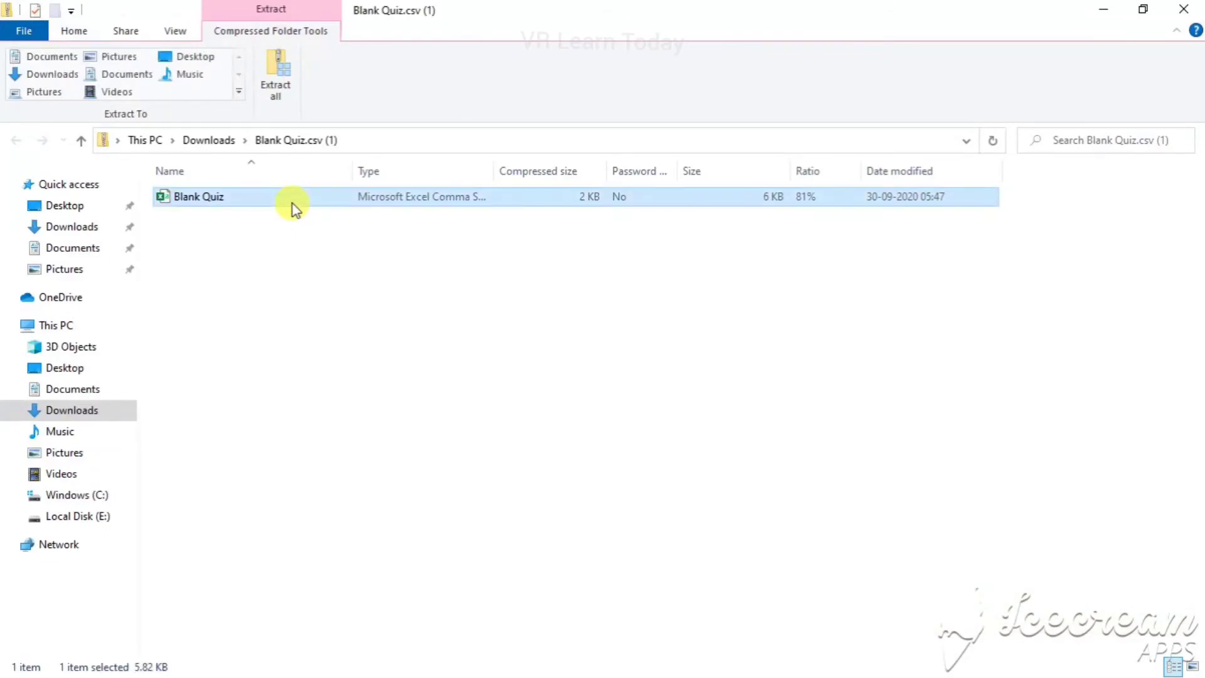
double_click(292, 204)
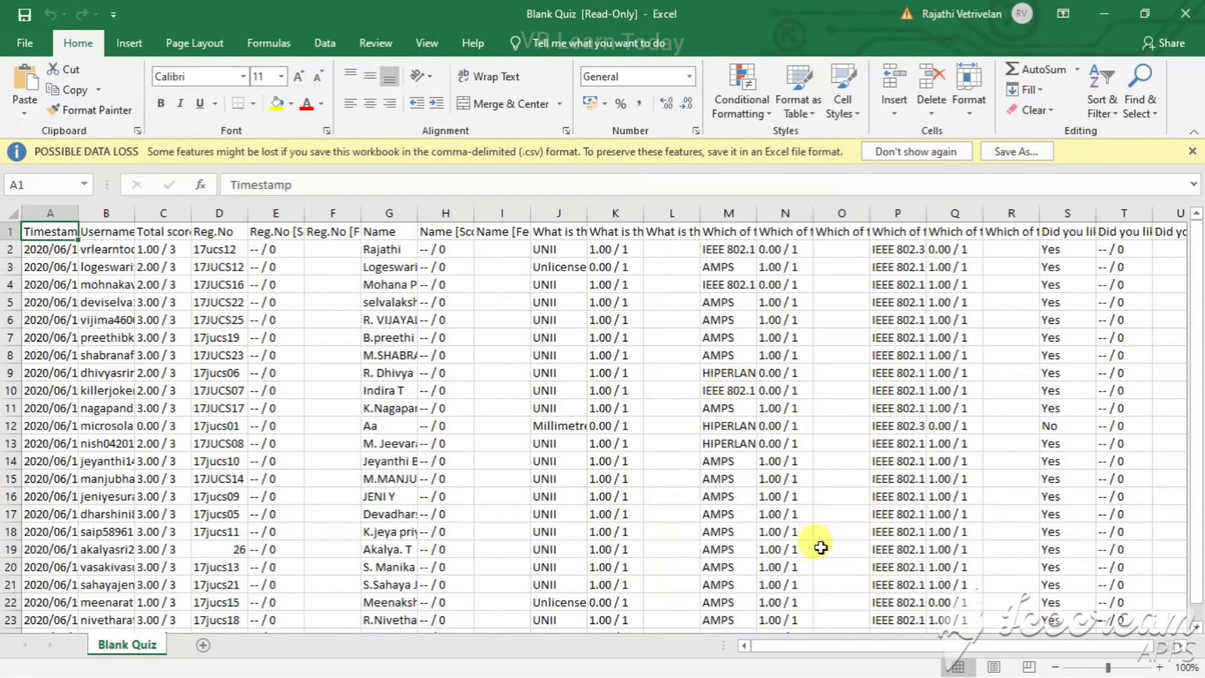
Step: Return to the form in the browser and examine the responses options menu
left_click(1101, 9)
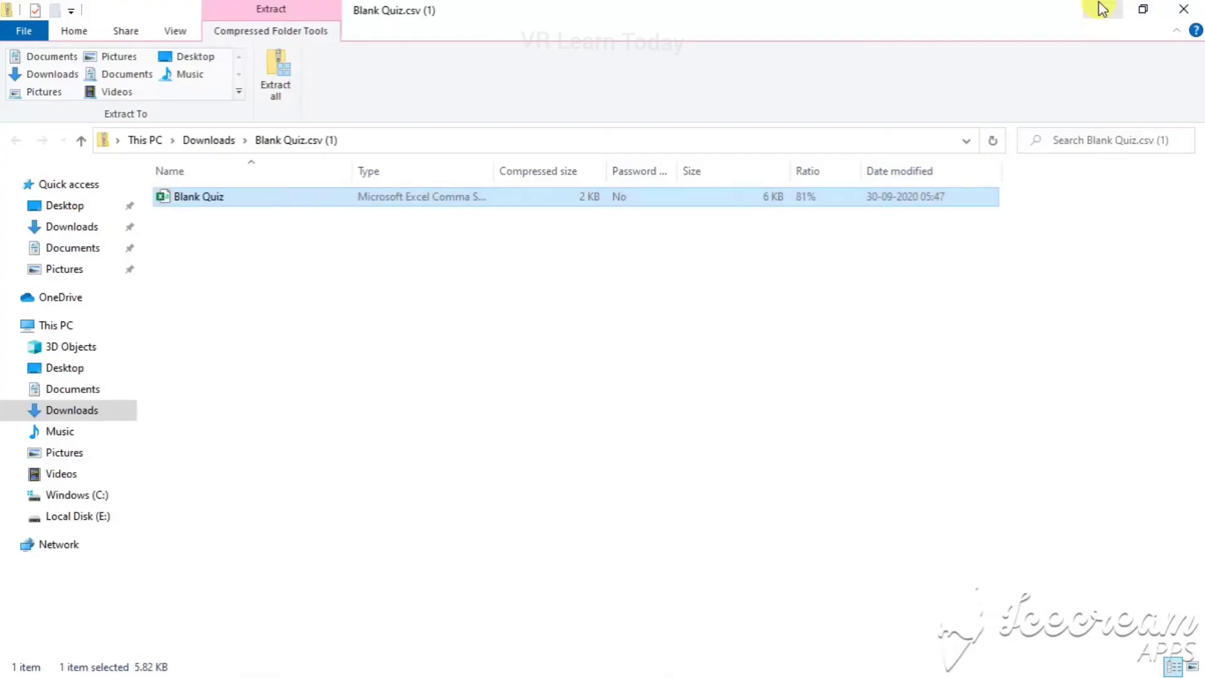
key("alt+Tab")
key("alt+Tab")
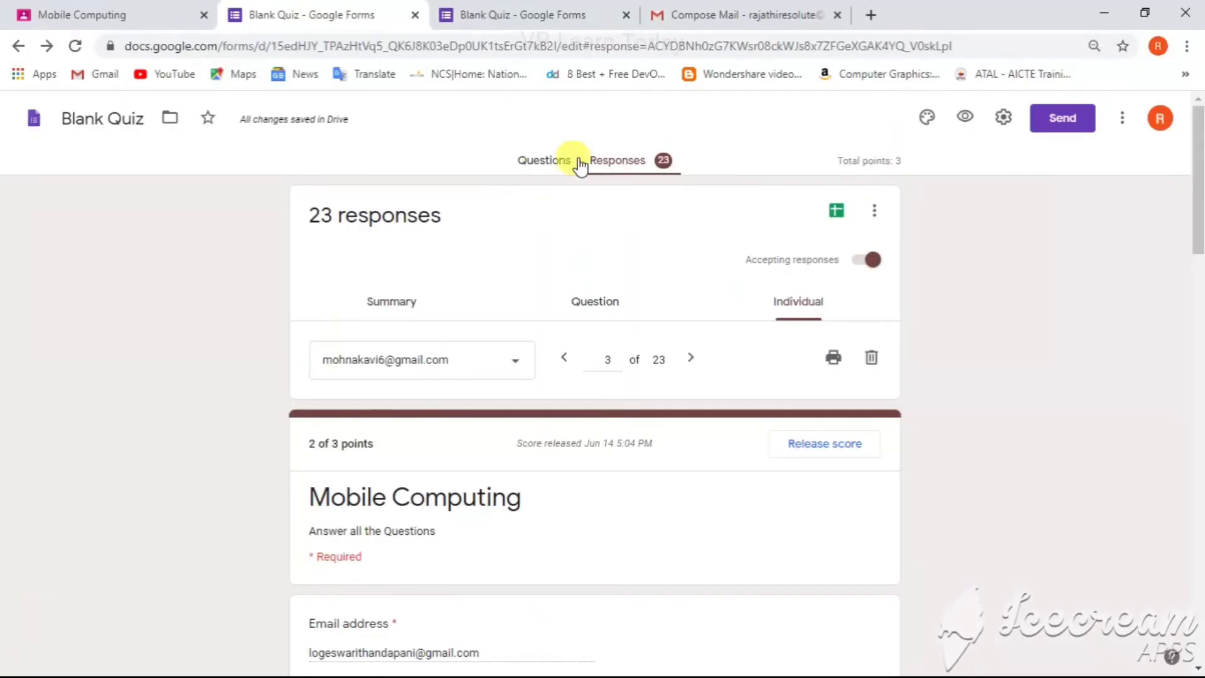
left_click(874, 211)
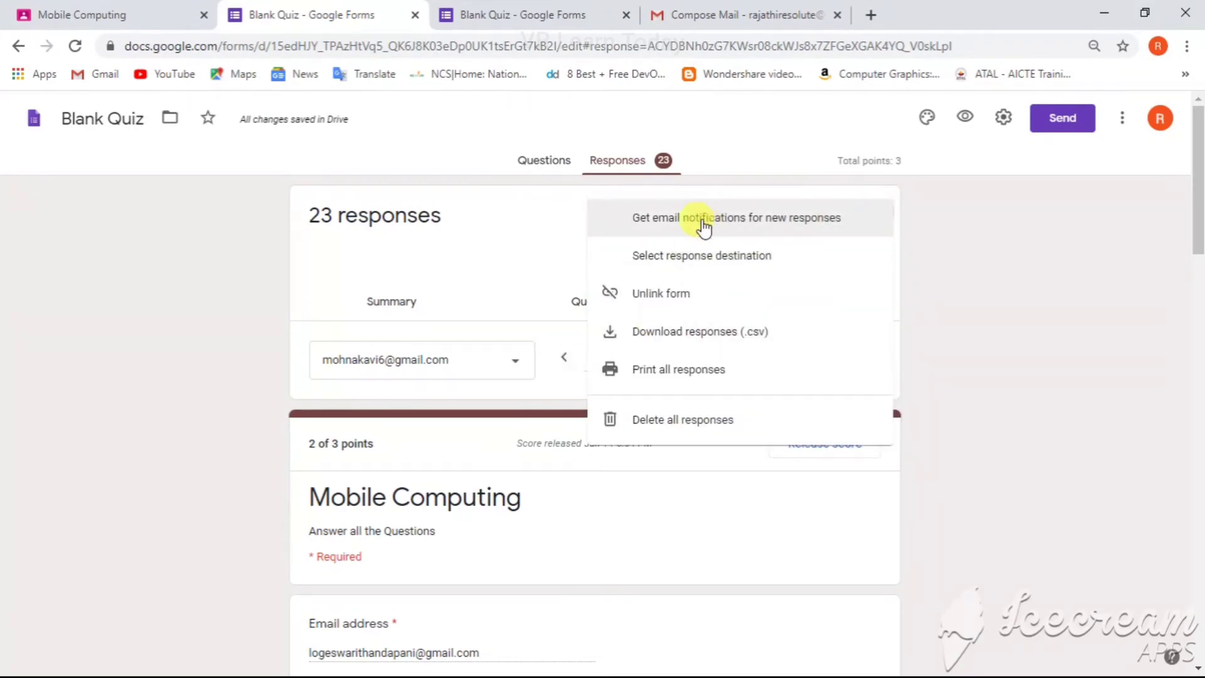
left_click(965, 316)
left_click(878, 210)
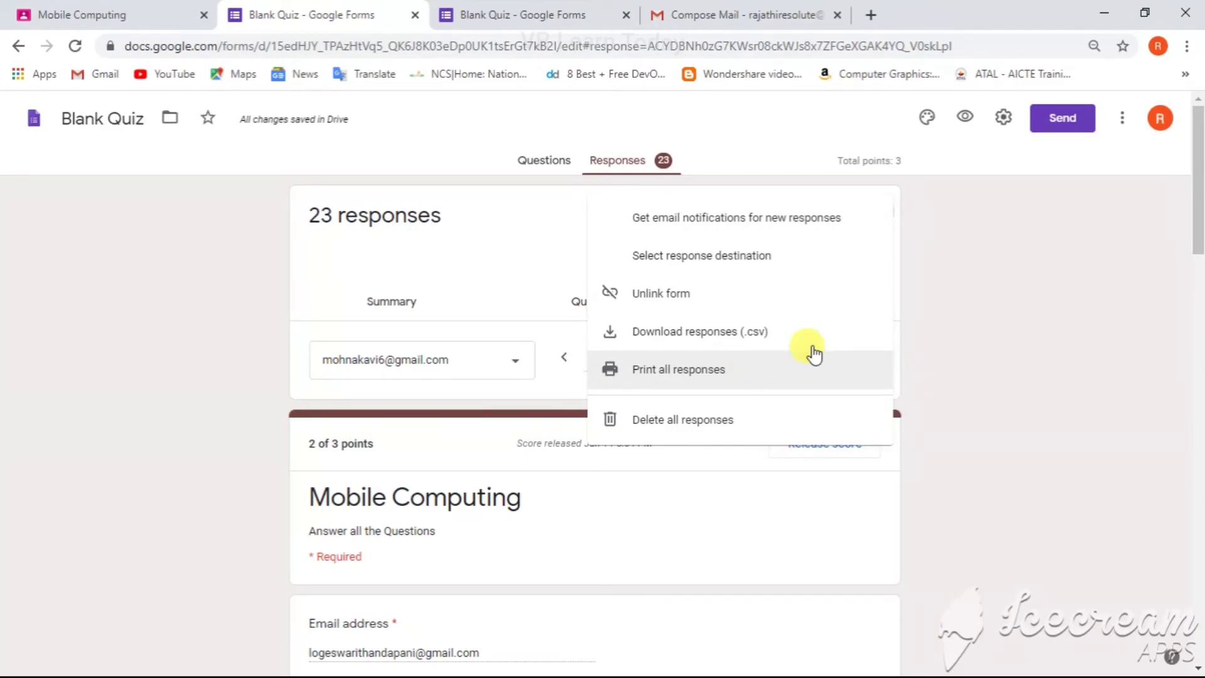
left_click(984, 334)
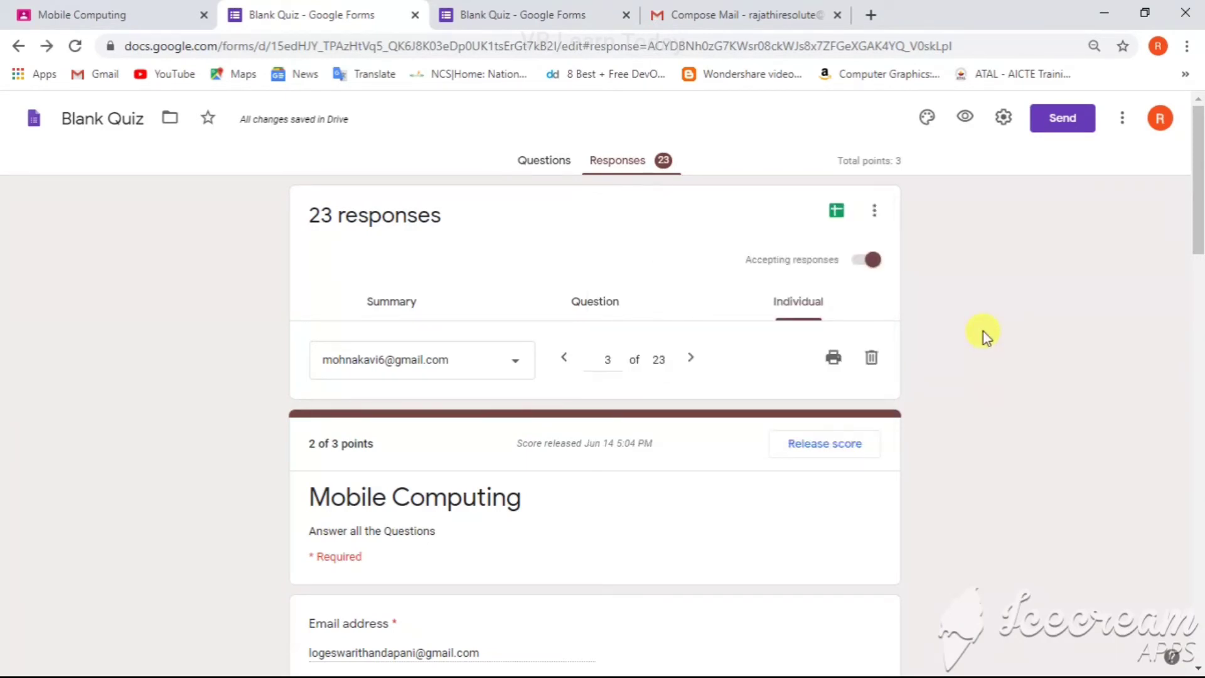
Step: Remove the header image and set the form's theme colour to orange with the darkest orange background
left_click(920, 126)
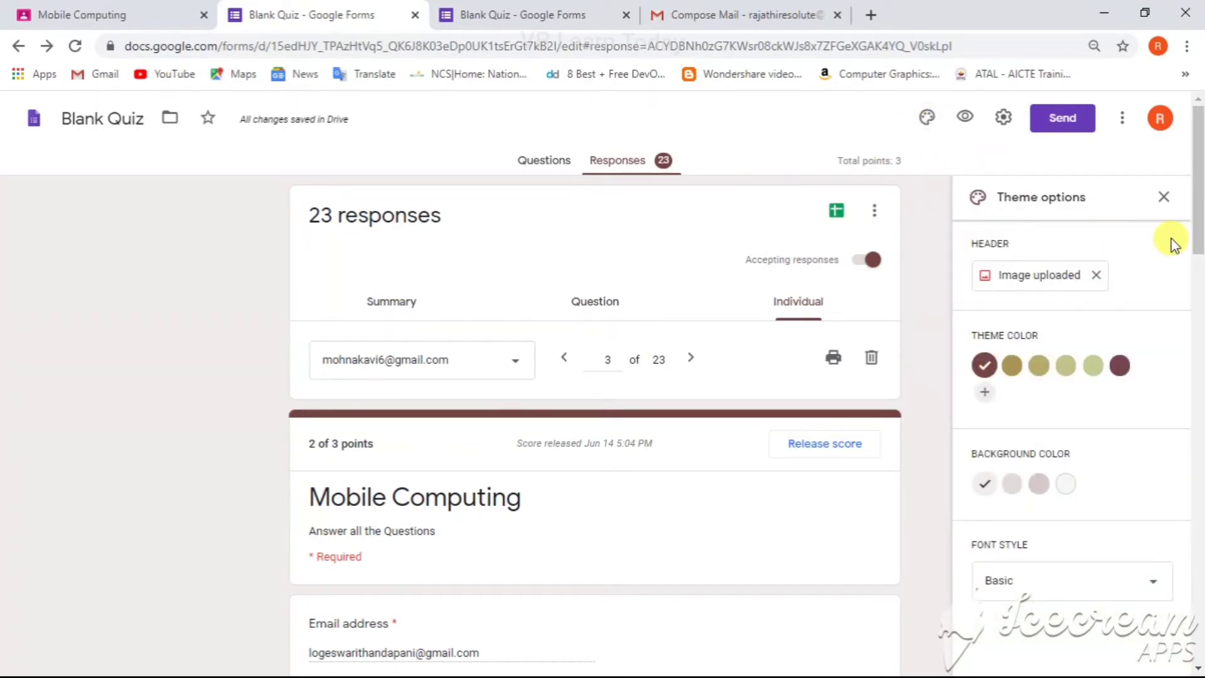
left_click(1094, 276)
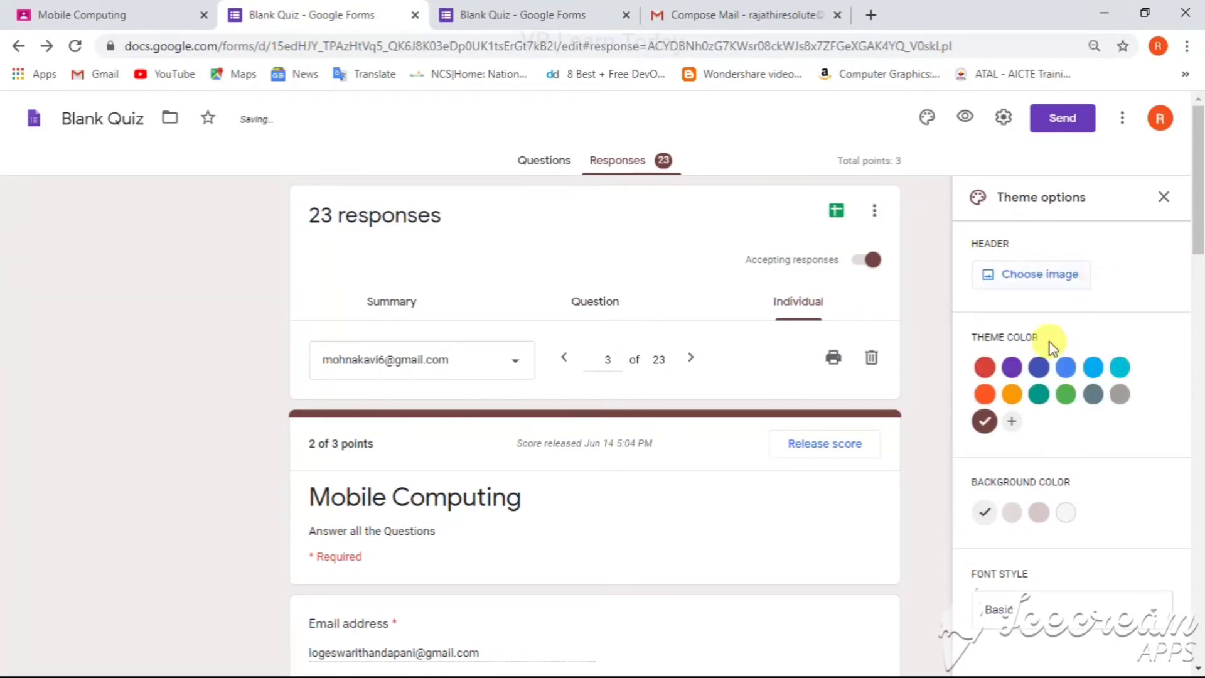
left_click(1009, 370)
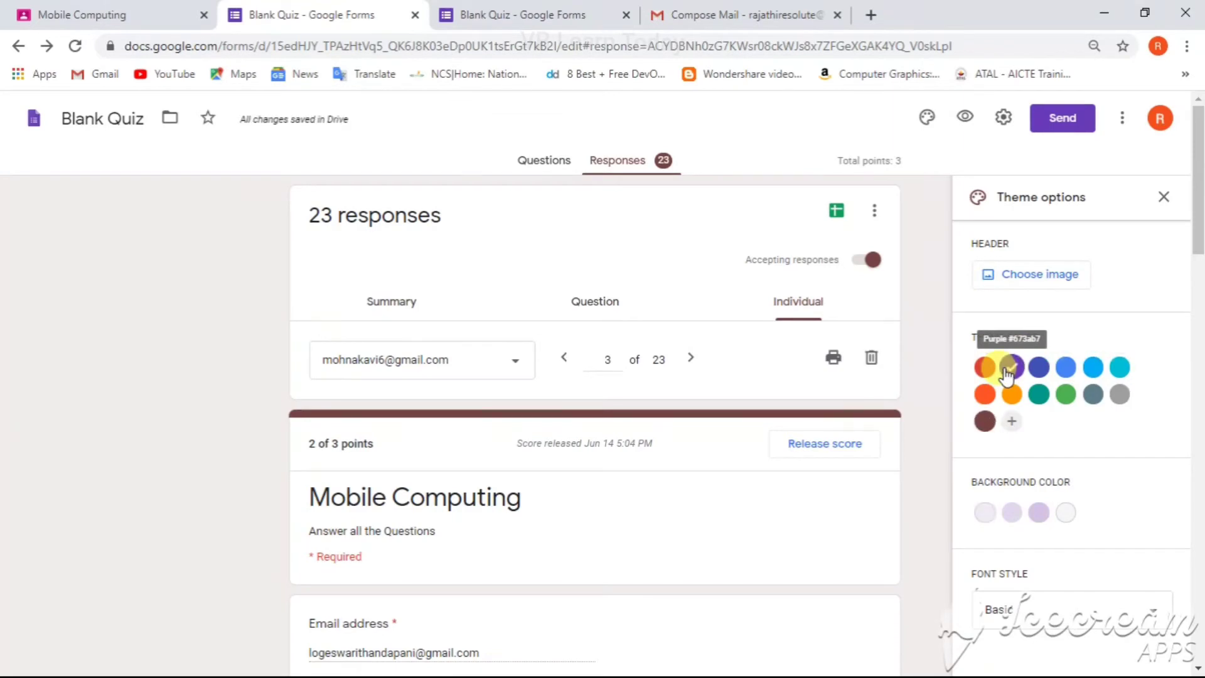
left_click(1048, 373)
left_click(1066, 368)
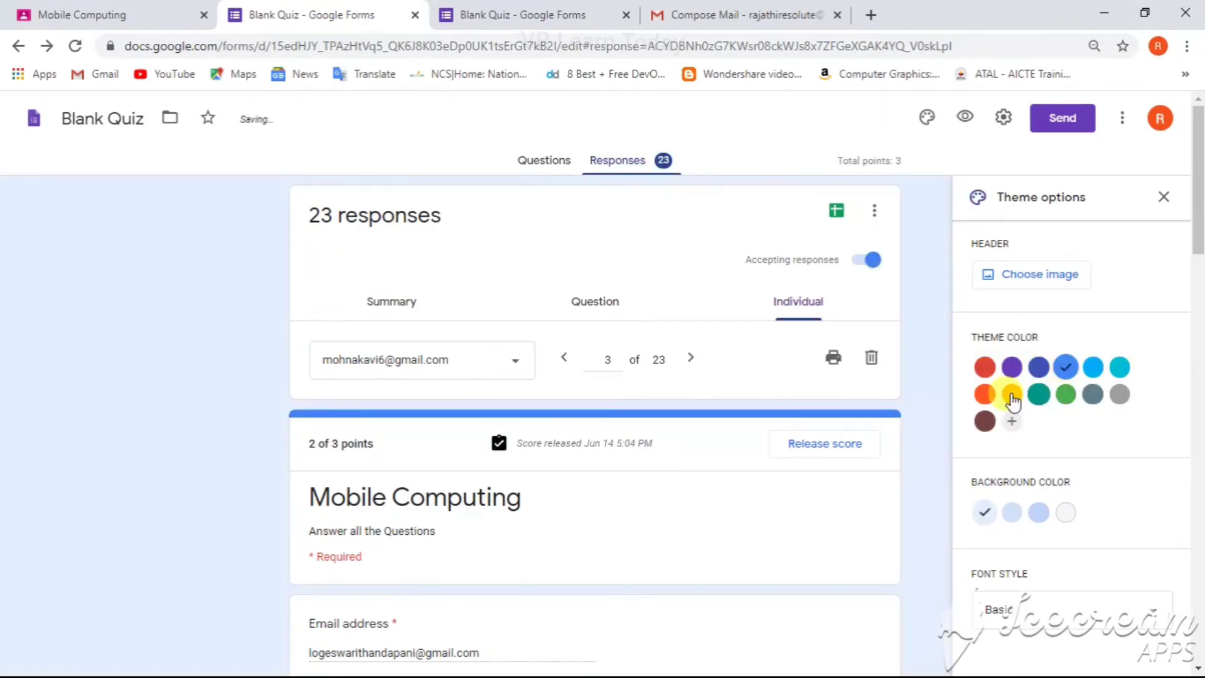
left_click(1012, 395)
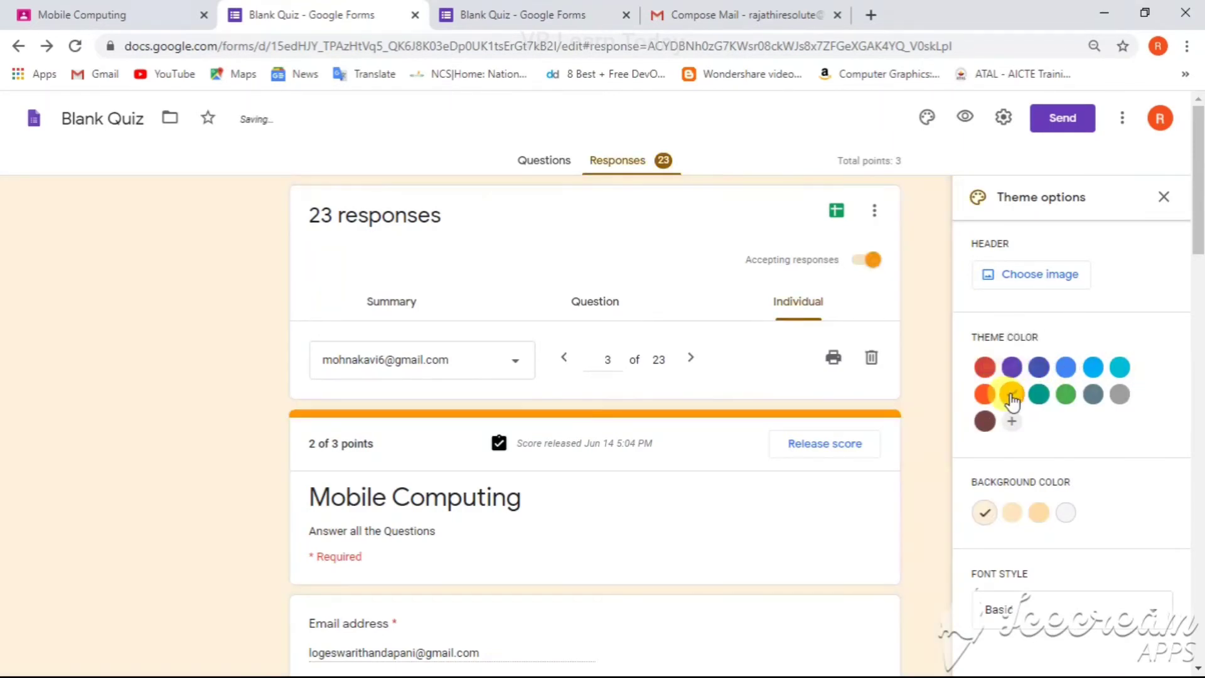
left_click(1011, 515)
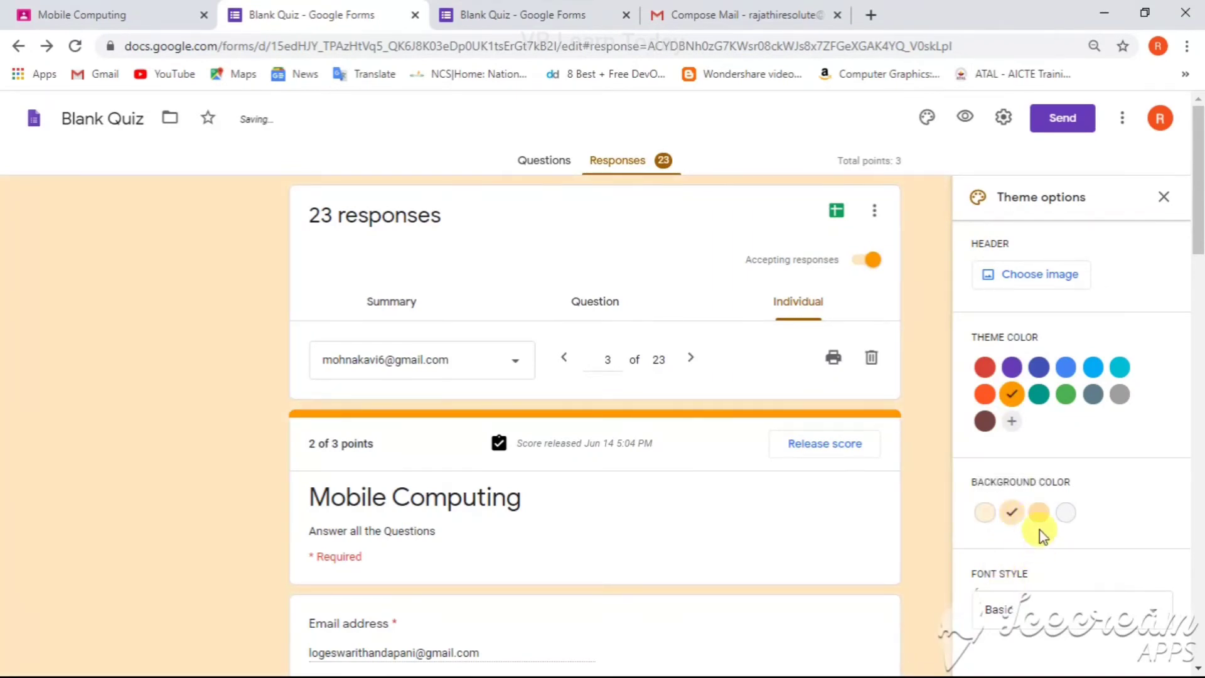
left_click(1039, 513)
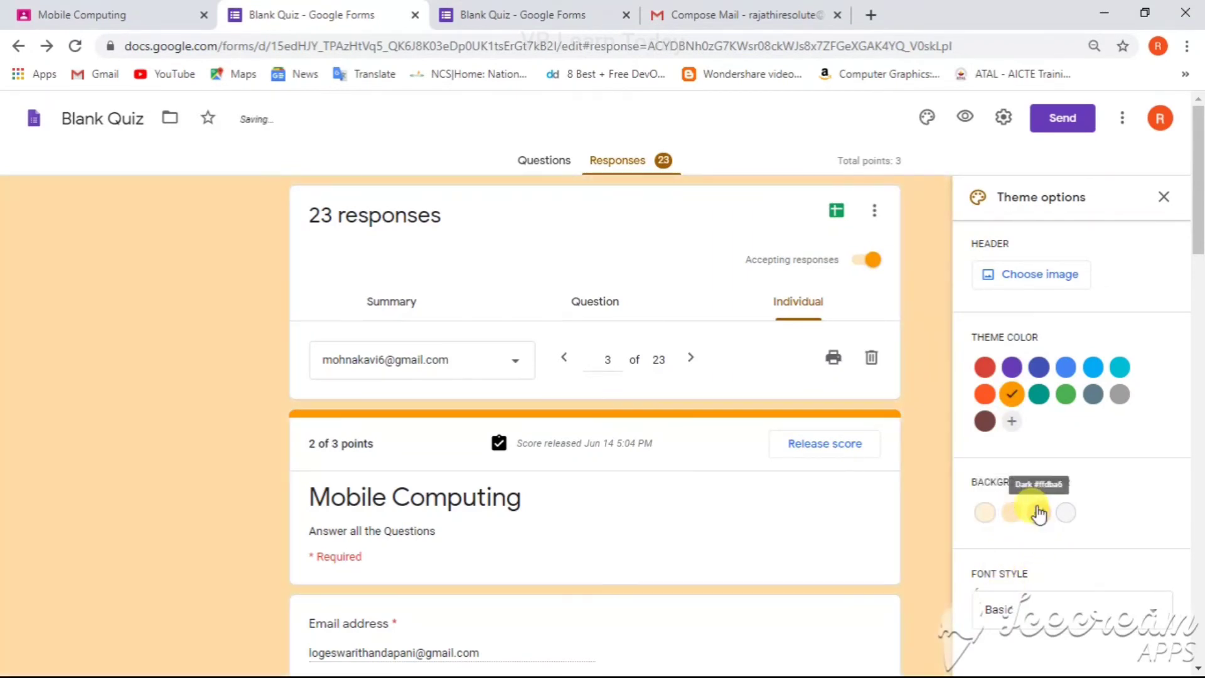
Step: Set the form's font style to Formal
left_click(1012, 612)
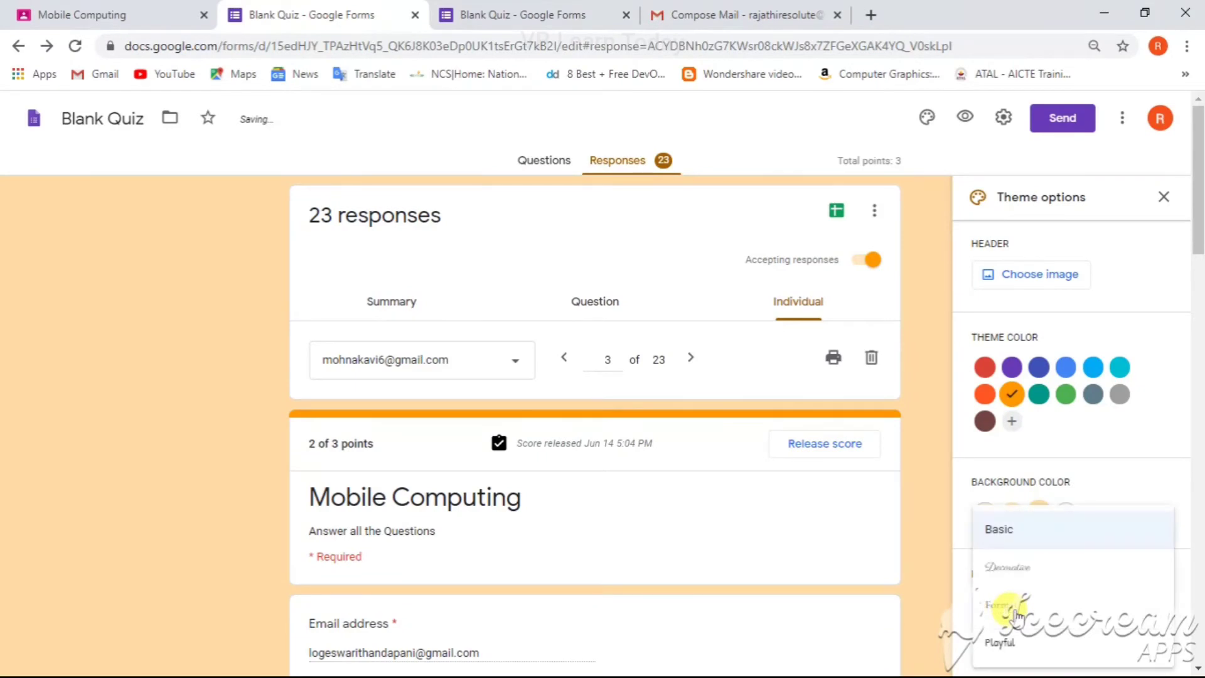
left_click(1015, 568)
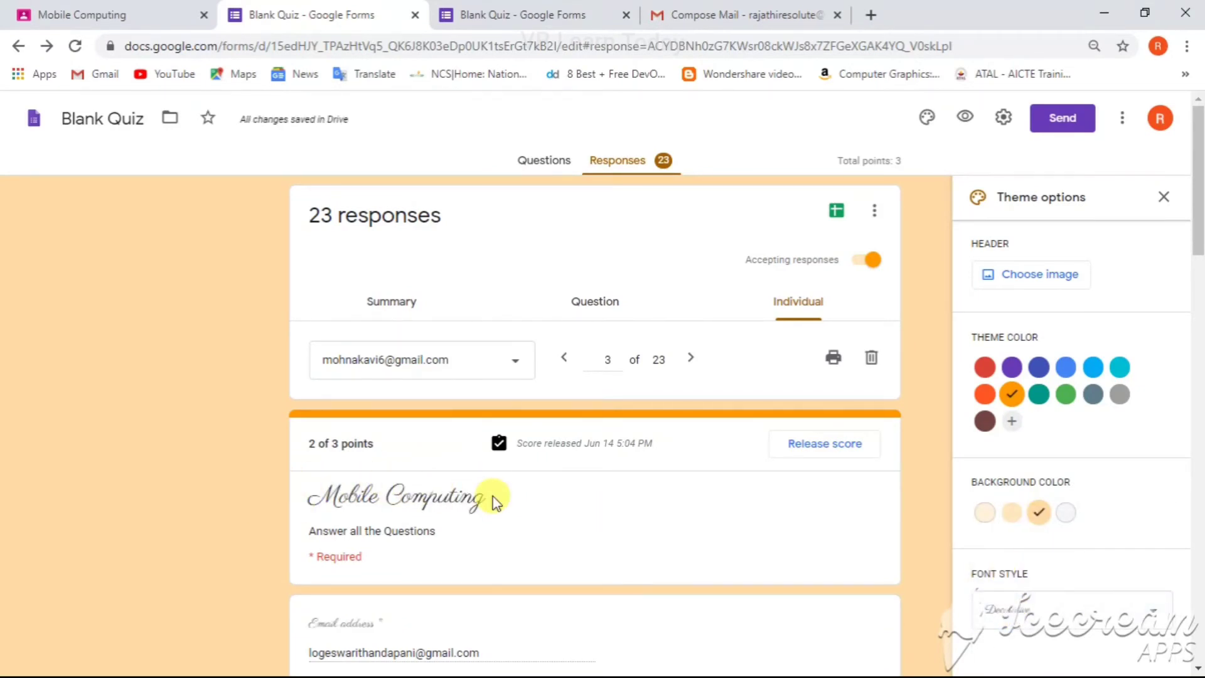
left_click(1034, 613)
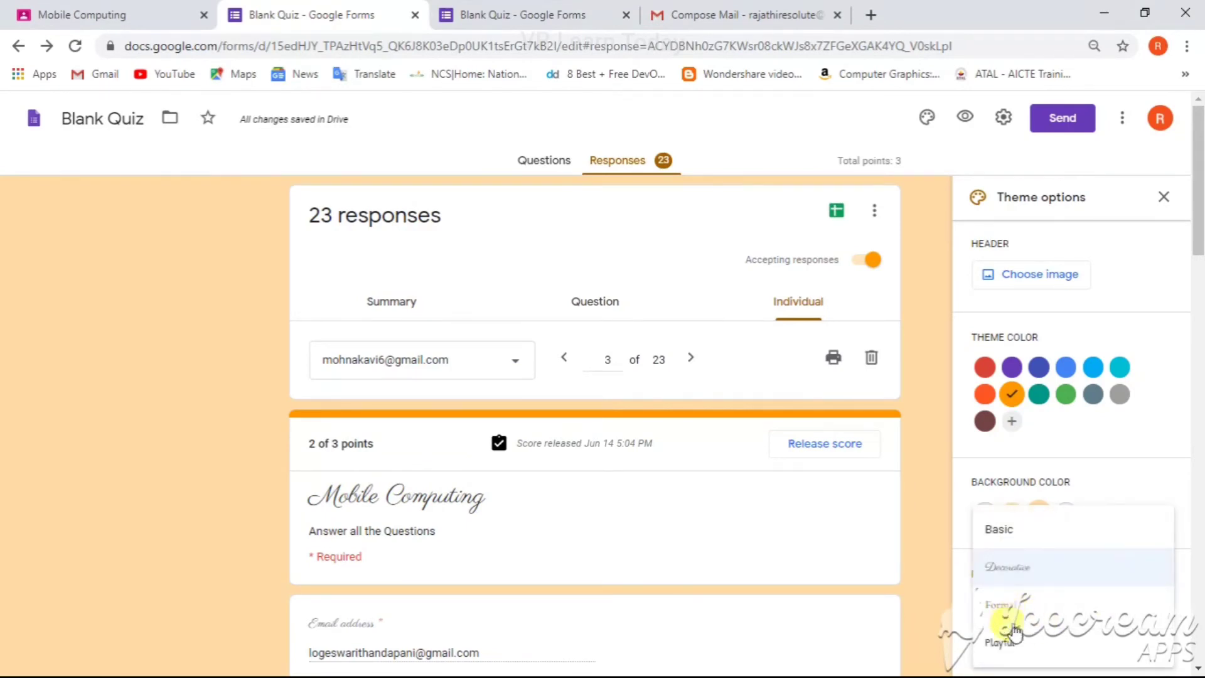
left_click(1012, 610)
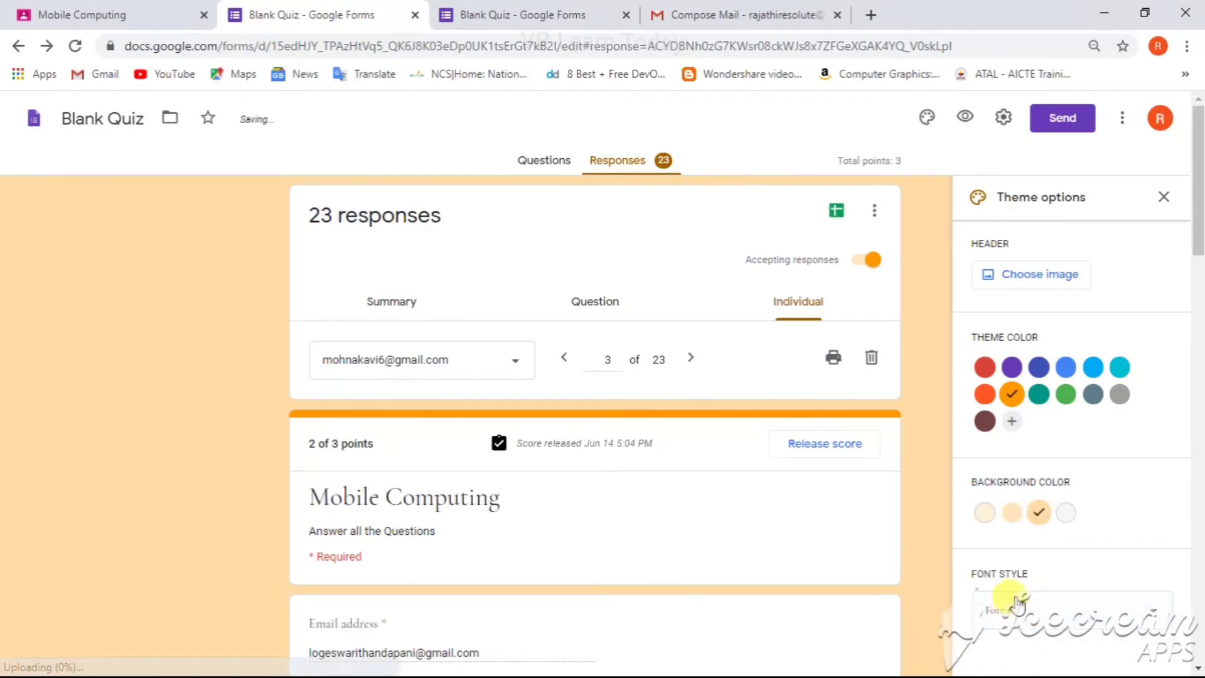
Step: Set the form's font style to Playful and insert the guitar theme image as the header
left_click(1011, 612)
left_click(1004, 643)
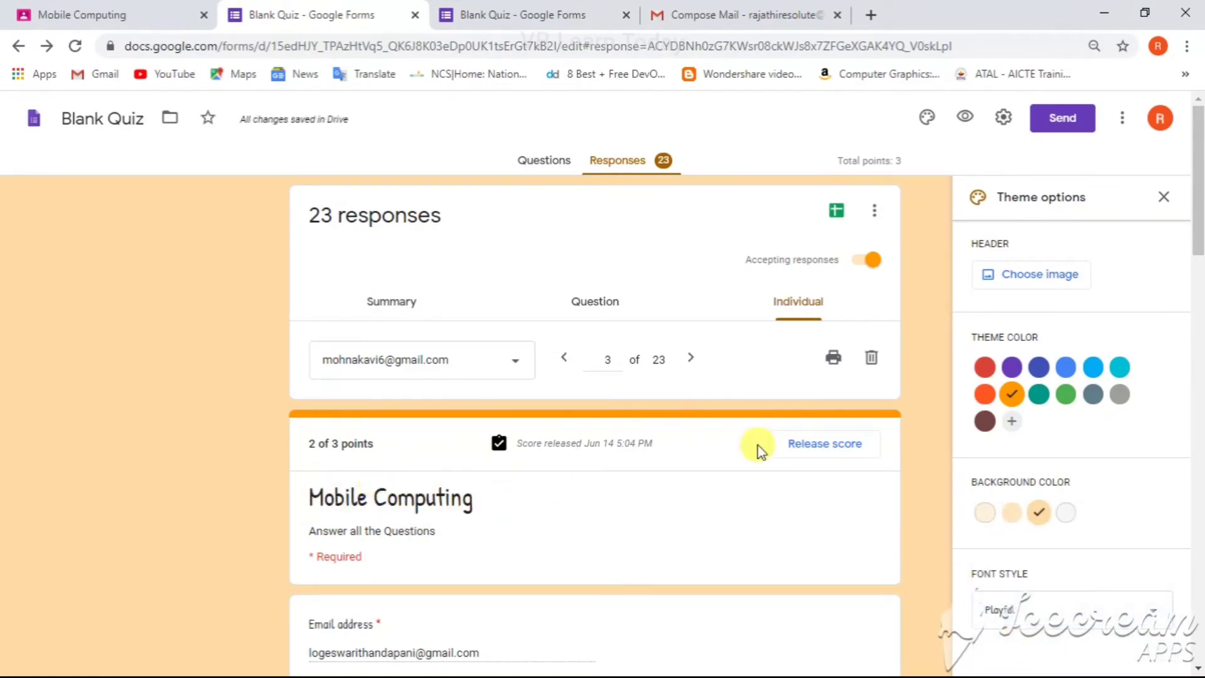
left_click(1036, 275)
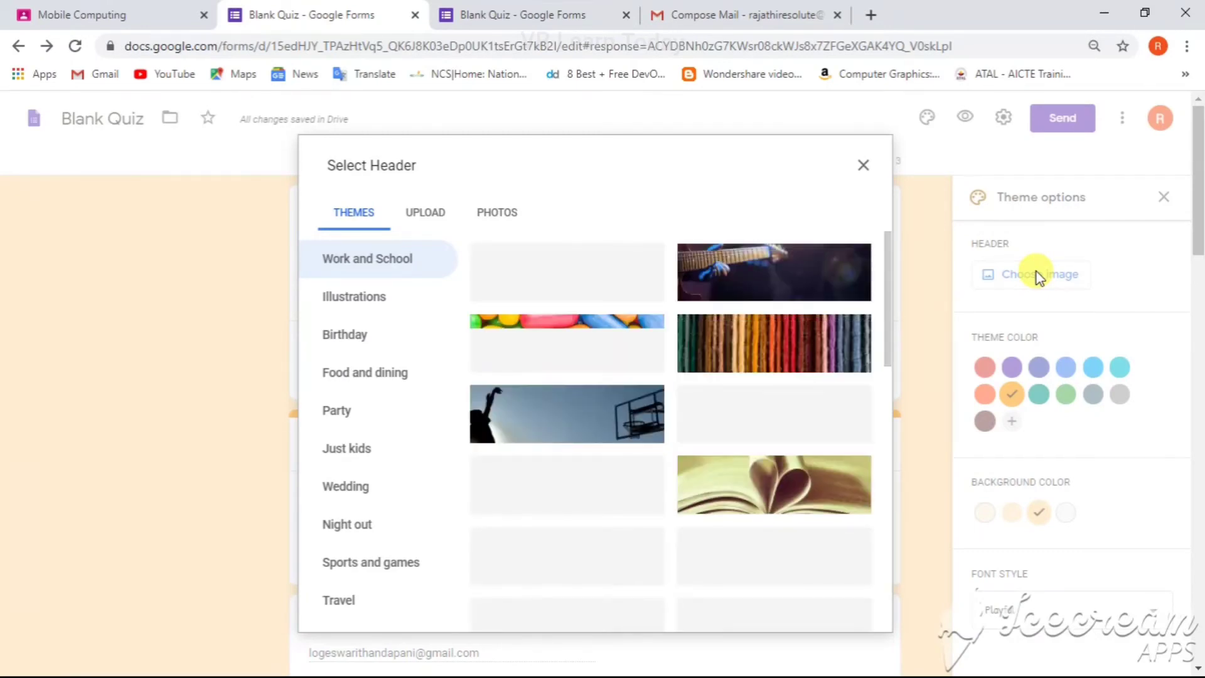
left_click(747, 277)
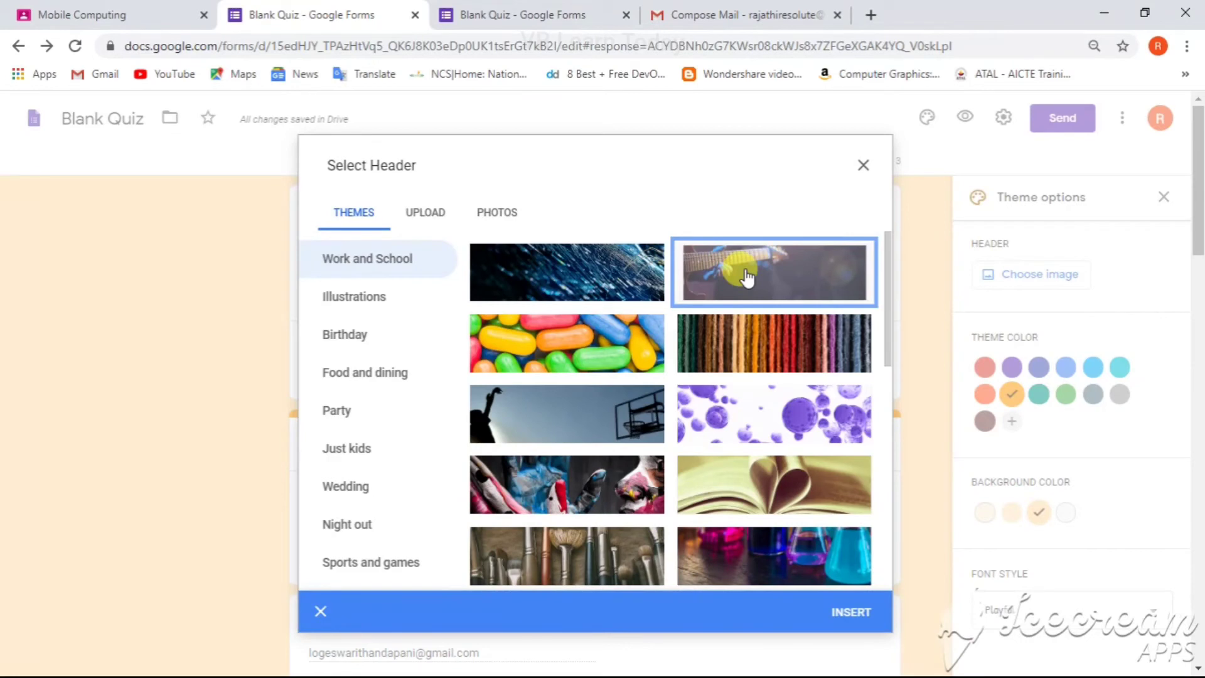
left_click(858, 614)
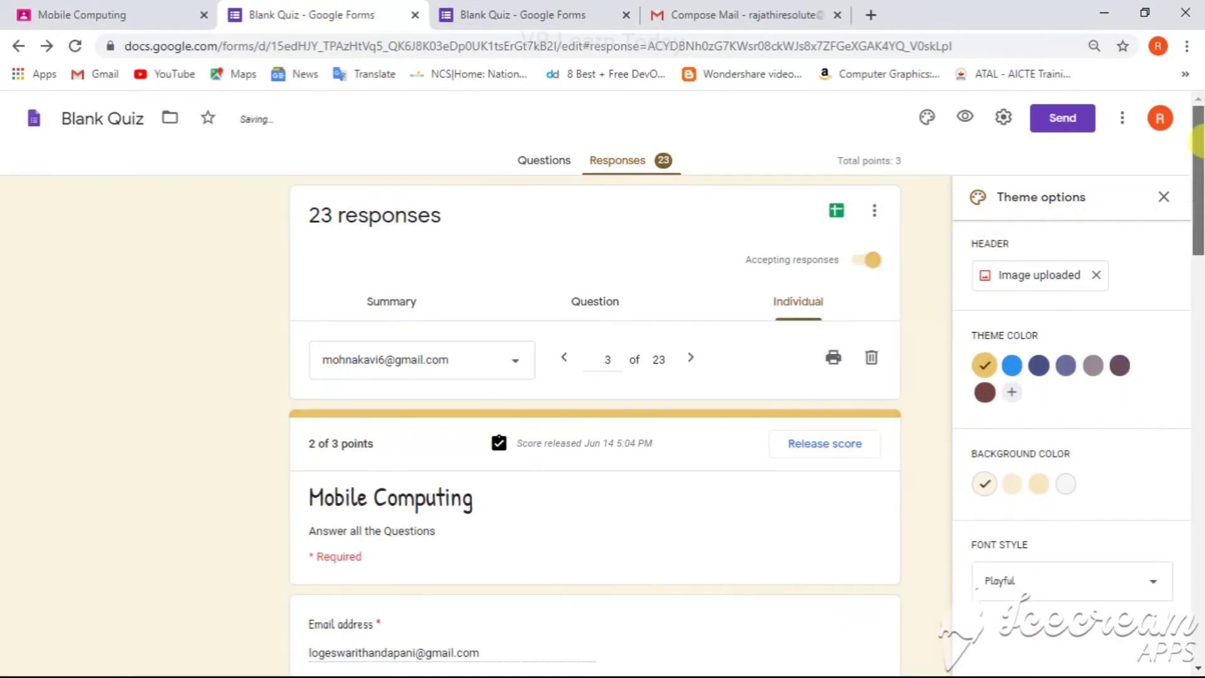
Step: Preview the form in a new tab, close the Compose Mail tab and return to the form editor
left_click(965, 118)
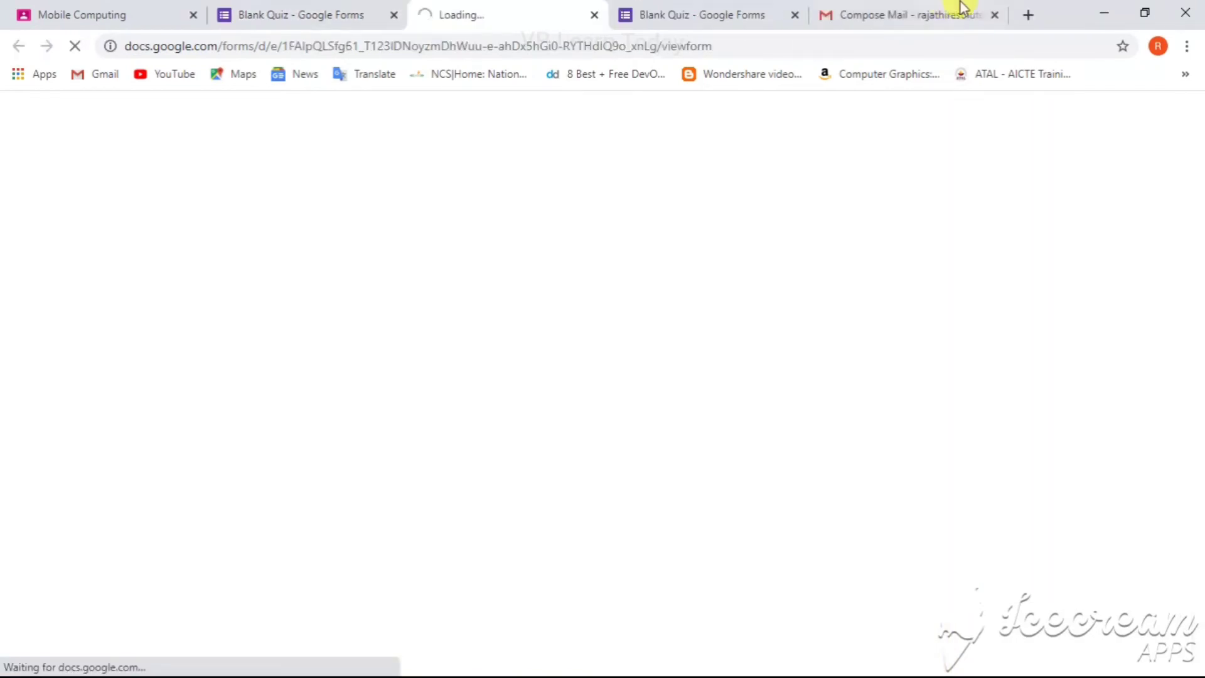
left_click(996, 15)
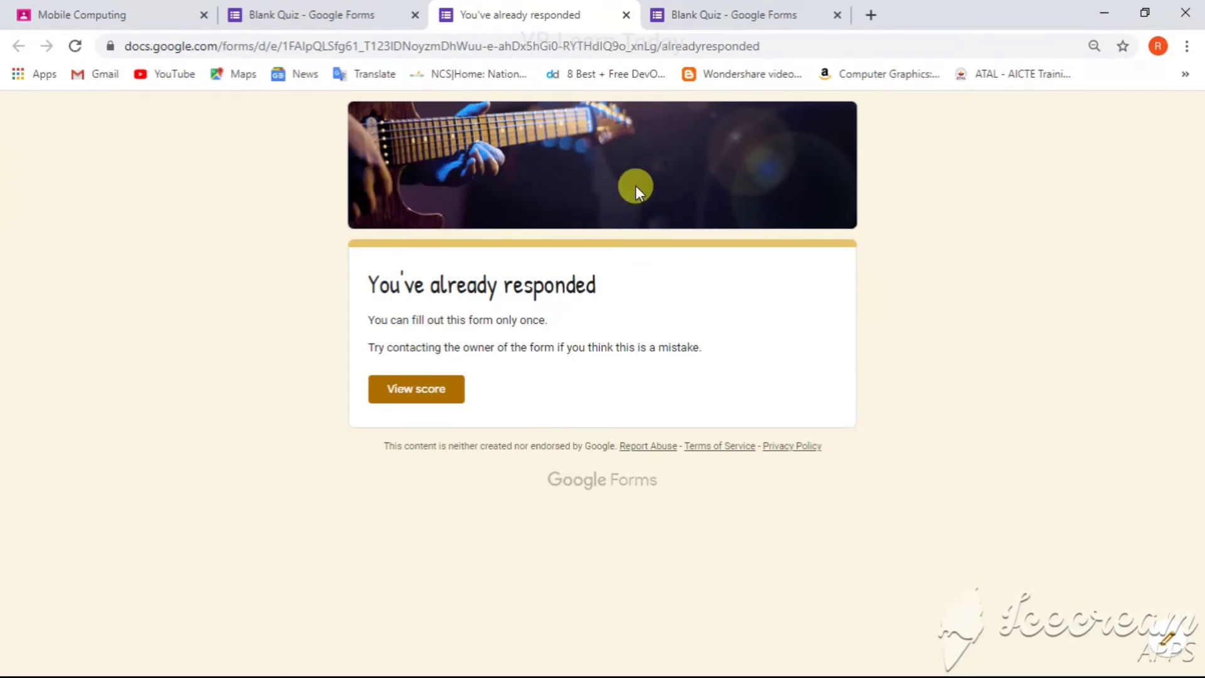
left_click(321, 16)
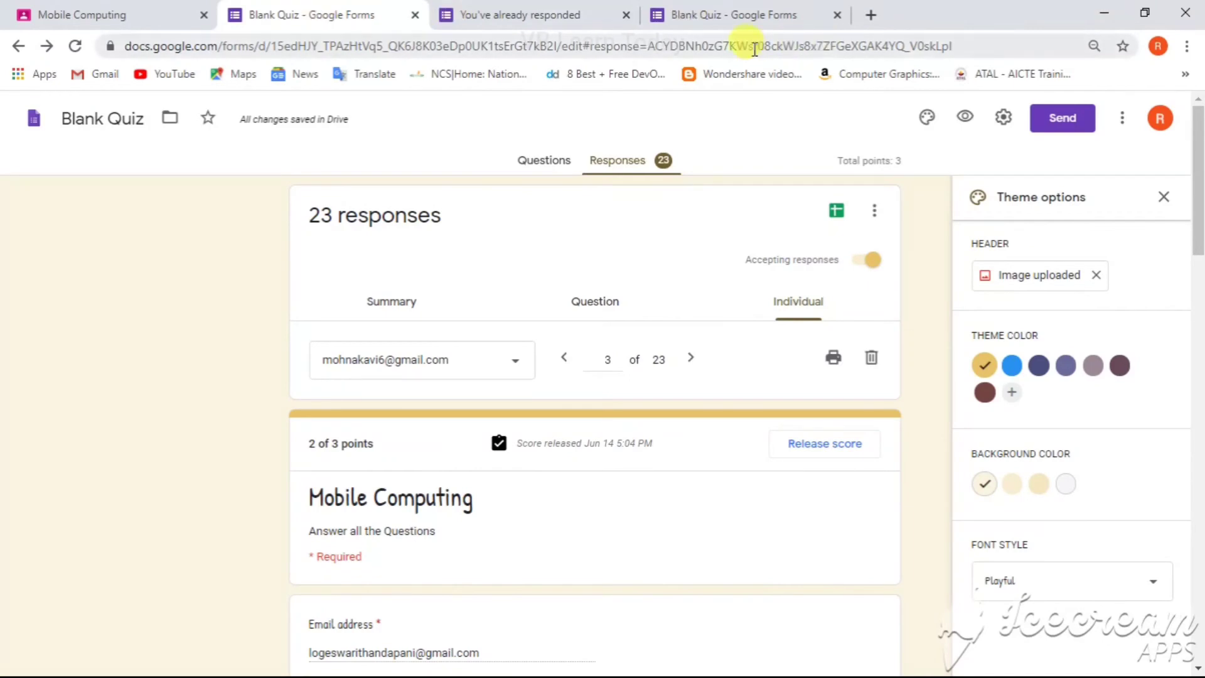
Step: Copy the form's shortened link from the Send form dialog and close it
left_click(1074, 123)
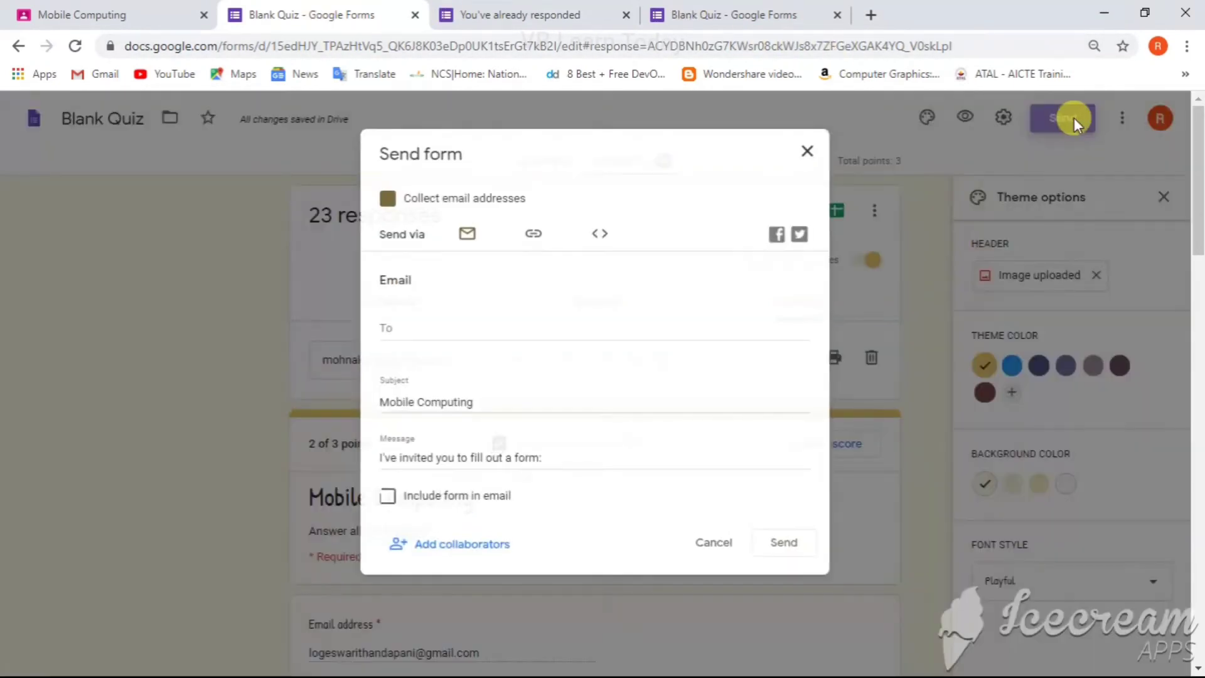
left_click(441, 323)
left_click(532, 237)
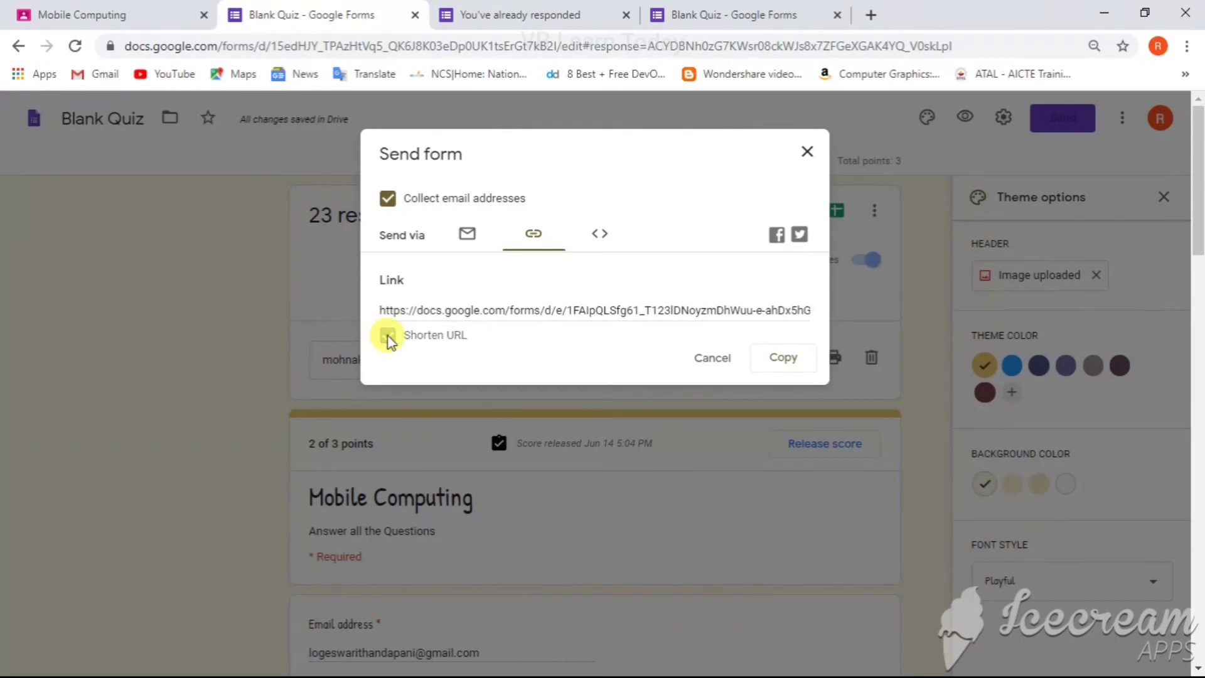
left_click(388, 337)
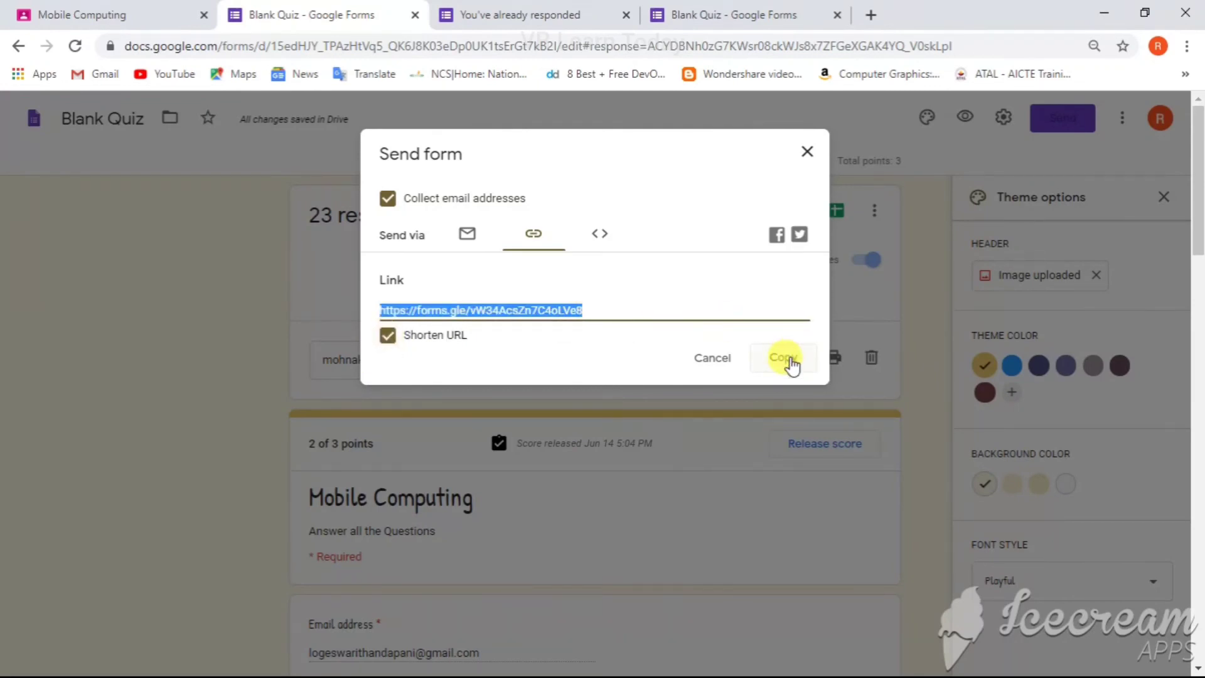
left_click(784, 357)
left_click(807, 153)
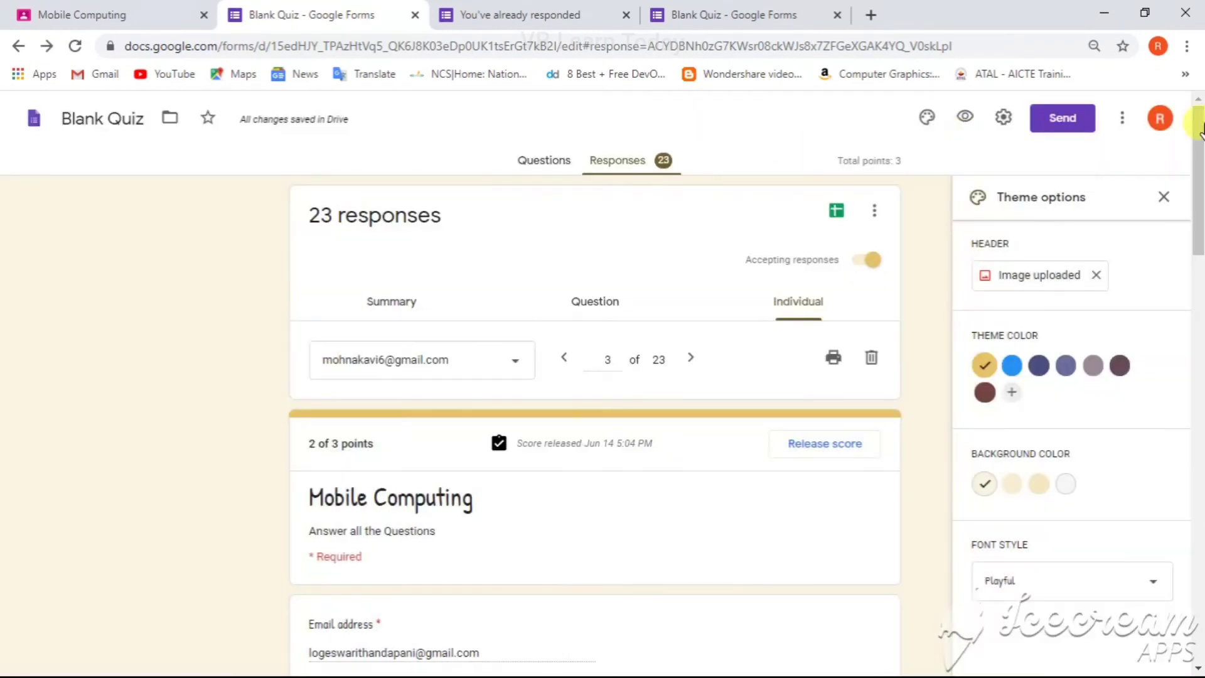
left_click(1121, 121)
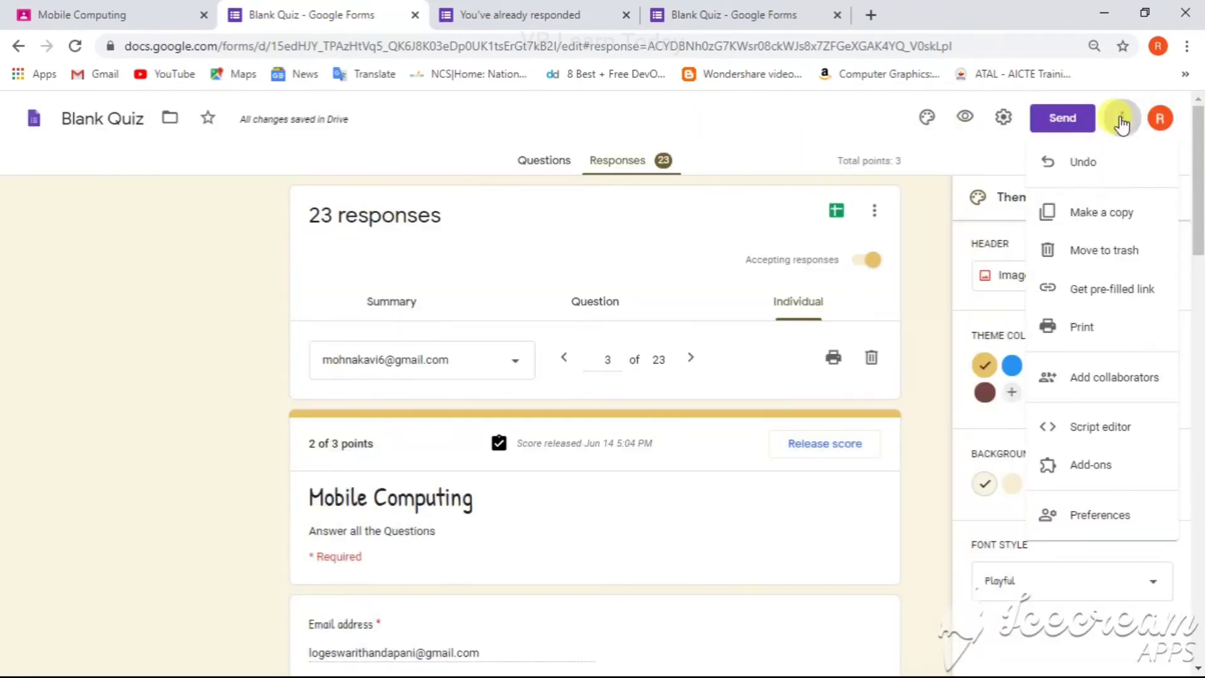
left_click(784, 118)
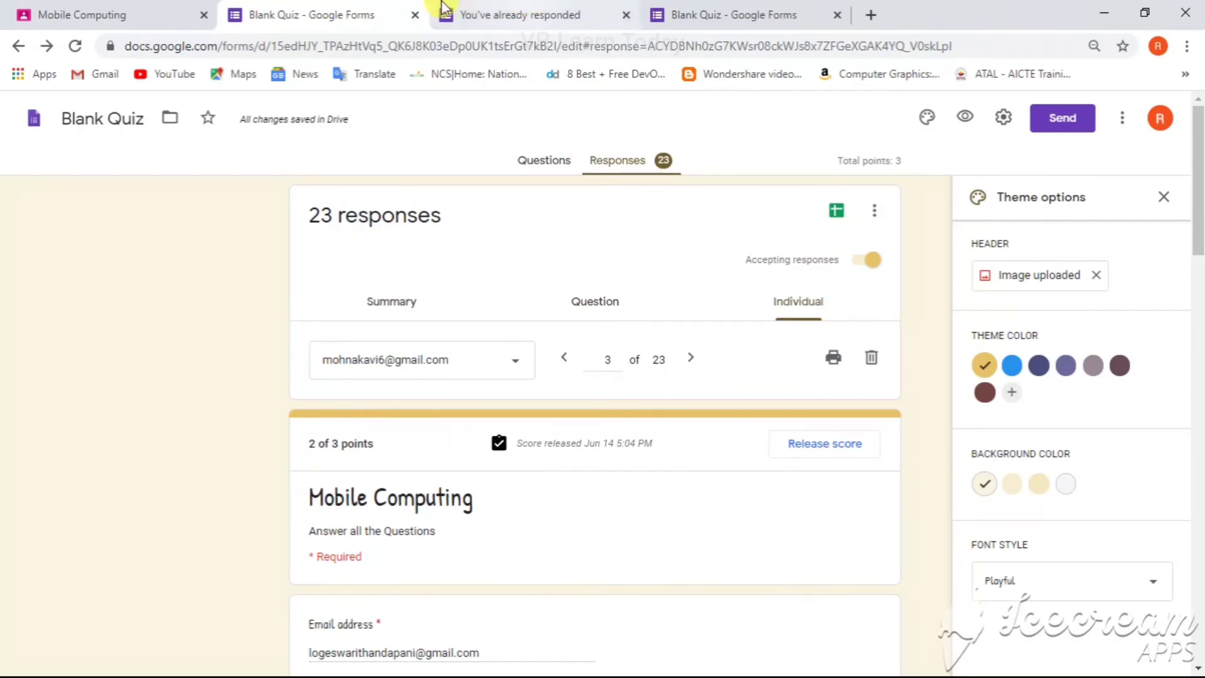
Step: Switch to the Classroom tab and open the B. Sc [ Computer Science] class from the class list
left_click(128, 14)
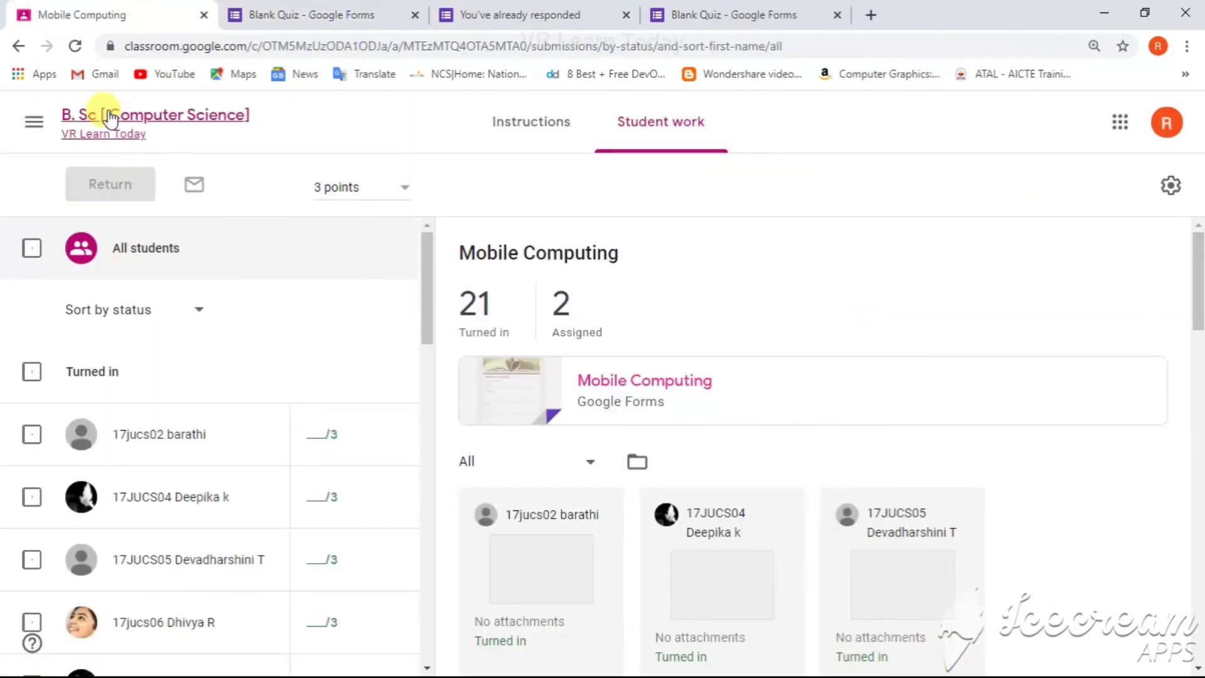
left_click(32, 120)
left_click(53, 139)
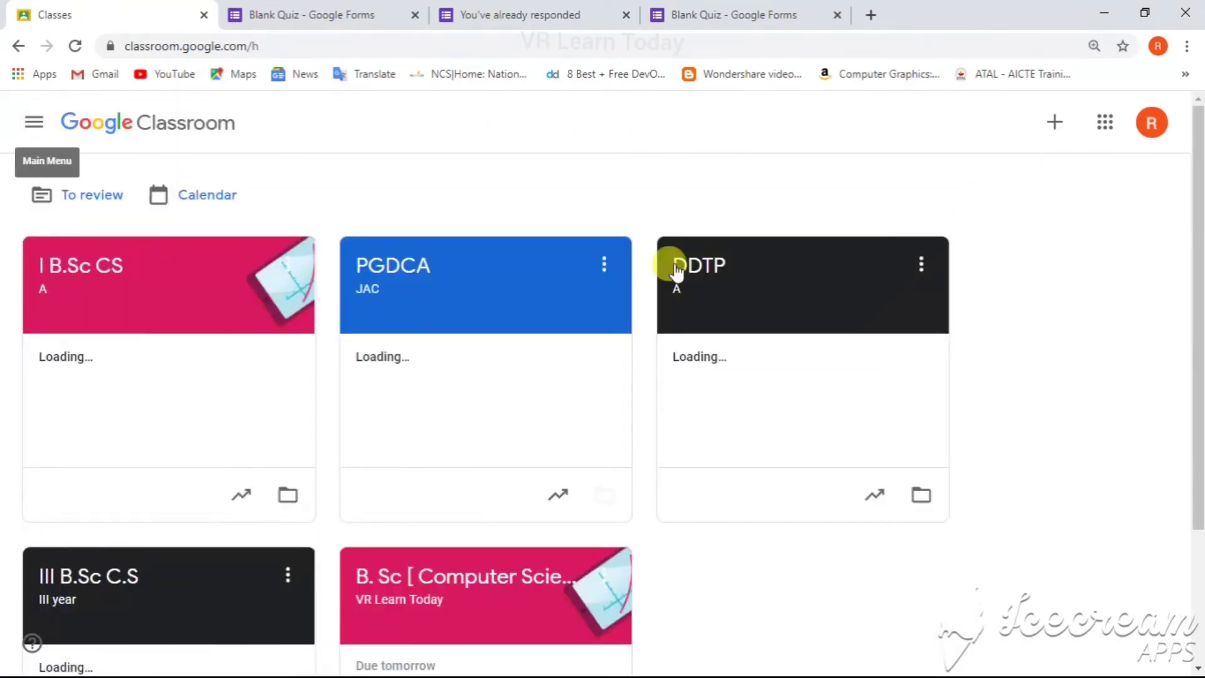
left_click_drag(1197, 194, 1191, 381)
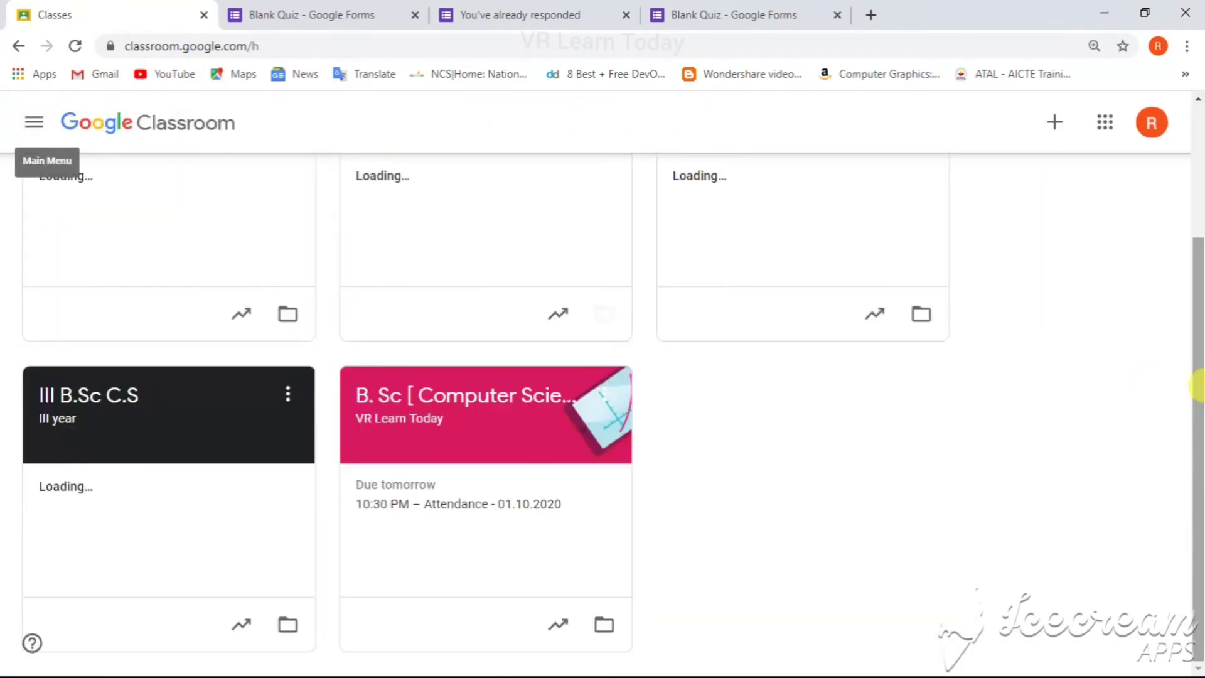
left_click(582, 412)
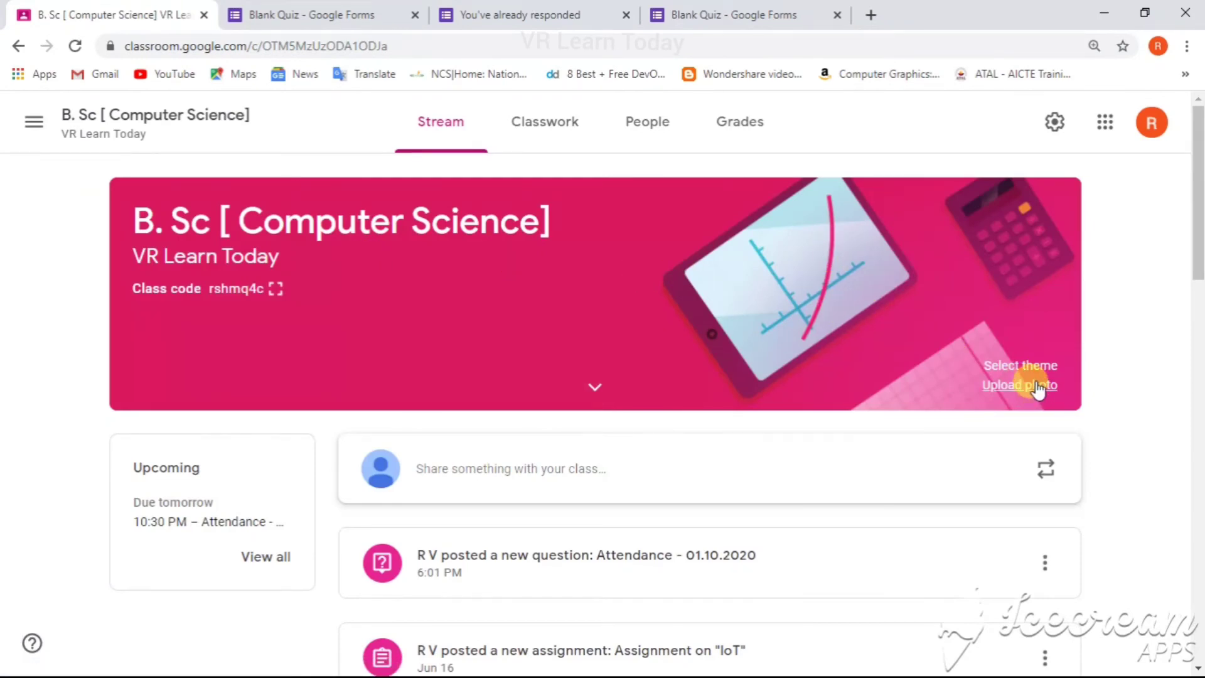
Step: Open the class settings and close them without changes
left_click(1055, 126)
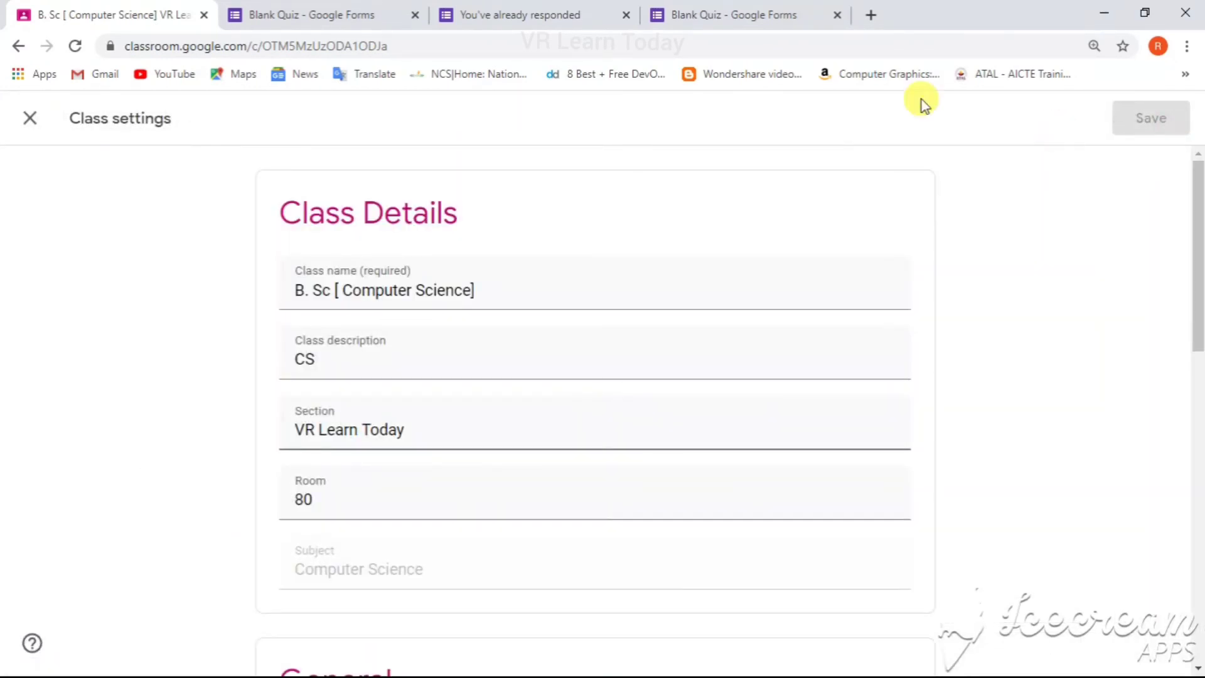
left_click(23, 122)
Step: Select all students on the People page and open the bulk Actions options
left_click(624, 122)
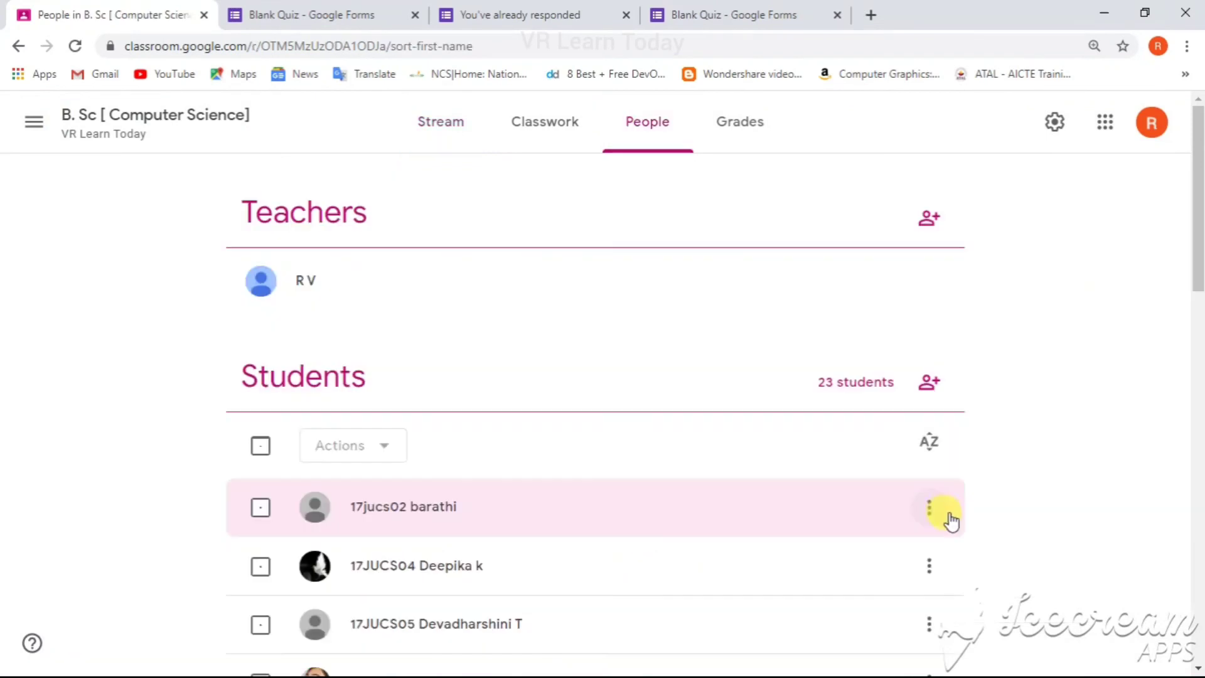
left_click(931, 507)
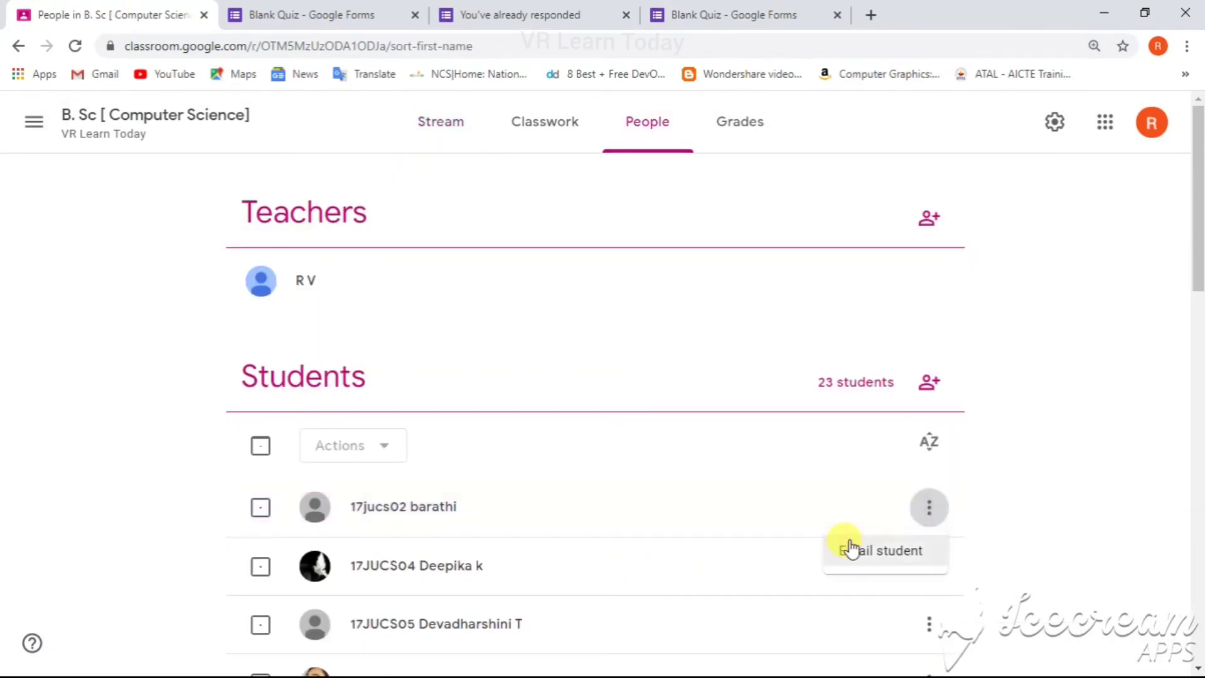
left_click(260, 450)
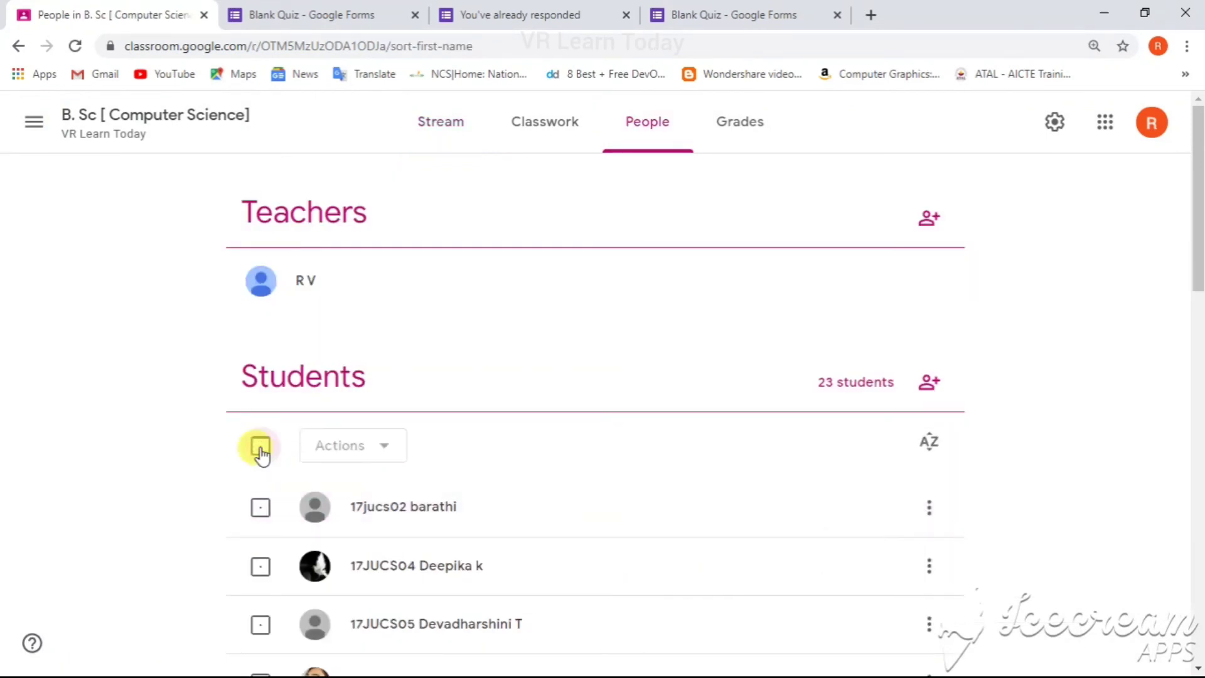
left_click(261, 446)
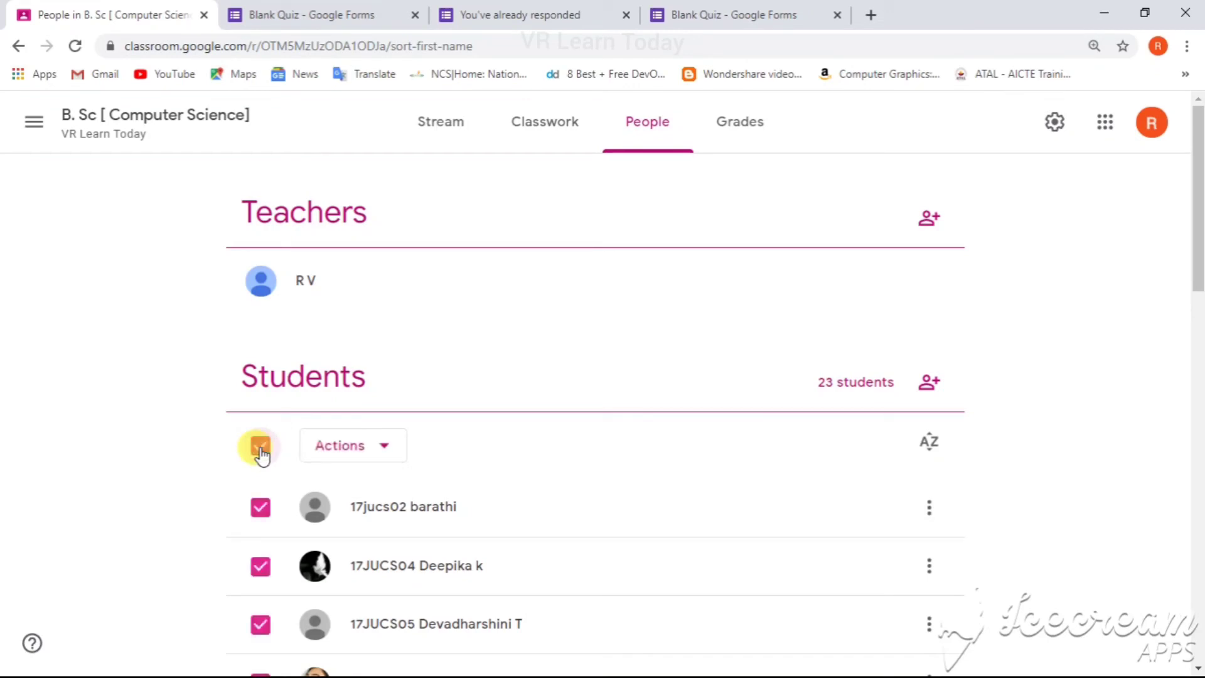
left_click(261, 448)
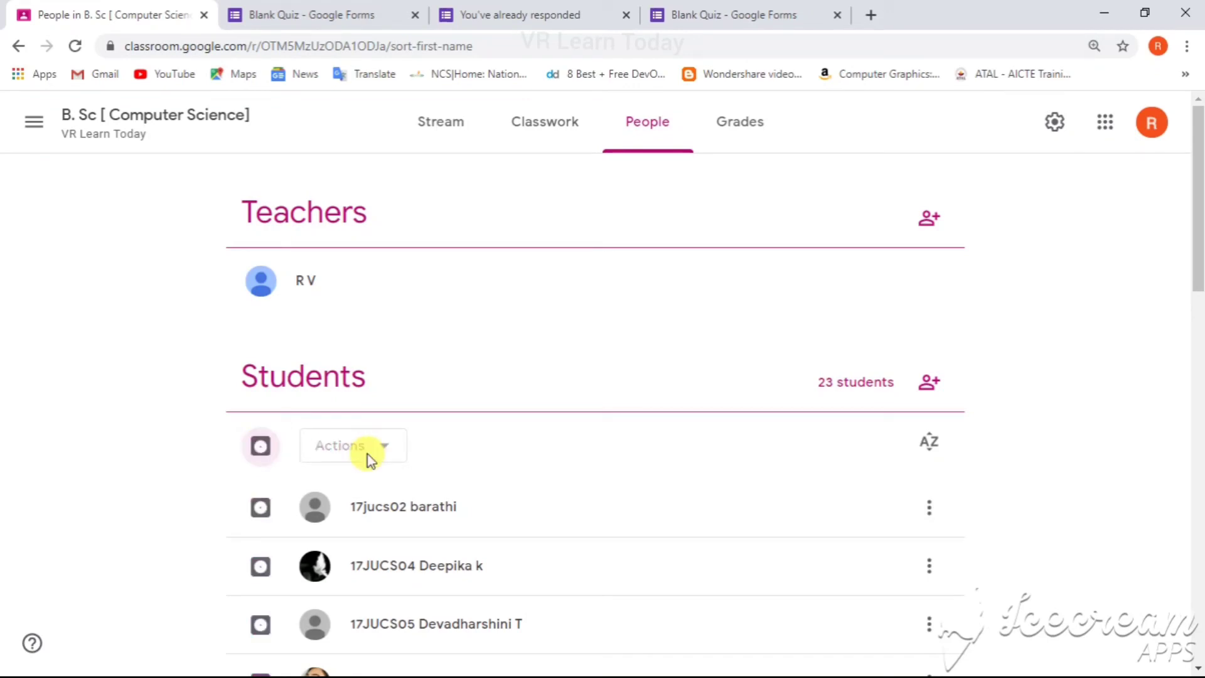
left_click(259, 446)
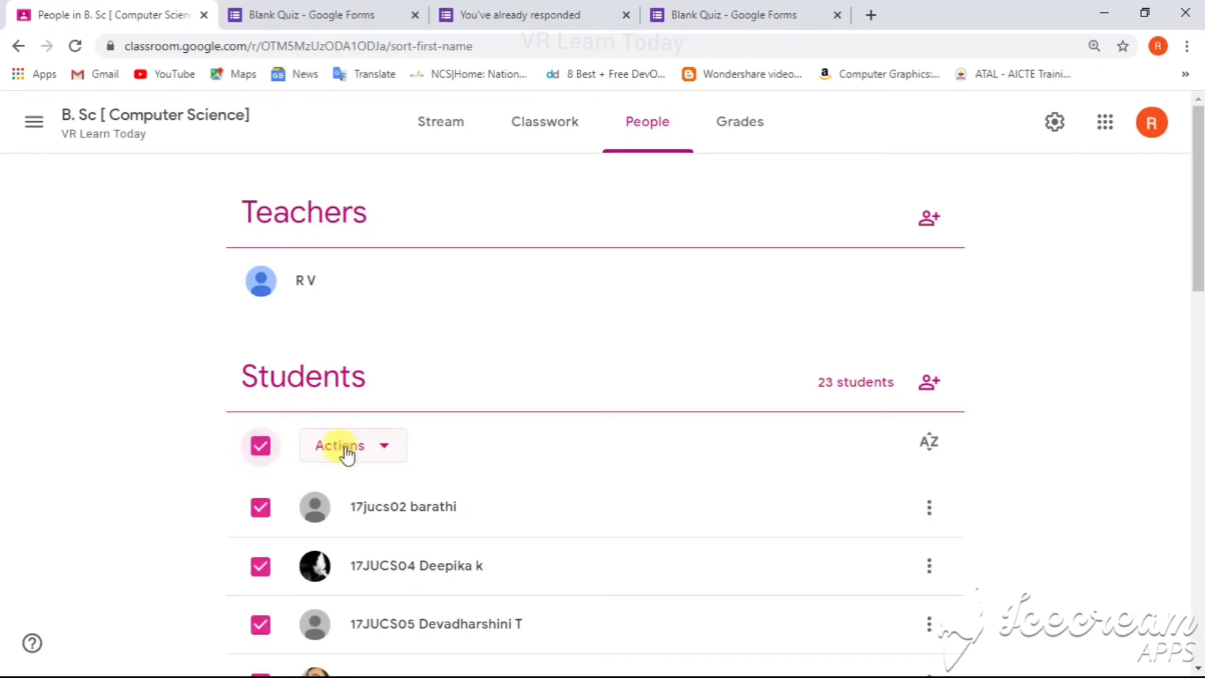
left_click(372, 450)
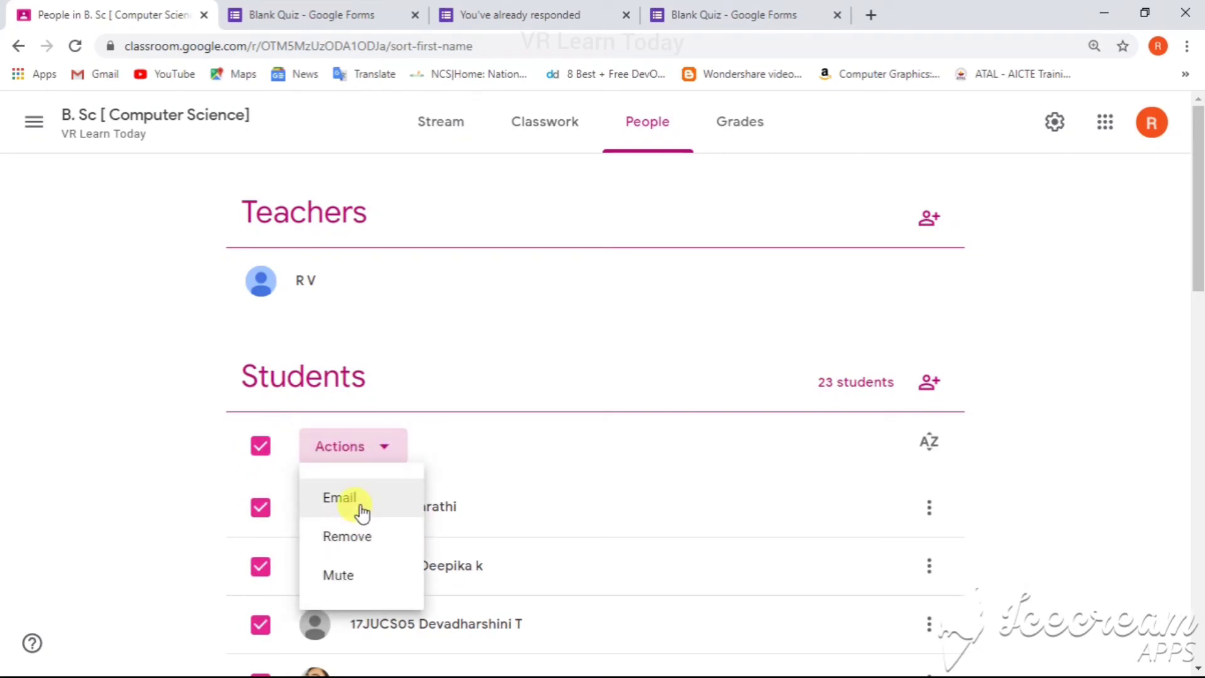
Step: Open the Reuse post list from Classwork and browse the past posts without reusing any
left_click(529, 129)
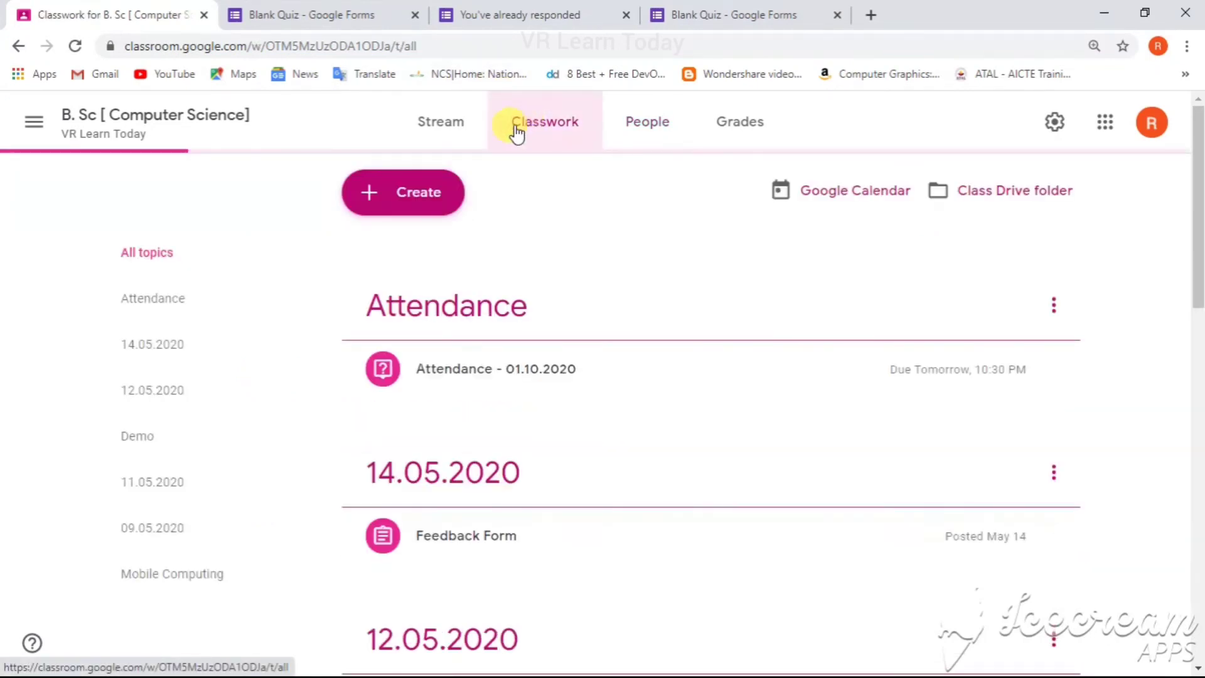
left_click(418, 197)
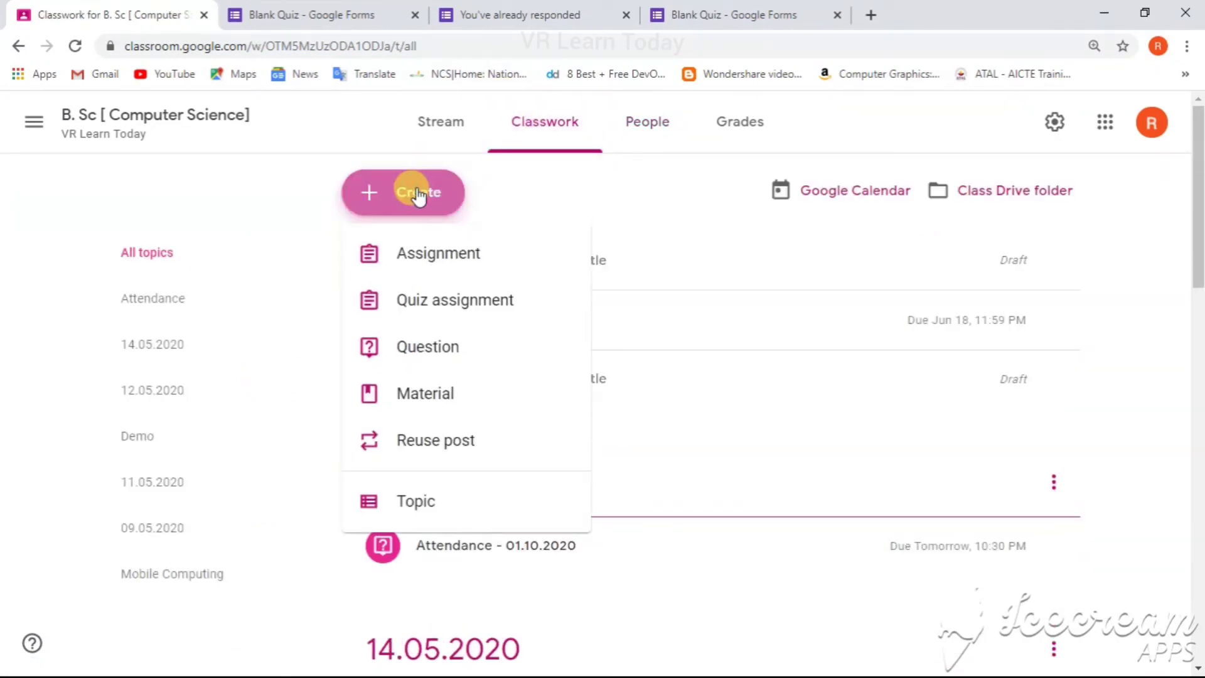
left_click(468, 439)
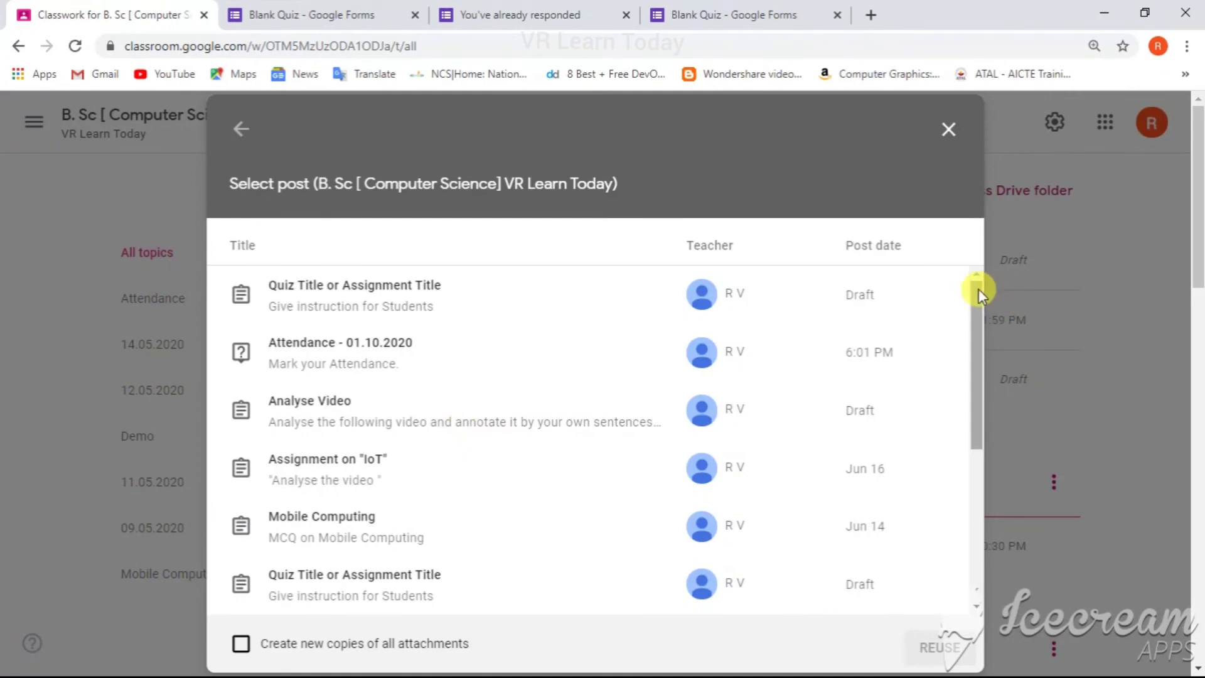
left_click_drag(977, 291, 984, 328)
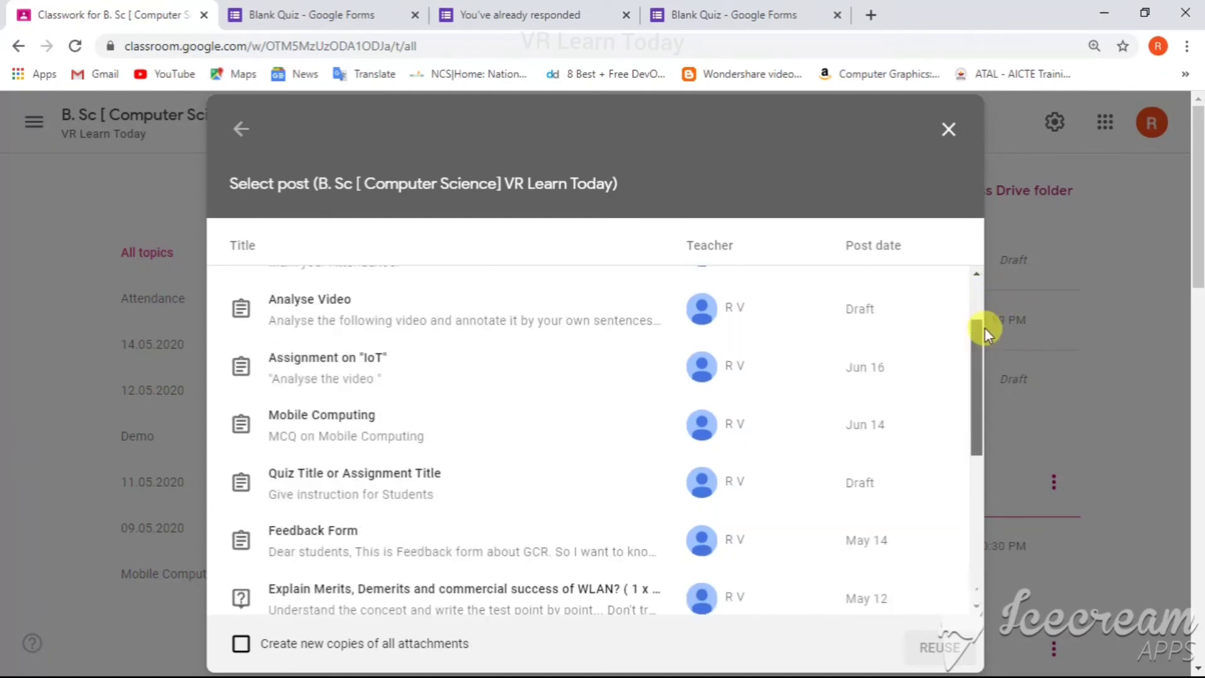
left_click(948, 128)
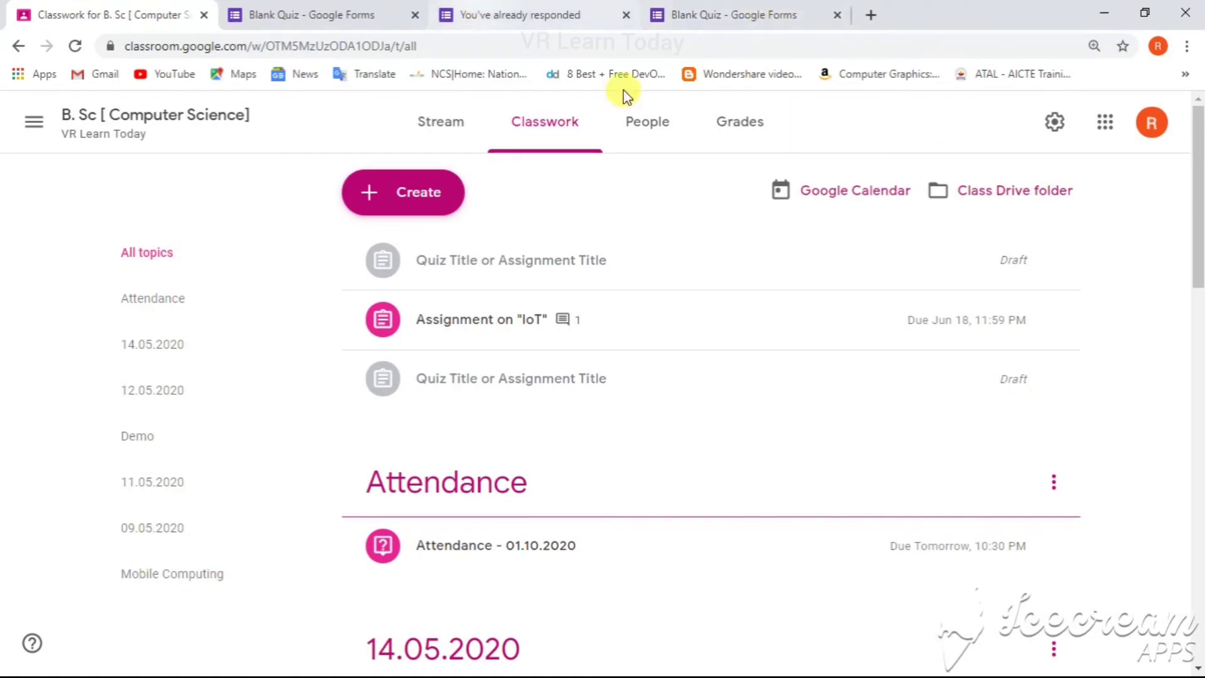
Step: Review the class Grades page and return to the class Stream
left_click(759, 128)
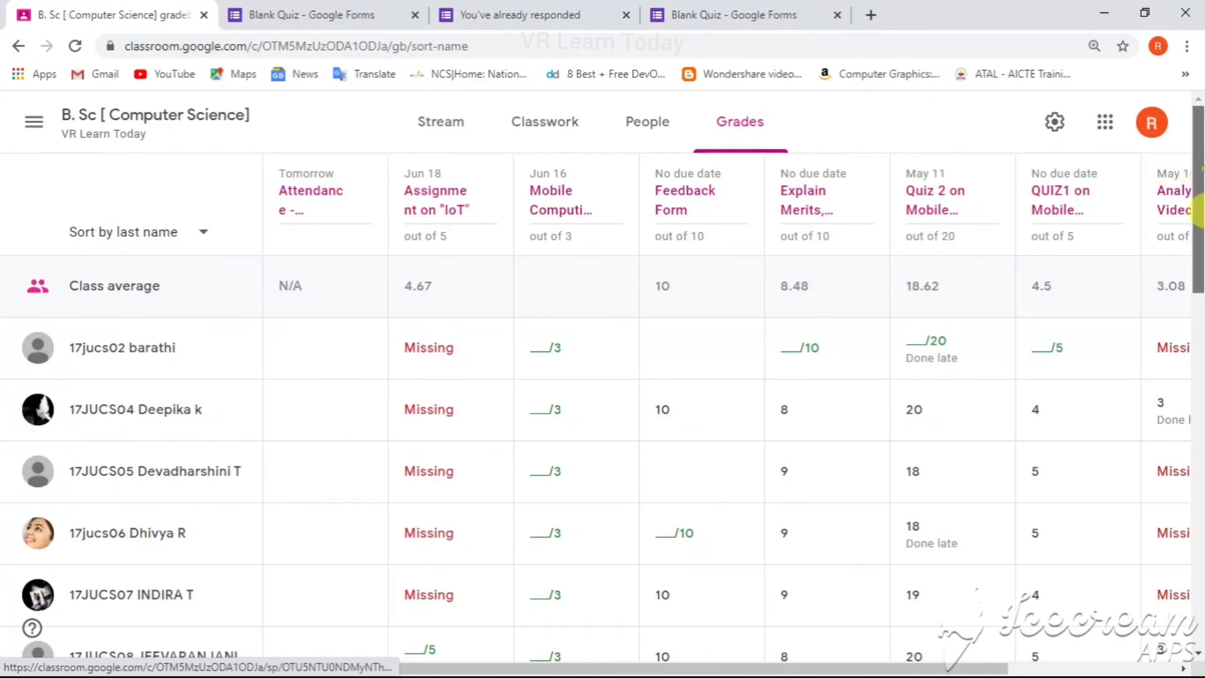
left_click_drag(1196, 188, 1198, 144)
left_click(649, 124)
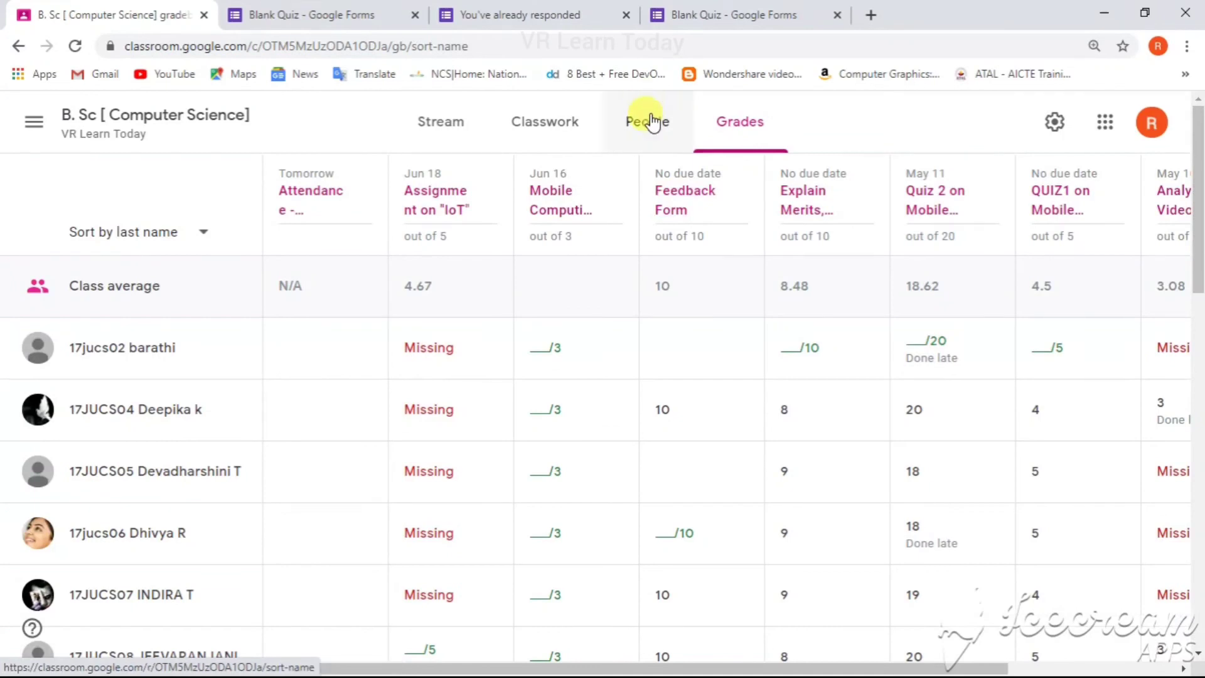
left_click(553, 125)
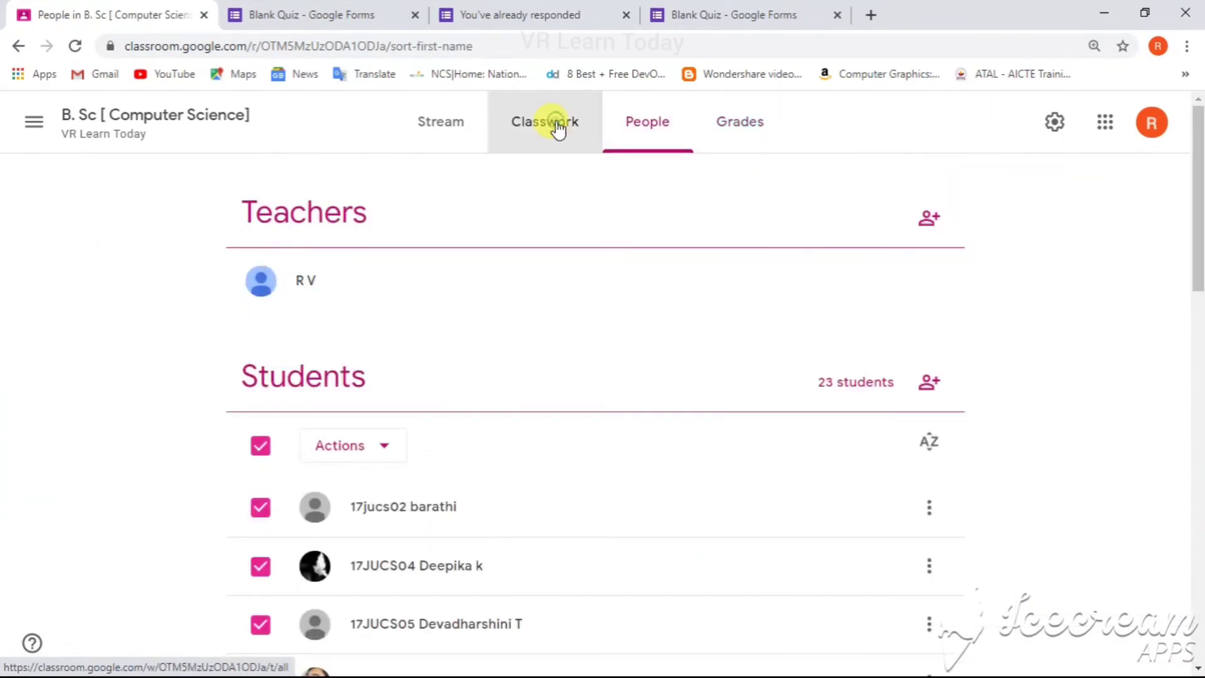
left_click(439, 141)
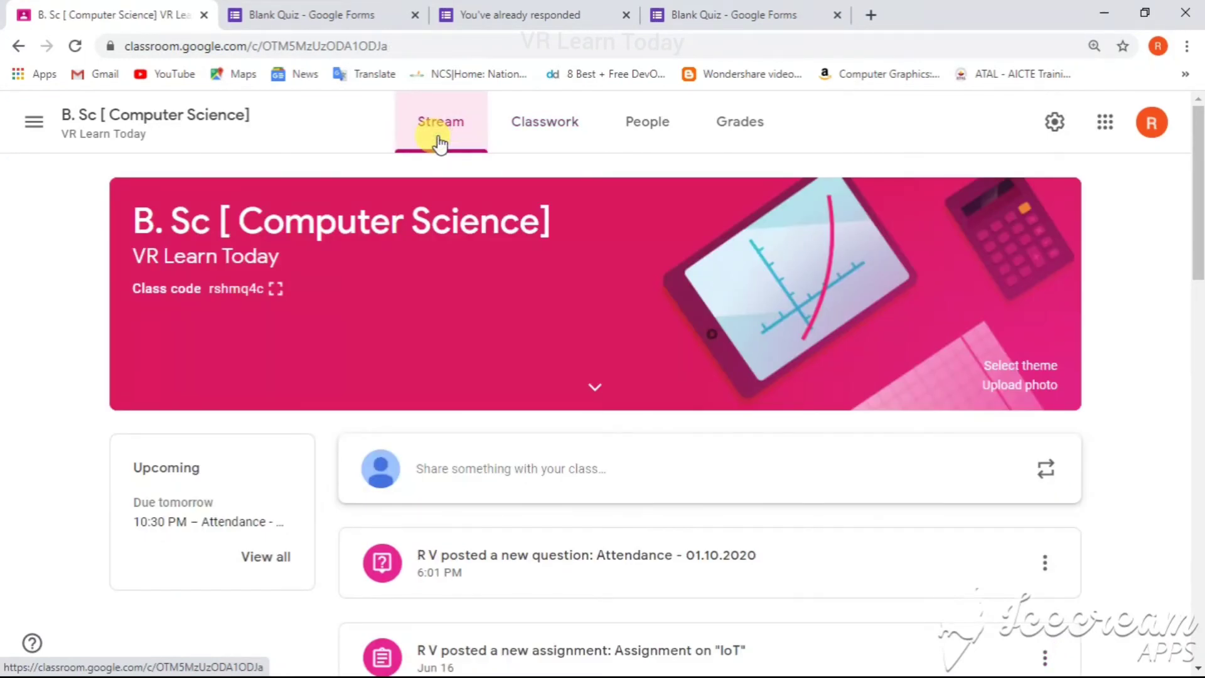